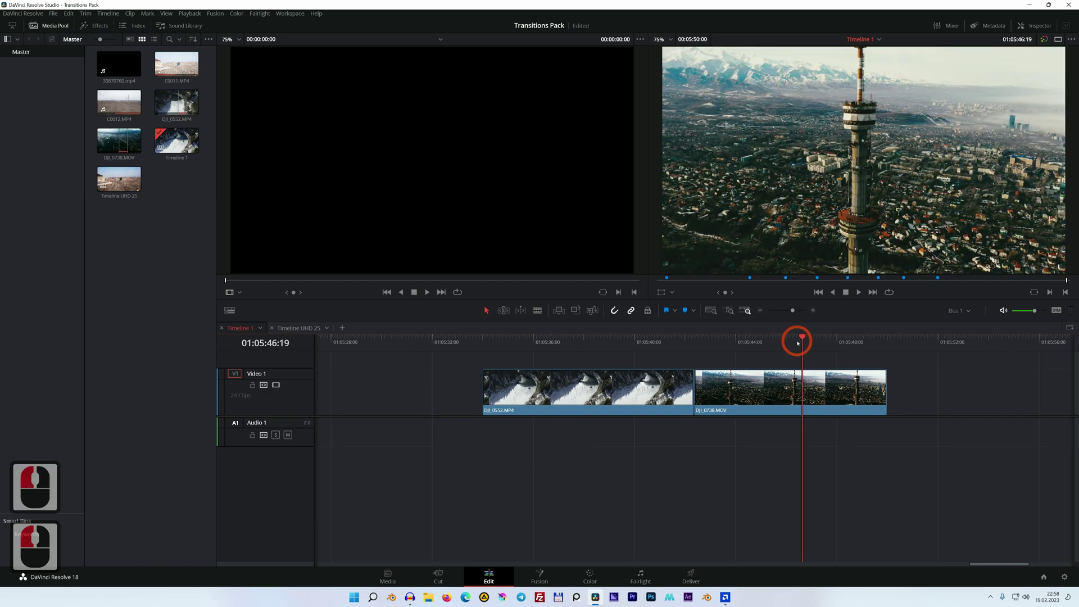
Apply a Cross Dissolve video transition at the cut between the DJI_0552.MP4 and DJI_0738.MOV clips.
left_click(696, 341)
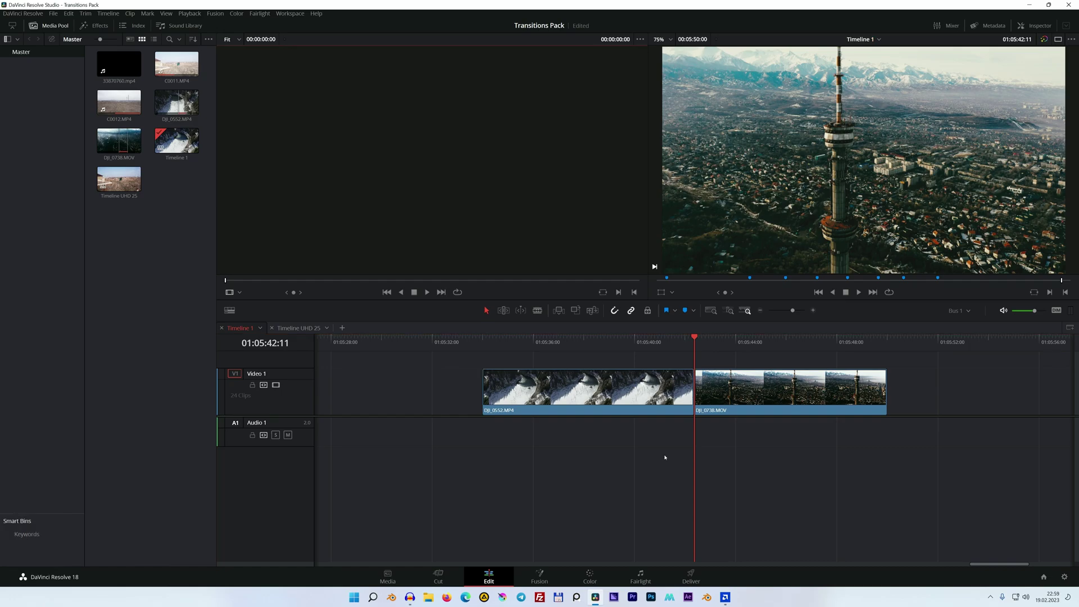
left_click(95, 26)
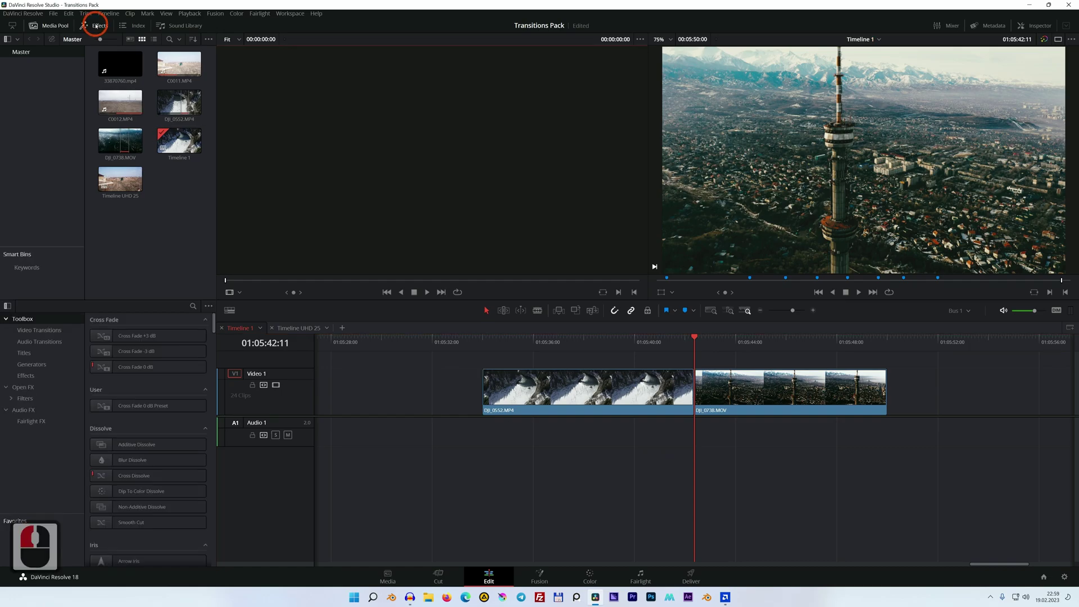
left_click(41, 332)
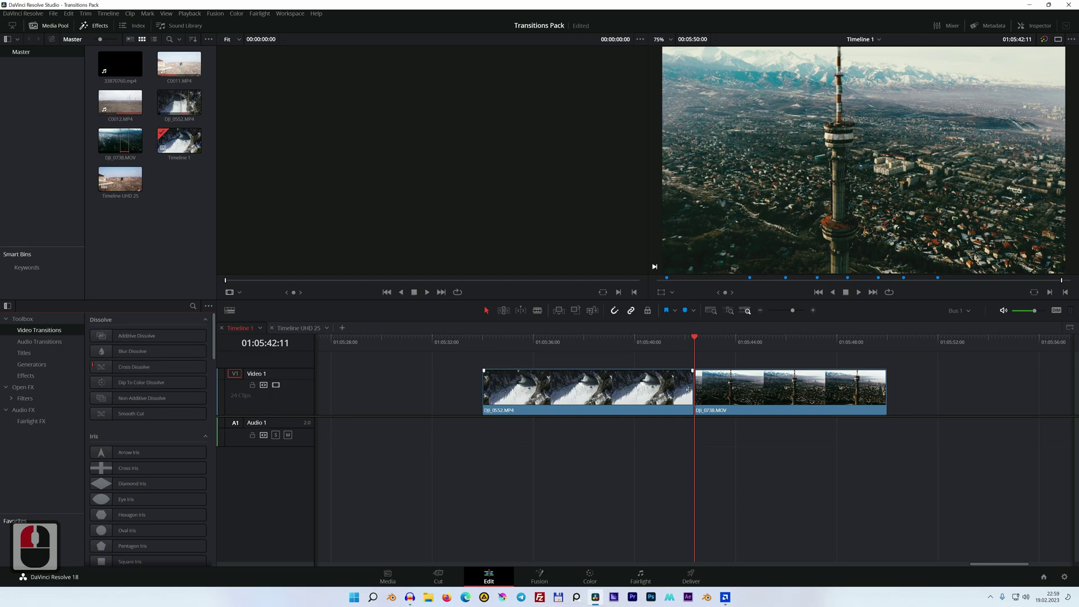
left_click(116, 368)
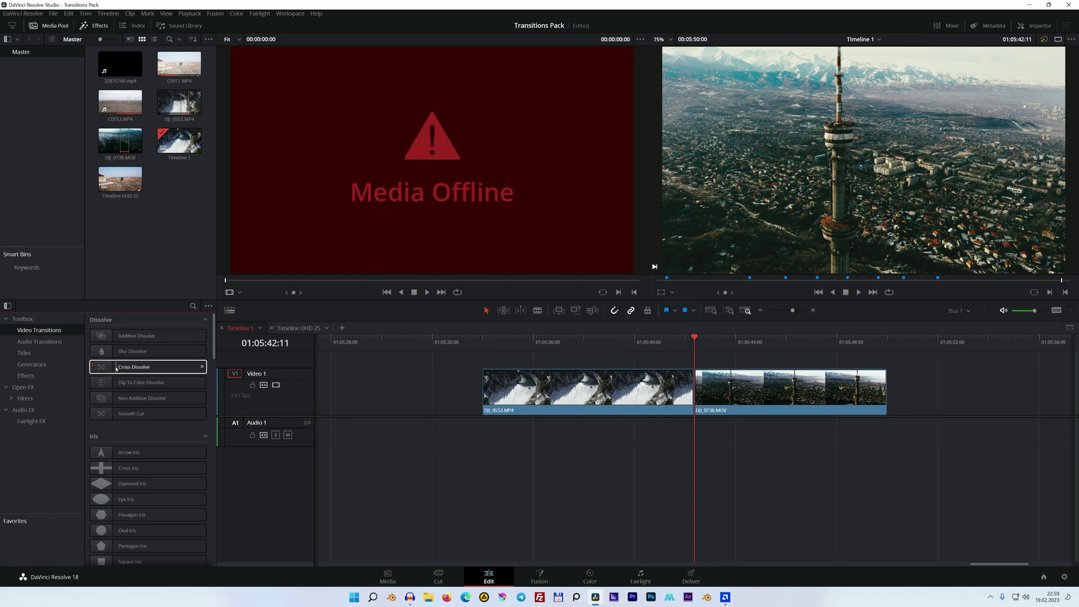
left_click_drag(116, 368, 695, 385)
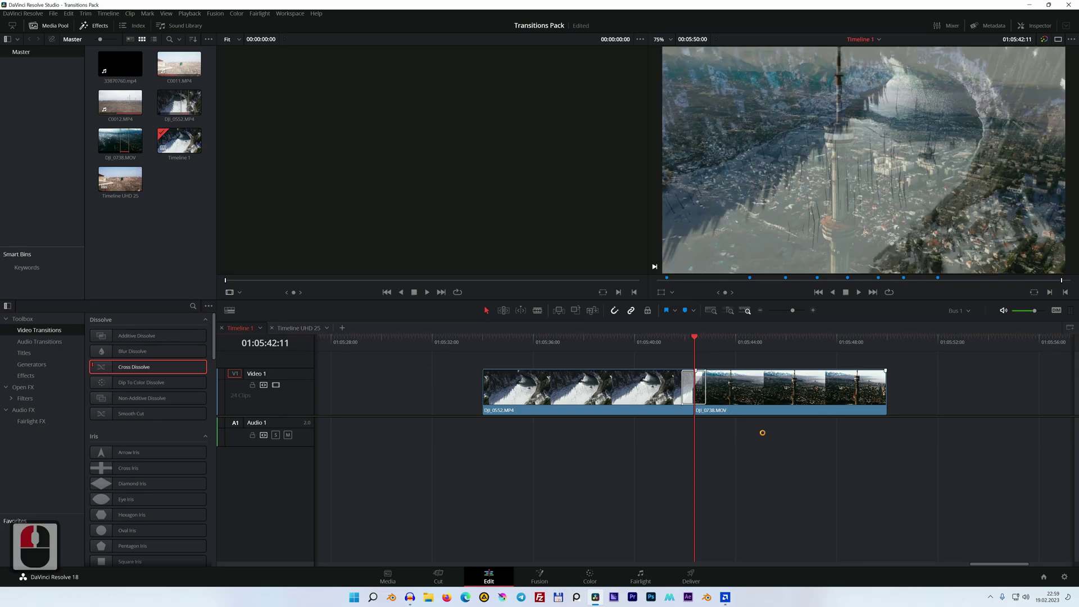
Convert the transition between the two clips to a Fusion Cross Dissolve.
key("ctrl+equal")
key("ctrl+equal")
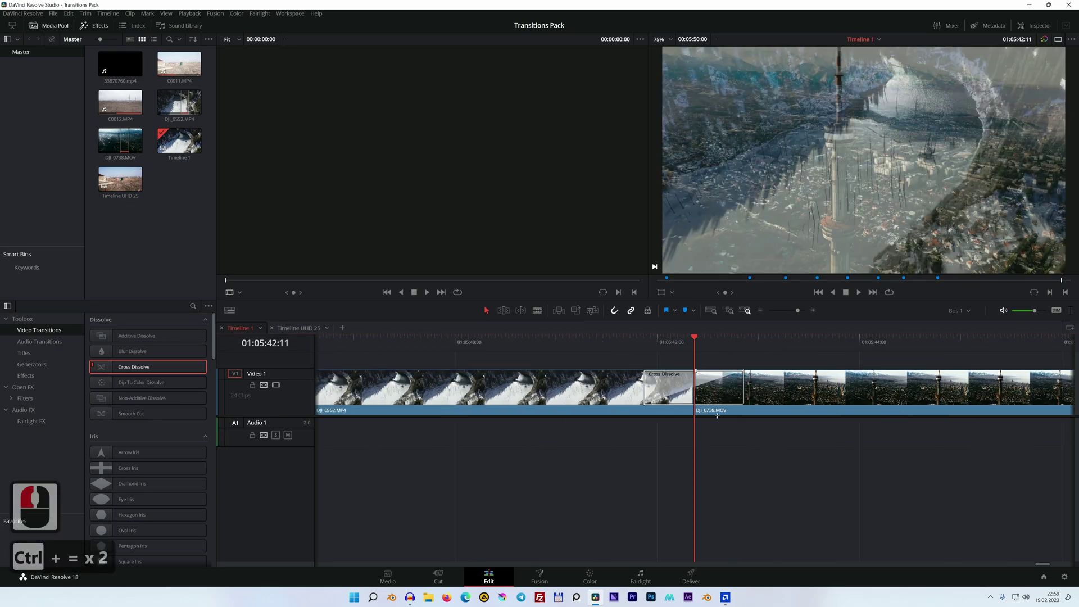
left_click(716, 385)
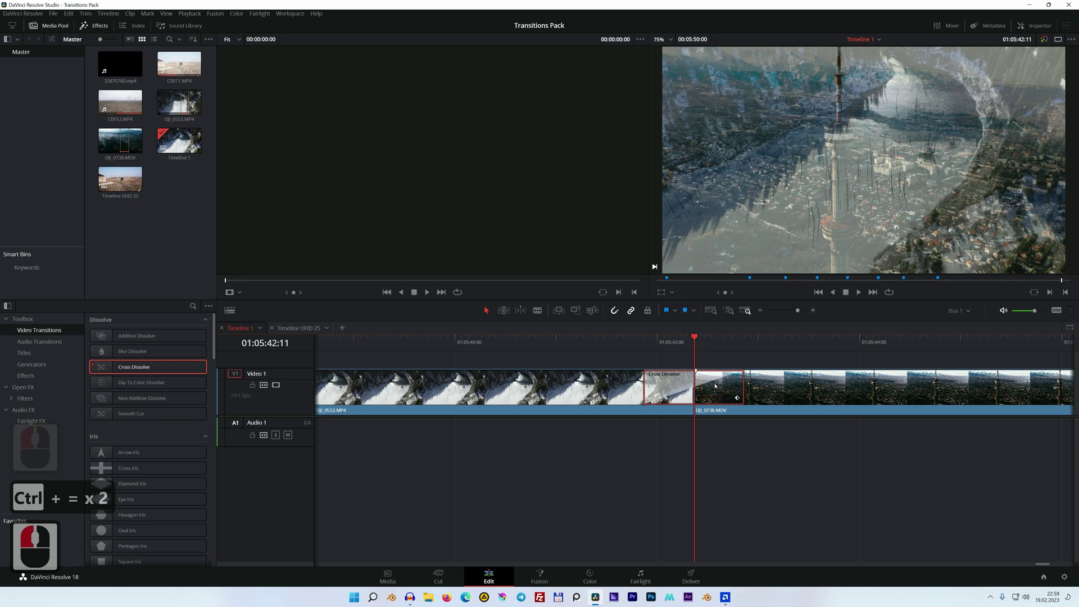
right_click(716, 385)
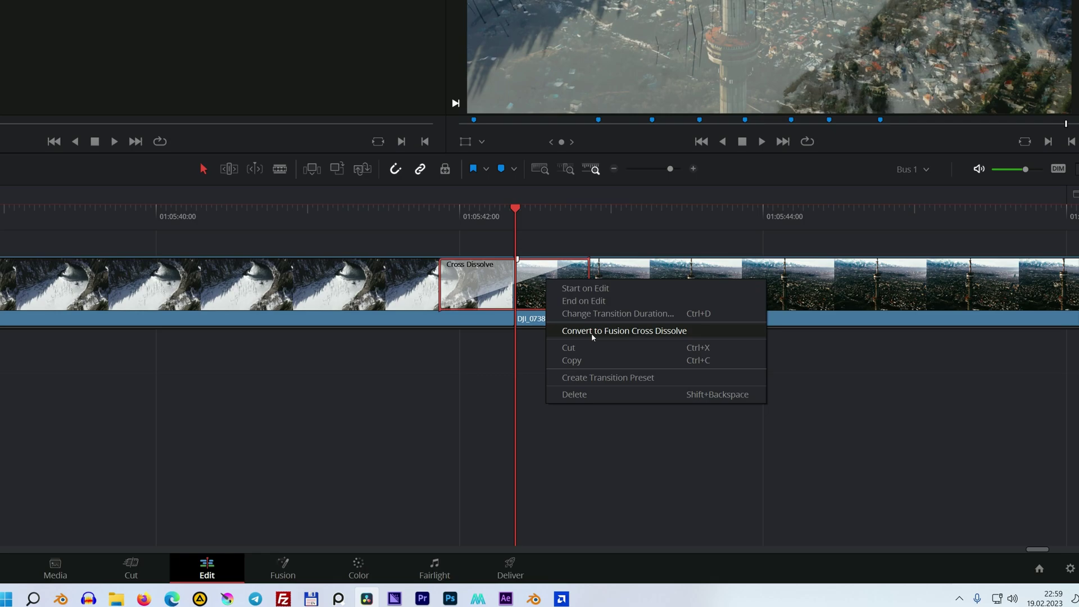
left_click(598, 331)
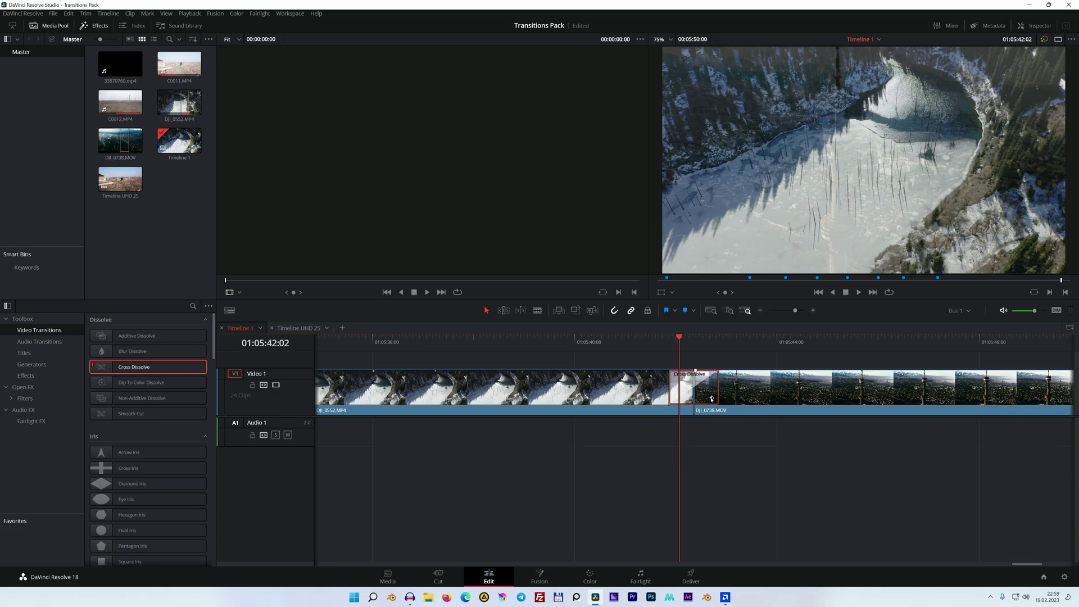
Lengthen the Cross Dissolve transition to about 100 frames and open it in the Fusion page.
left_click_drag(718, 386, 777, 388)
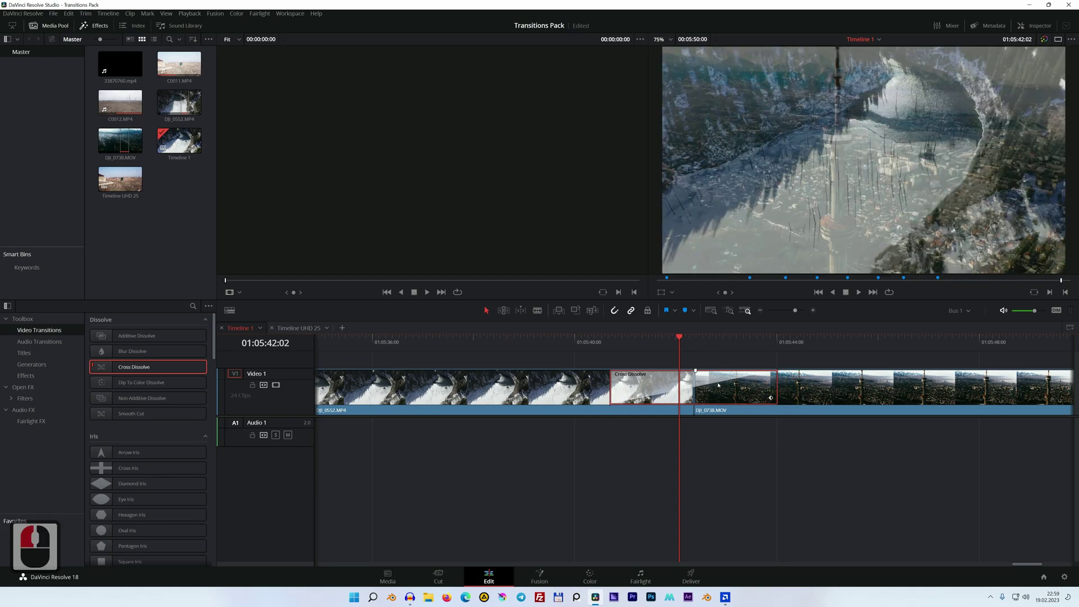
right_click(716, 381)
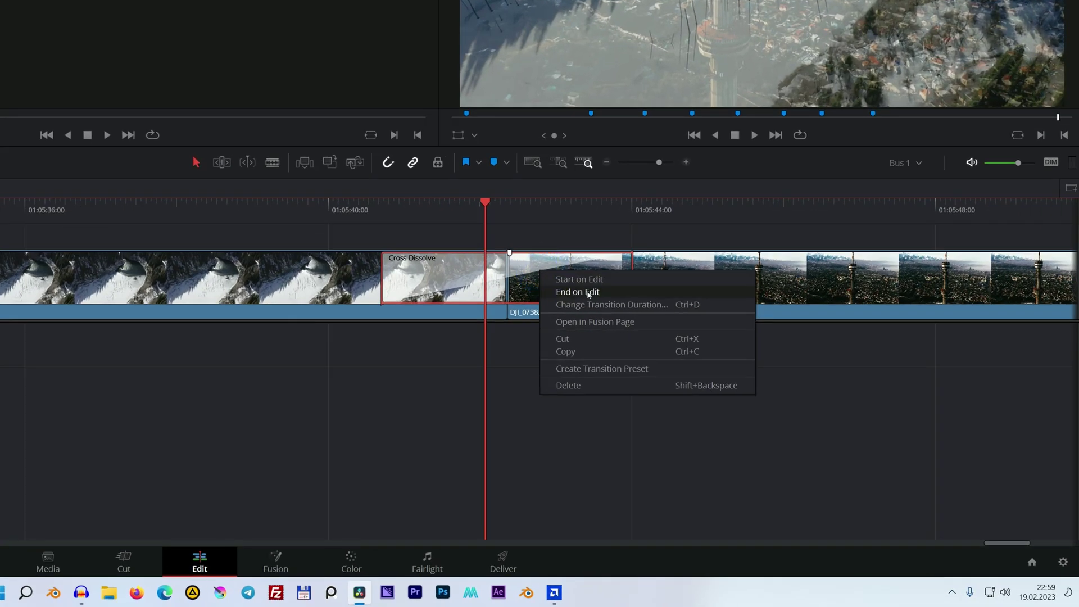
left_click(585, 323)
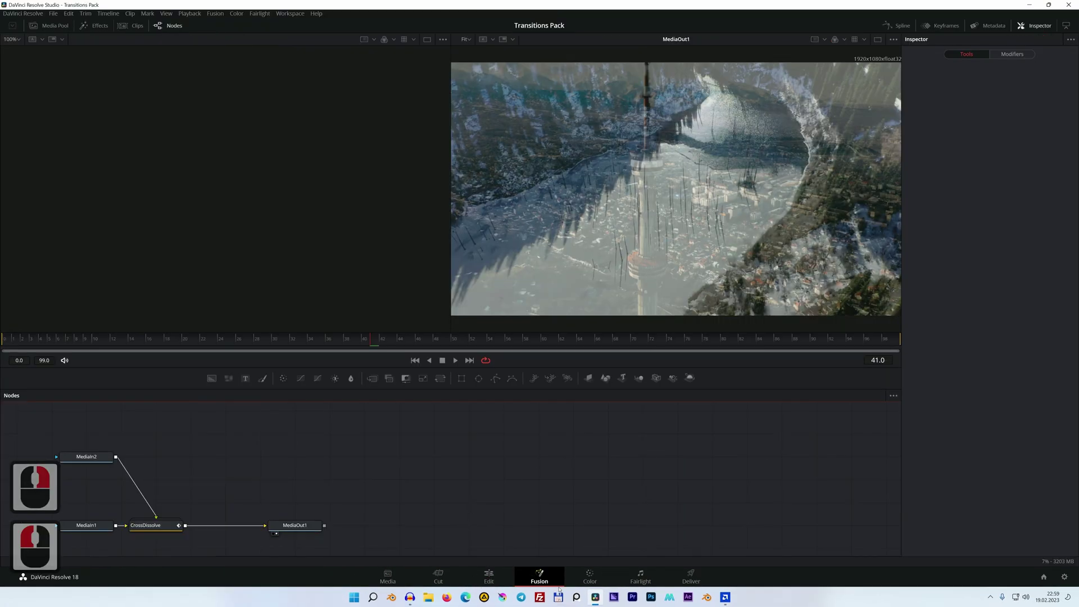
Move the MediaIn1 and MediaIn2 nodes further away from the CrossDissolve node in the node graph.
left_click_drag(372, 468, 749, 445)
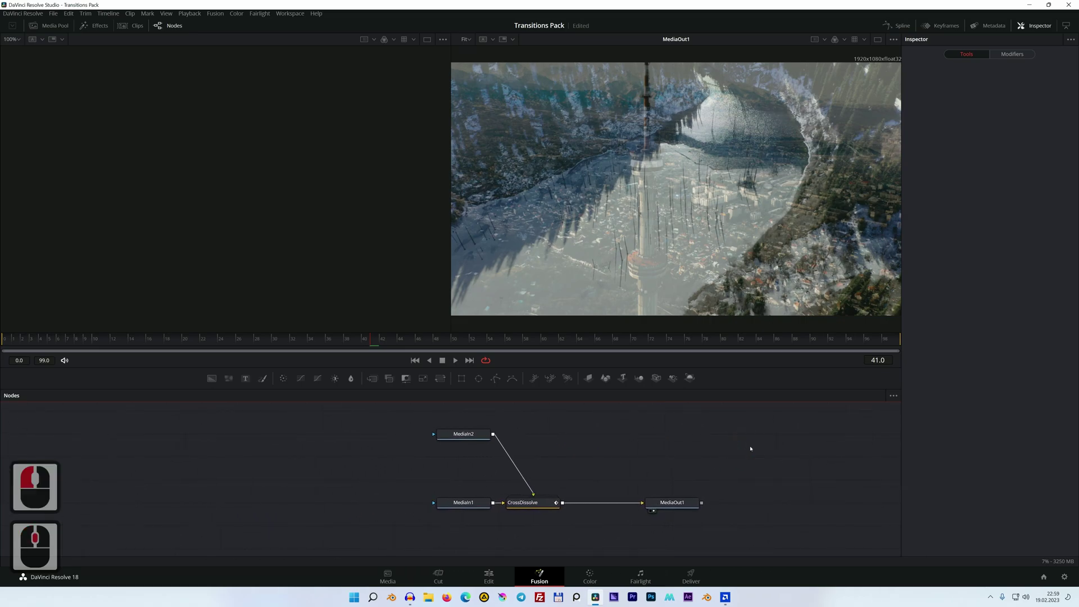
left_click_drag(462, 503, 315, 503)
left_click_drag(458, 433, 300, 437)
double_click(447, 437)
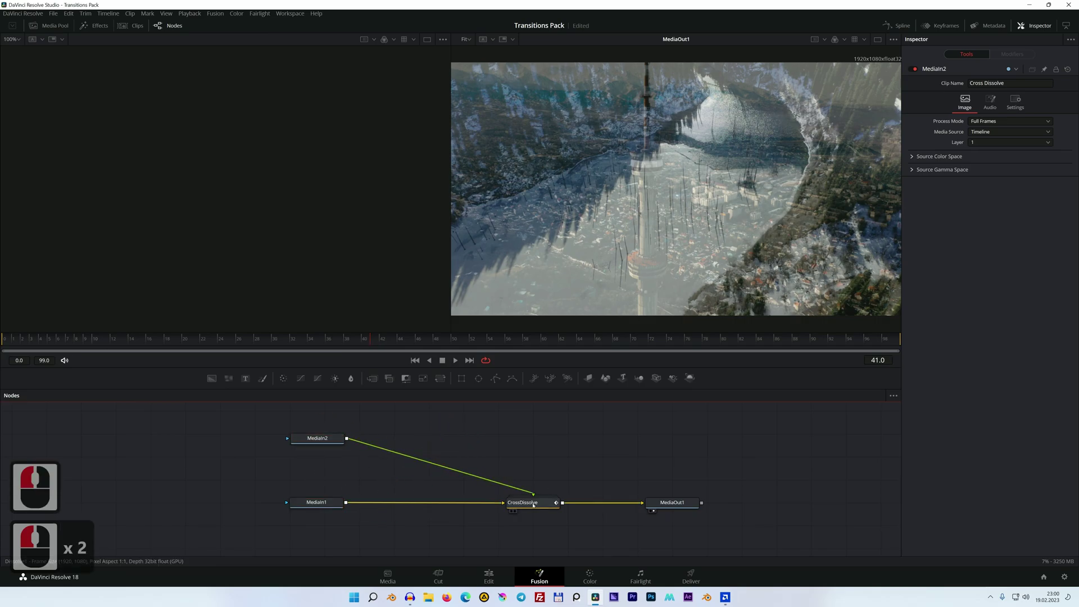
Preview the MediaIn1 and MediaIn2 sources one after the other in the empty viewer beside the MediaOut1 view.
left_click(531, 503)
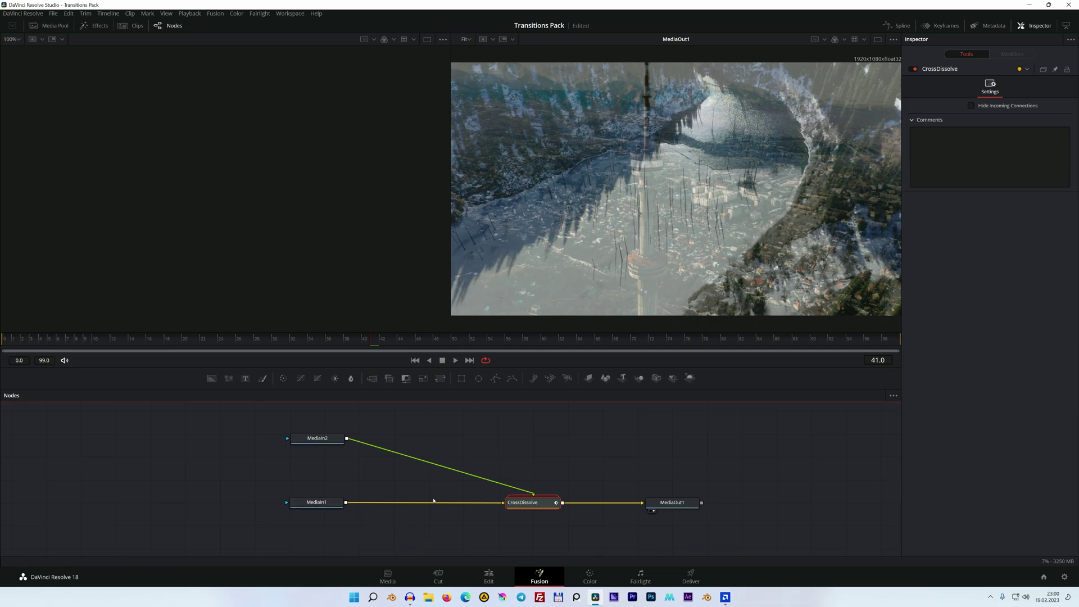
left_click(323, 502)
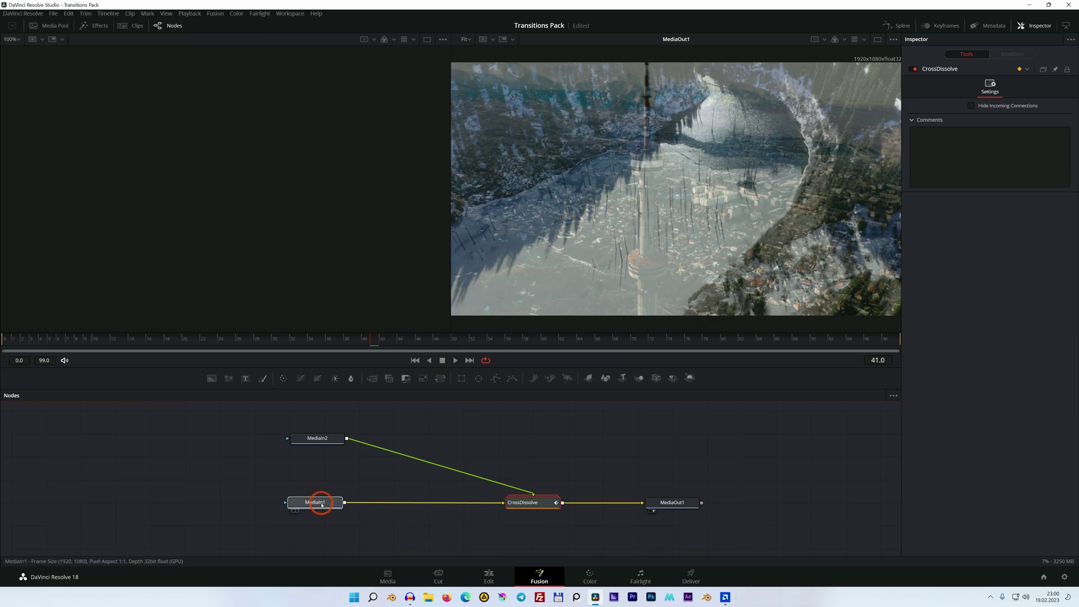
left_click_drag(173, 137, 176, 140)
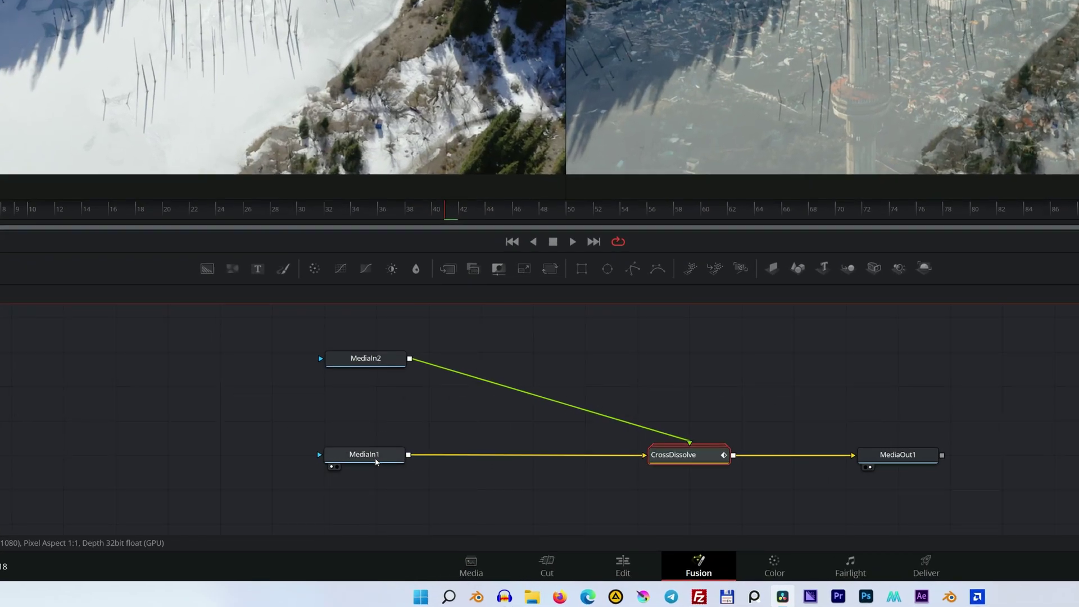
mouse_move(376, 461)
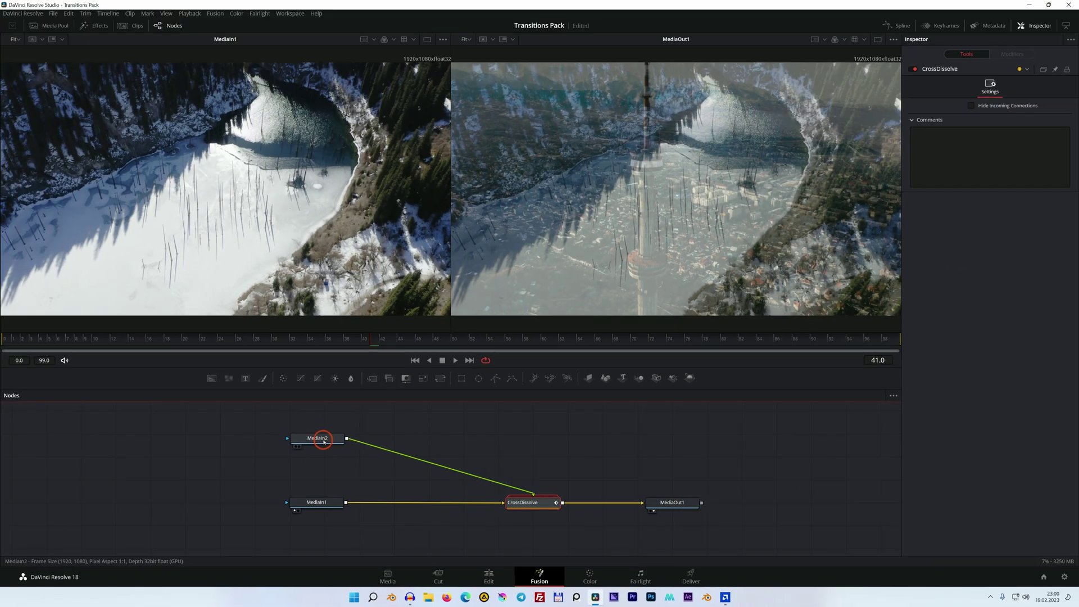
left_click(369, 358)
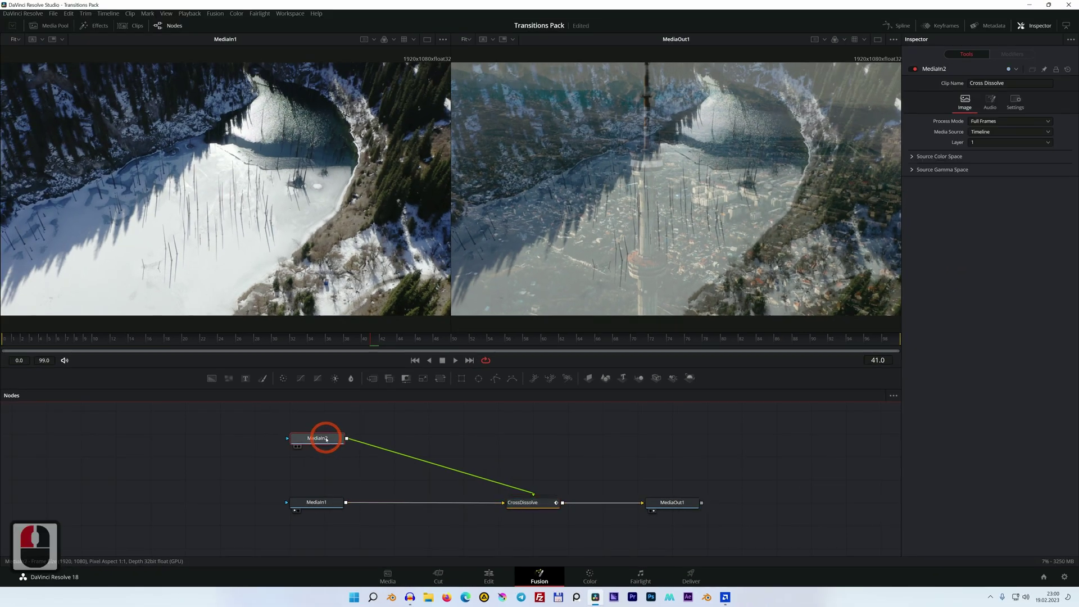
left_click_drag(266, 217, 268, 218)
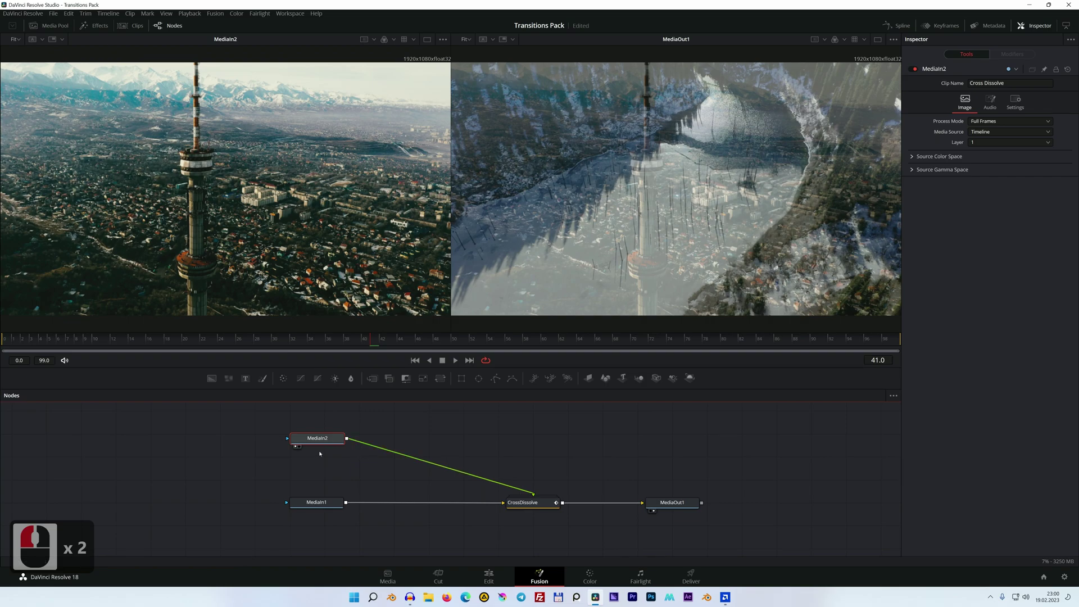
left_click_drag(315, 438, 332, 450)
Expand the CrossDissolve group to examine the node inside, shift it slightly upward, and collapse it again.
left_click(544, 504)
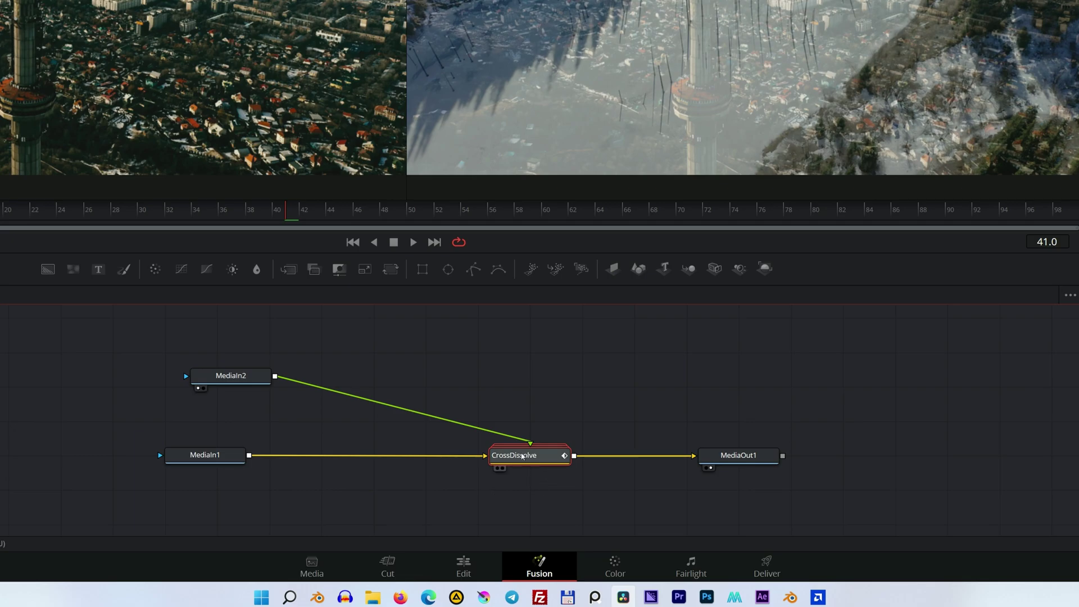
double_click(526, 455)
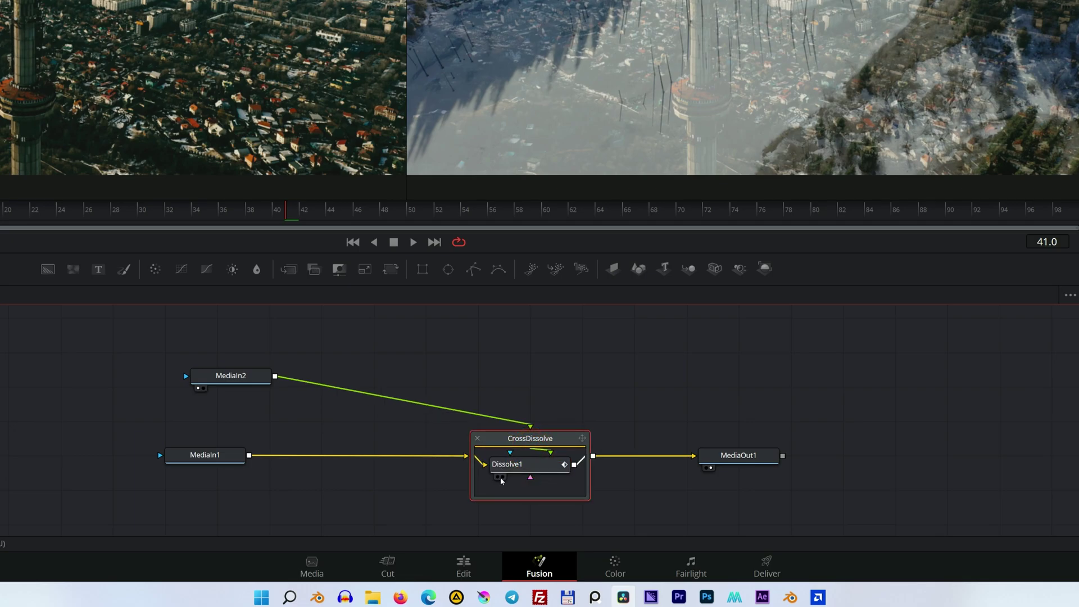
left_click_drag(530, 438, 538, 409)
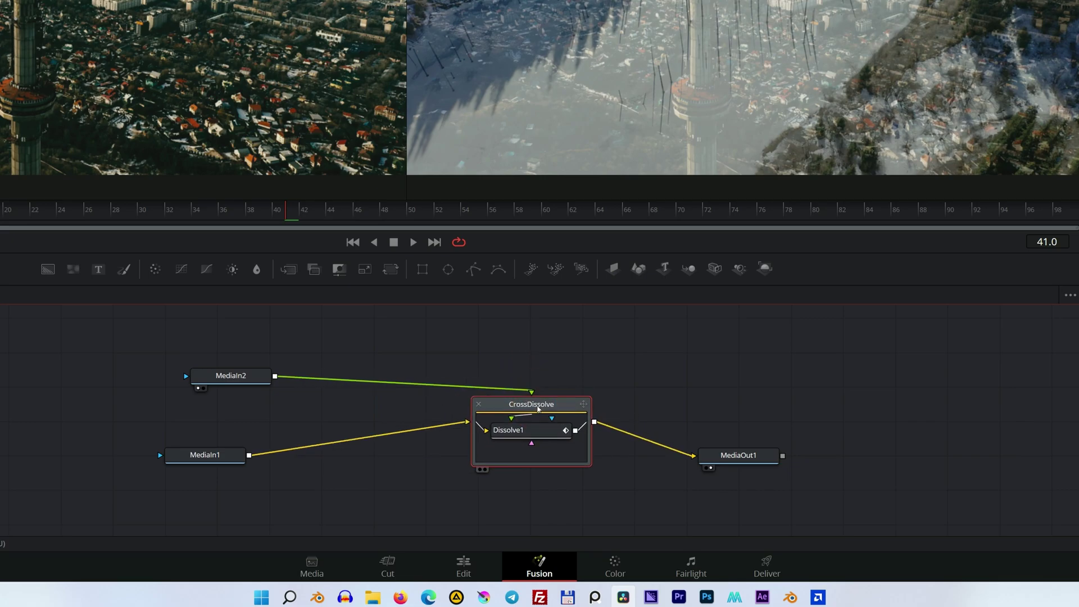
left_click(479, 404)
Ungroup the CrossDissolve node so that its inner Dissolve1 node stands directly in the node graph.
left_click(527, 418)
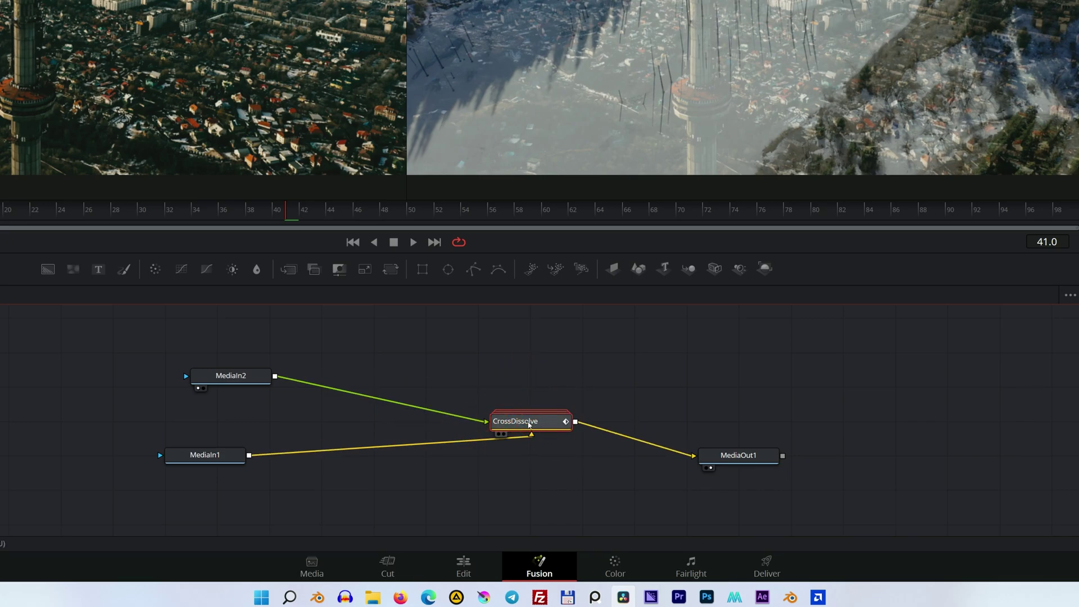
right_click(529, 425)
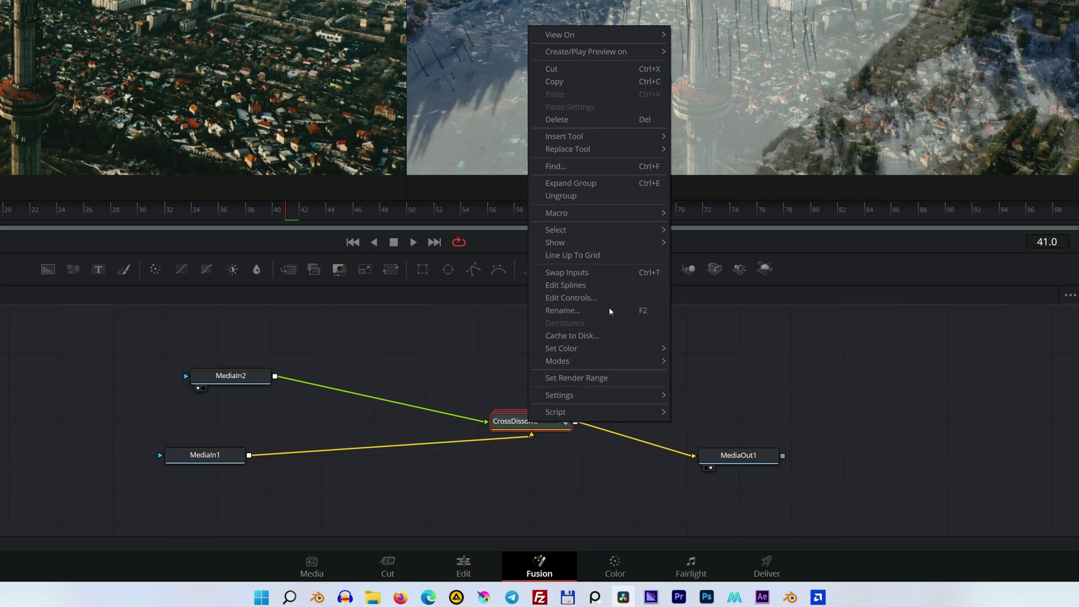
left_click(571, 197)
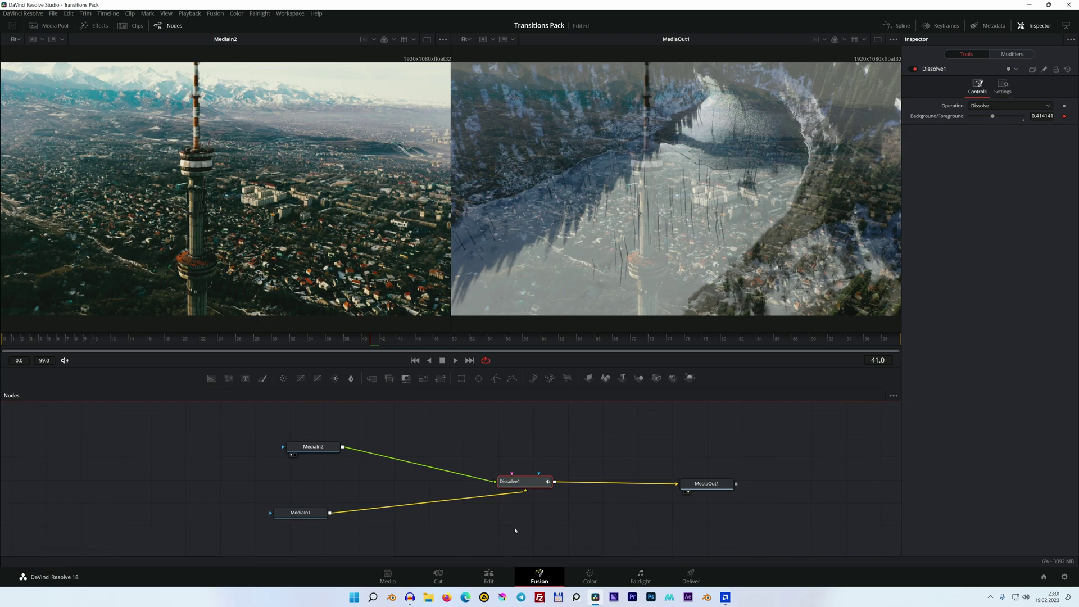
Look up the Dissolve tool in the Composite category of the tools that can be added to the graph.
right_click(466, 429)
left_click(498, 436)
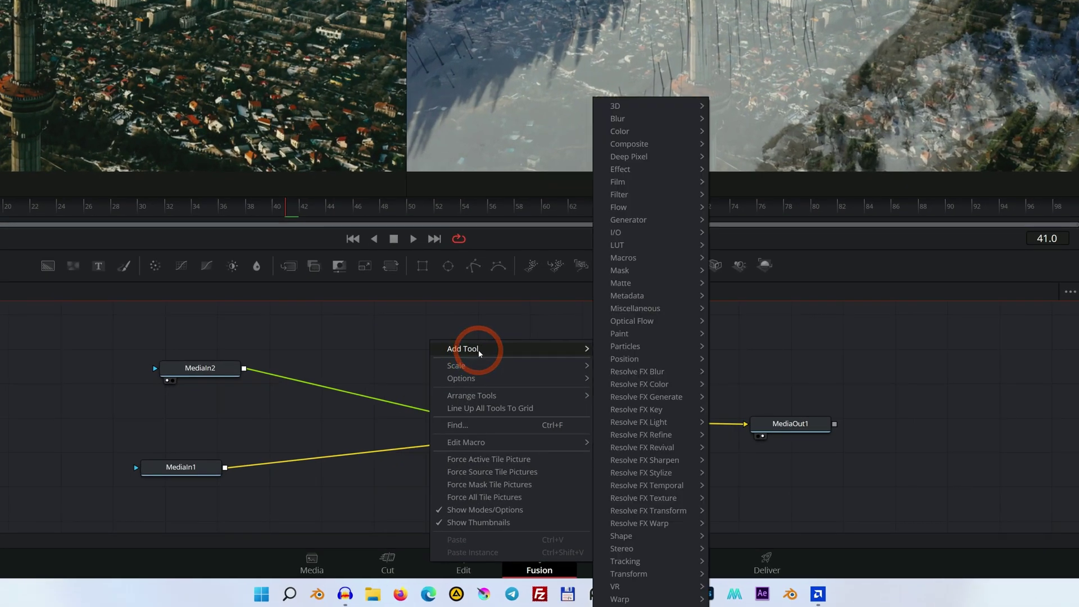
mouse_move(658, 313)
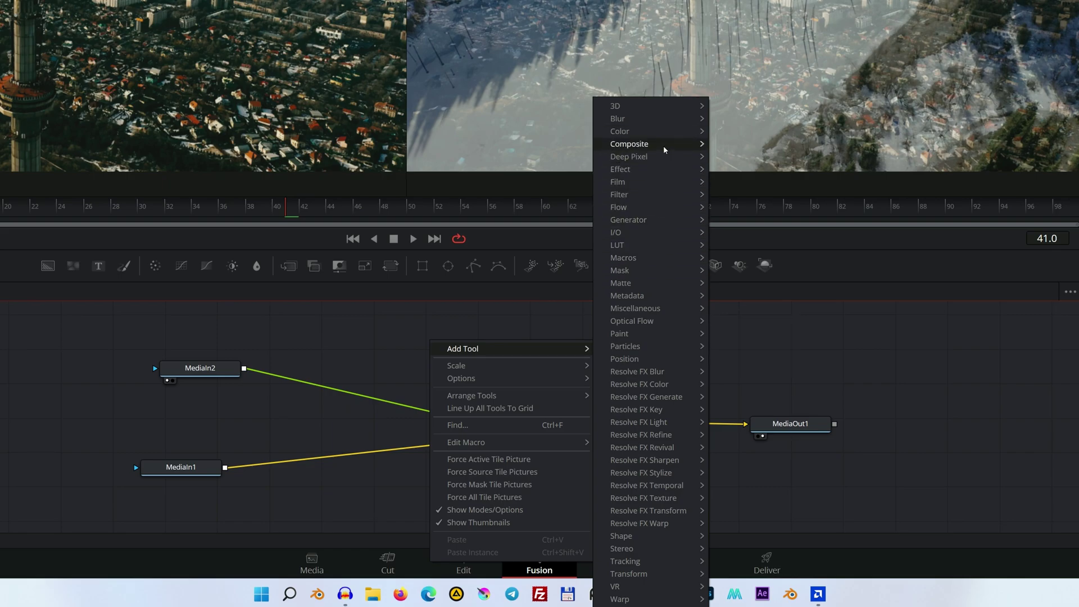
mouse_move(663, 146)
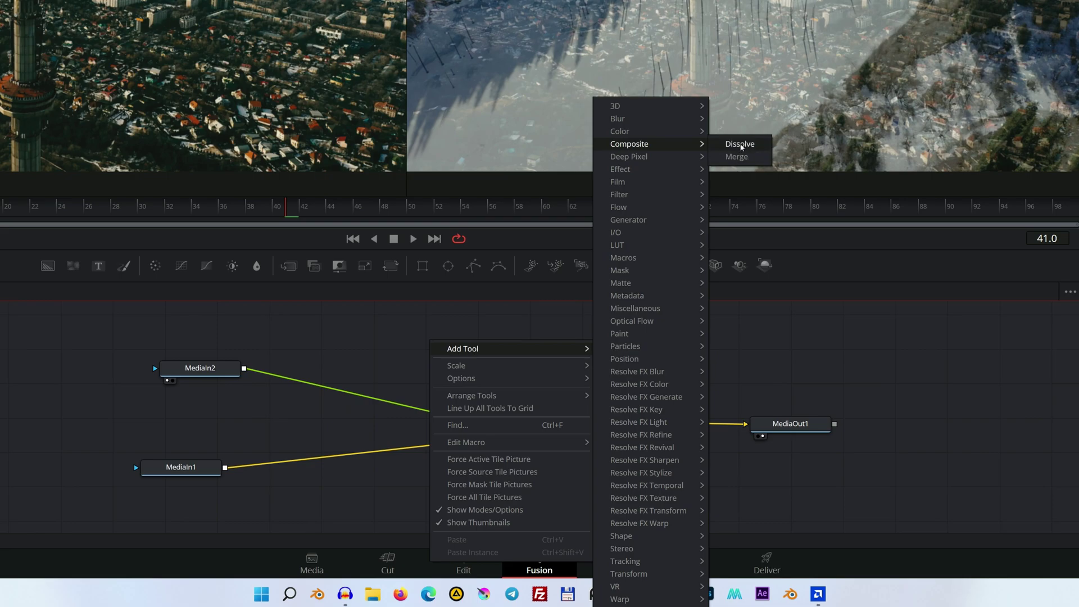
left_click(737, 145)
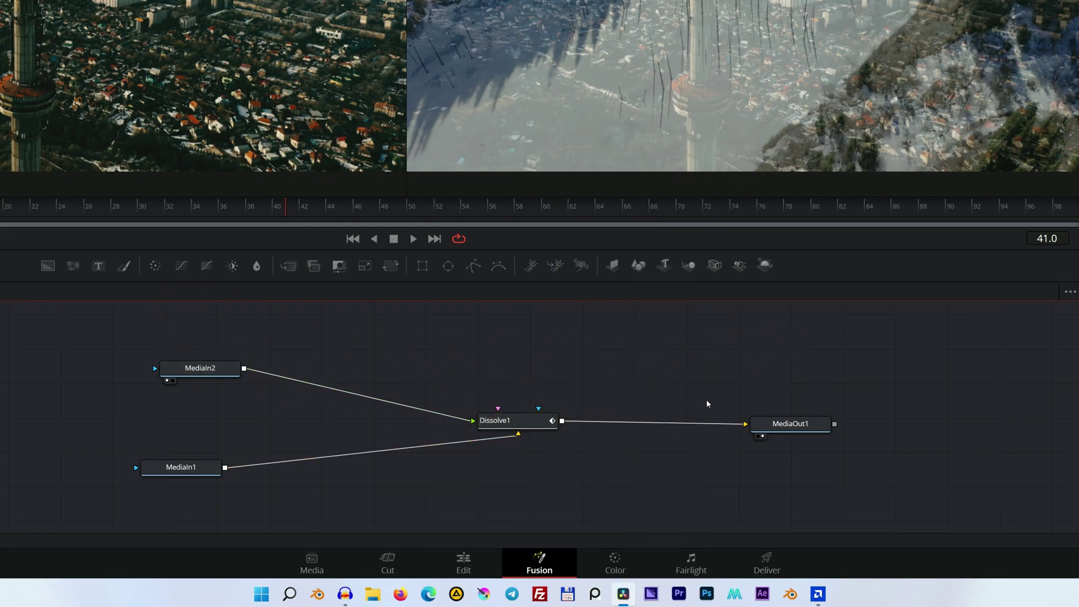
Rearrange the inputs of Dissolve1 by moving MediaIn2 slightly up and MediaIn1 slightly closer to the dissolve.
left_click(518, 421)
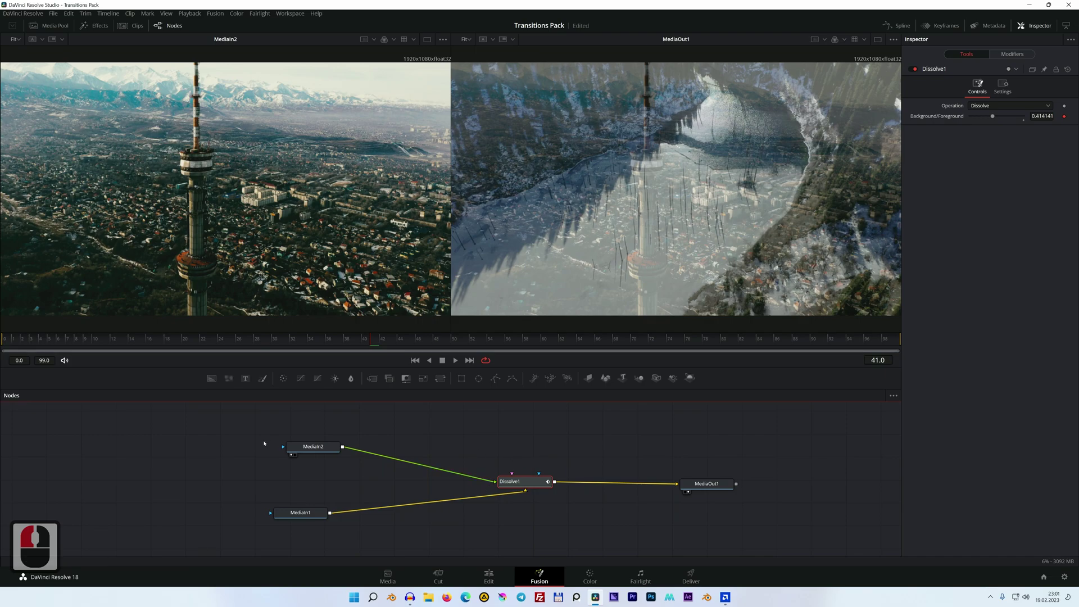
left_click_drag(312, 446, 314, 433)
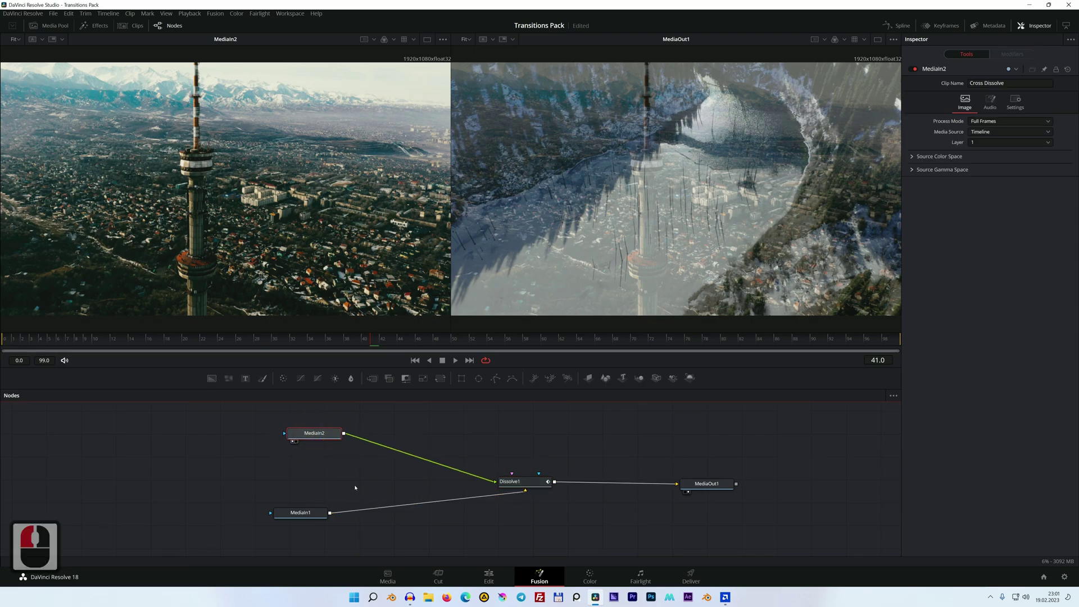
left_click_drag(302, 513, 328, 512)
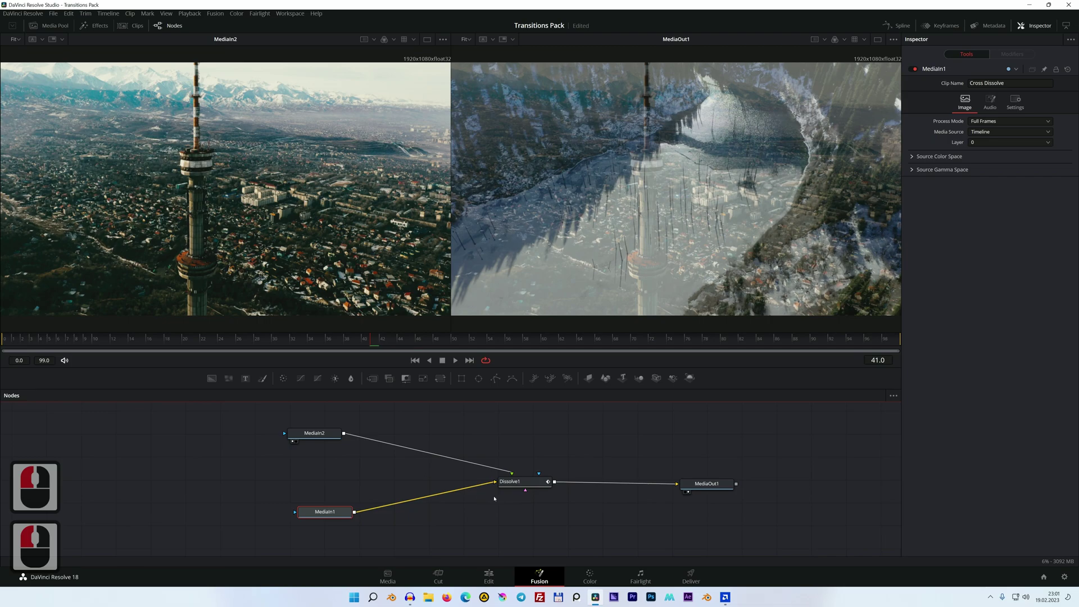
Examine the Dissolve1 node's controls and the Anim Curves modifier on its Background/Foreground parameter.
left_click(519, 477)
left_click(909, 179)
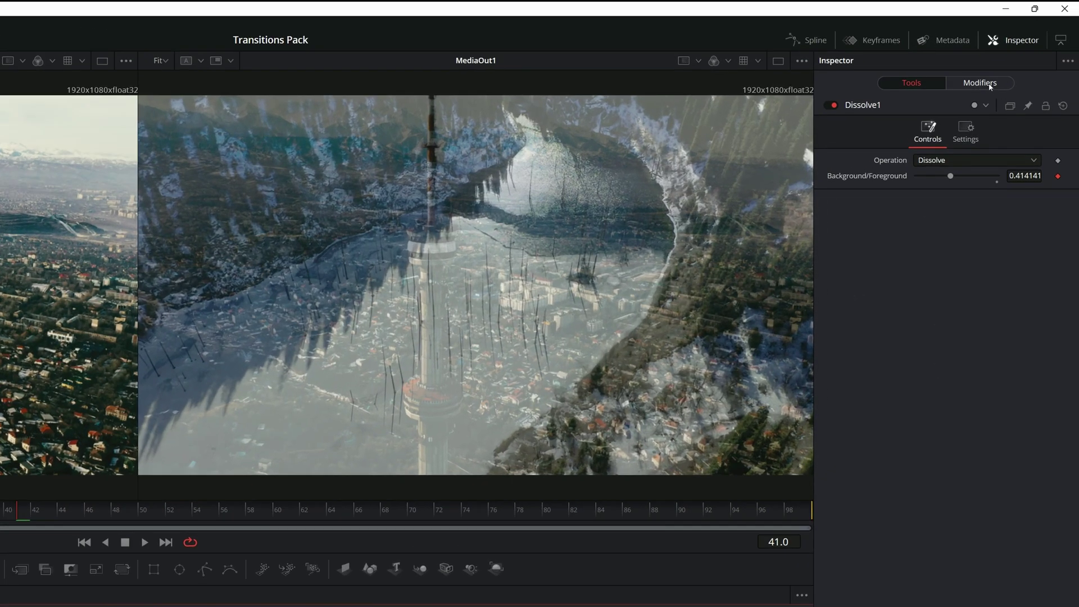
left_click(986, 84)
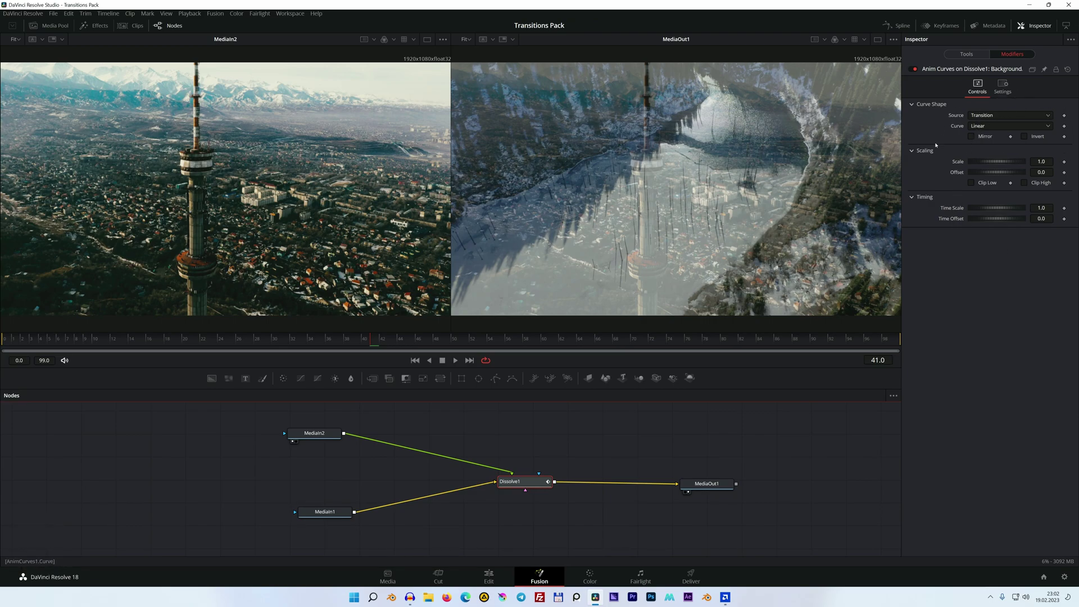
Scrub the transition from the first frame to the last and inspect the MediaIn1 and MediaIn2 nodes.
left_click(4, 339)
left_click_drag(5, 342, 894, 344)
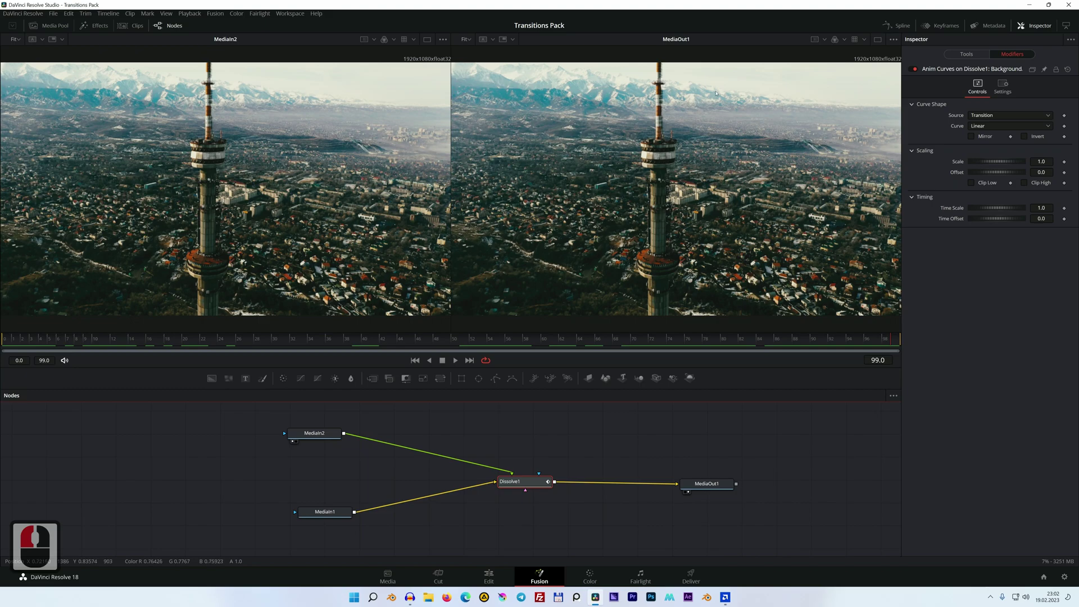
left_click(331, 513)
left_click(320, 432)
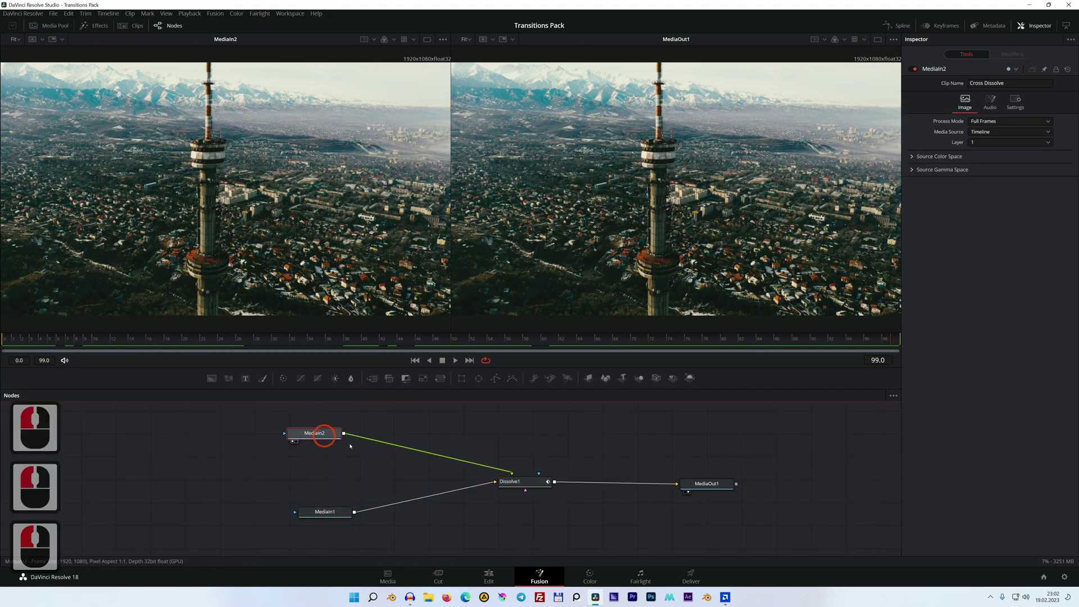
Remove the Anim Curves modifier from Dissolve1's Background/Foreground parameter and nudge the node slightly towards MediaOut1.
double_click(514, 481)
left_click(1011, 54)
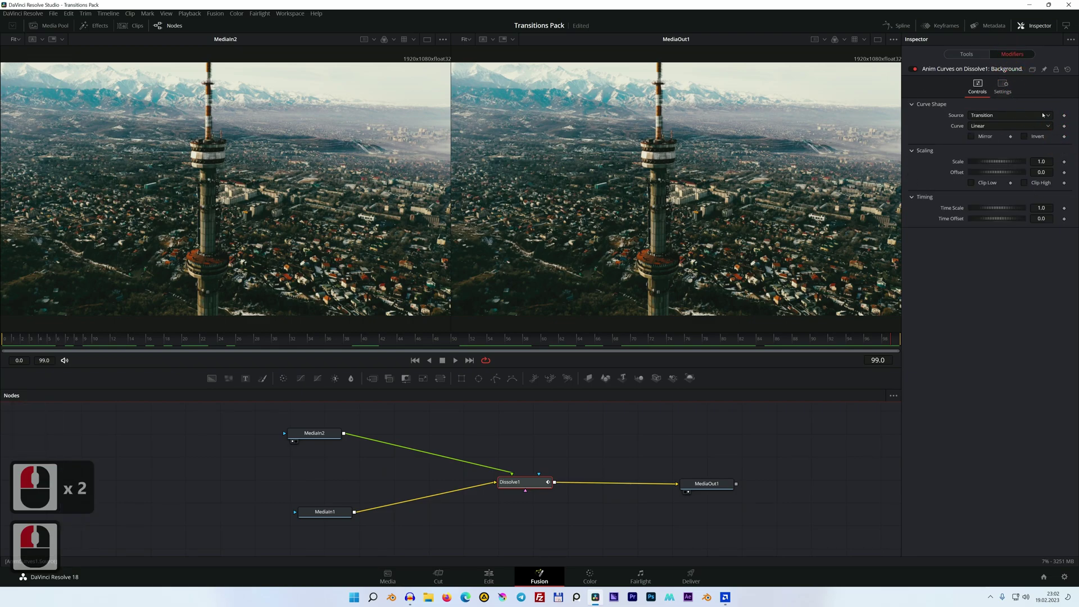
left_click(965, 68)
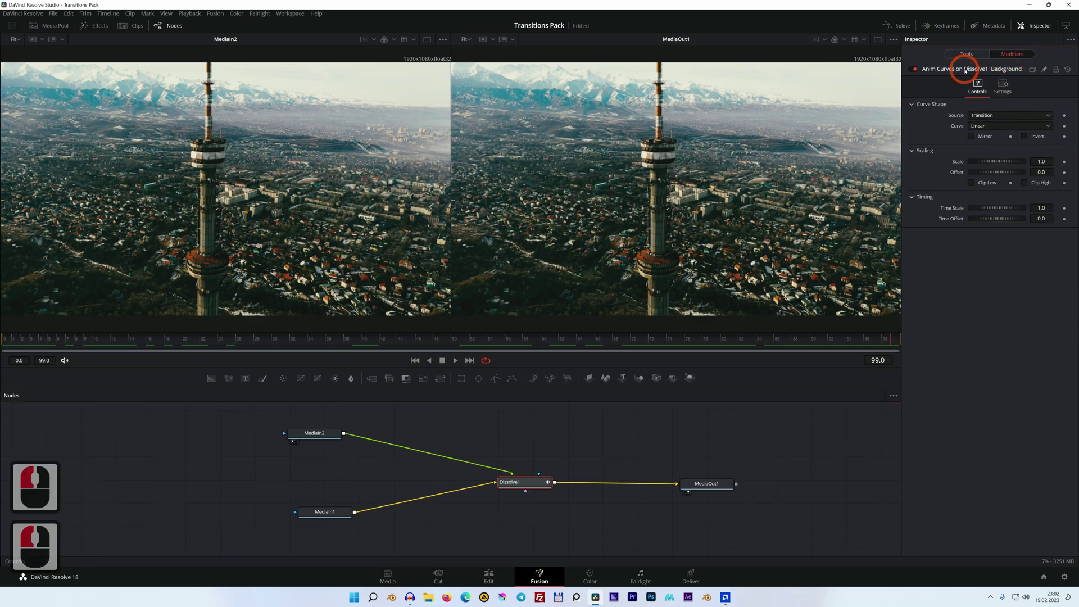
key("BackSpace")
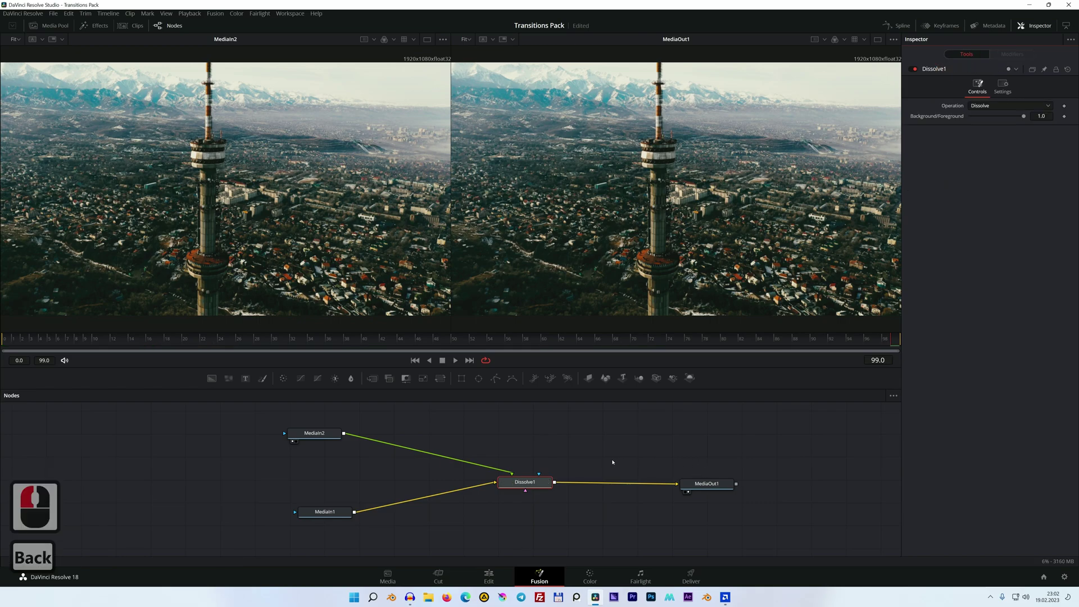
left_click_drag(531, 481, 534, 483)
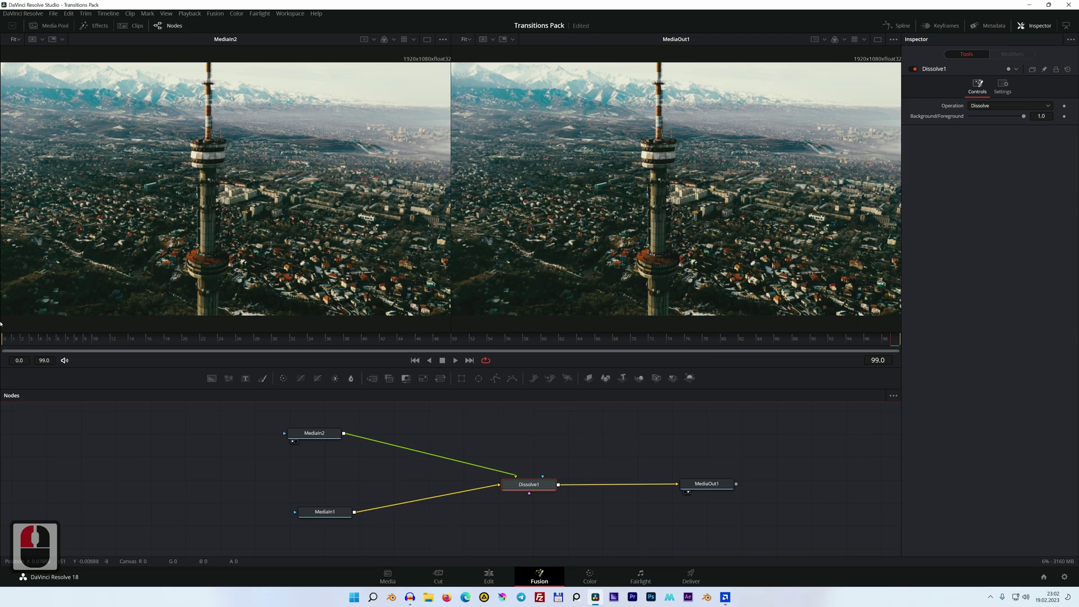
Scrub the timeline back to frame 0 to check how the dissolve behaves without its modifier.
left_click(16, 339)
left_click_drag(174, 340, 1, 340)
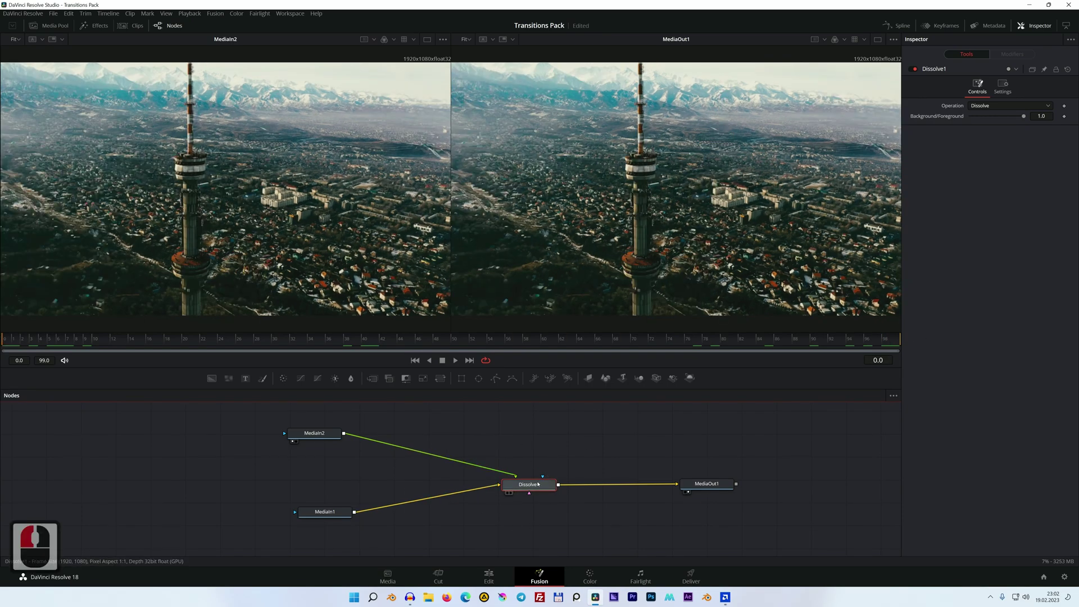
double_click(631, 442)
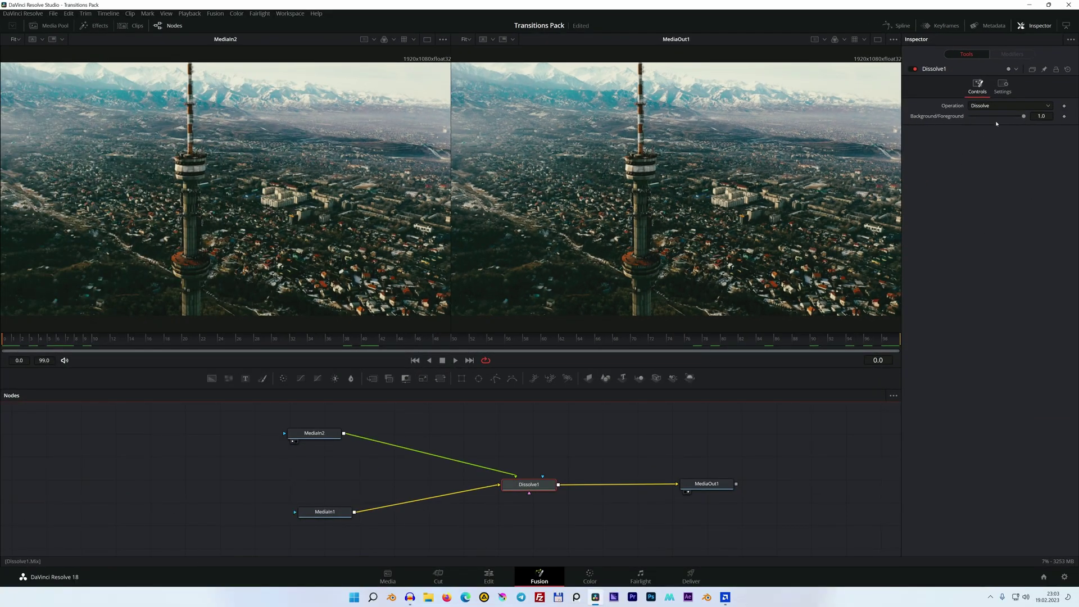
Move MediaIn2 slightly closer to Dissolve1 in the node graph and check both clip inputs.
left_click_drag(316, 433, 336, 431)
left_click_drag(331, 513, 333, 513)
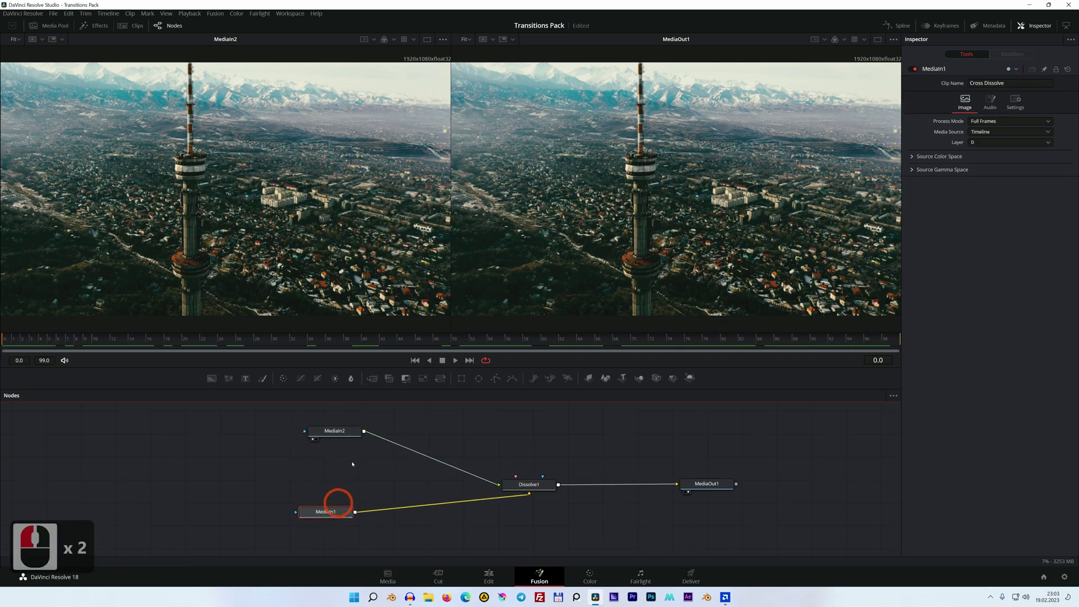
left_click(349, 430)
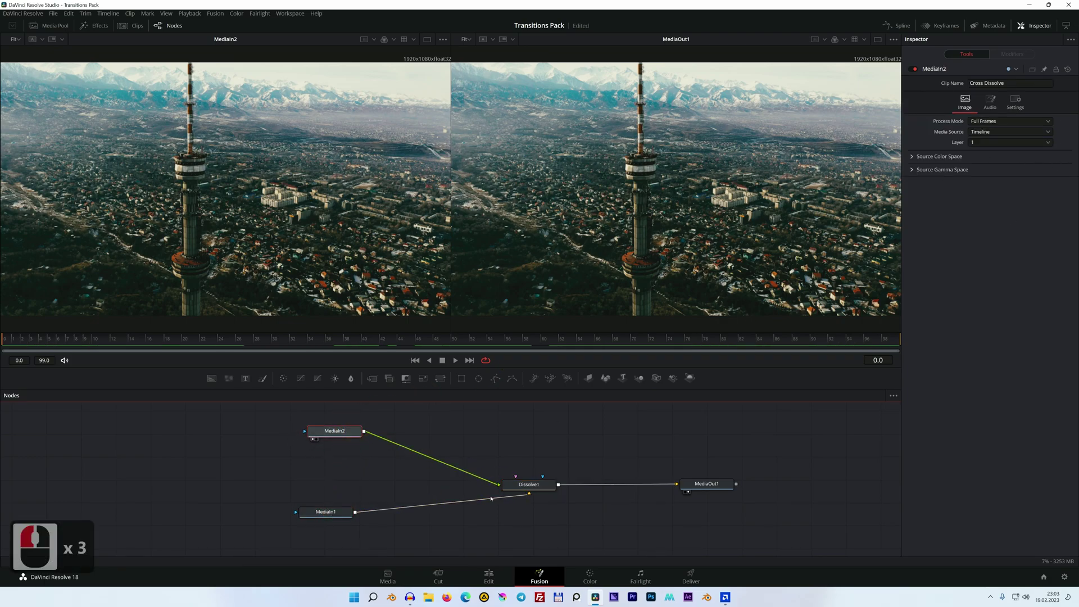
Lower Dissolve1's Background/Foreground through 0.48 to 0.0 and set a keyframe for it at frame 0.
left_click(529, 482)
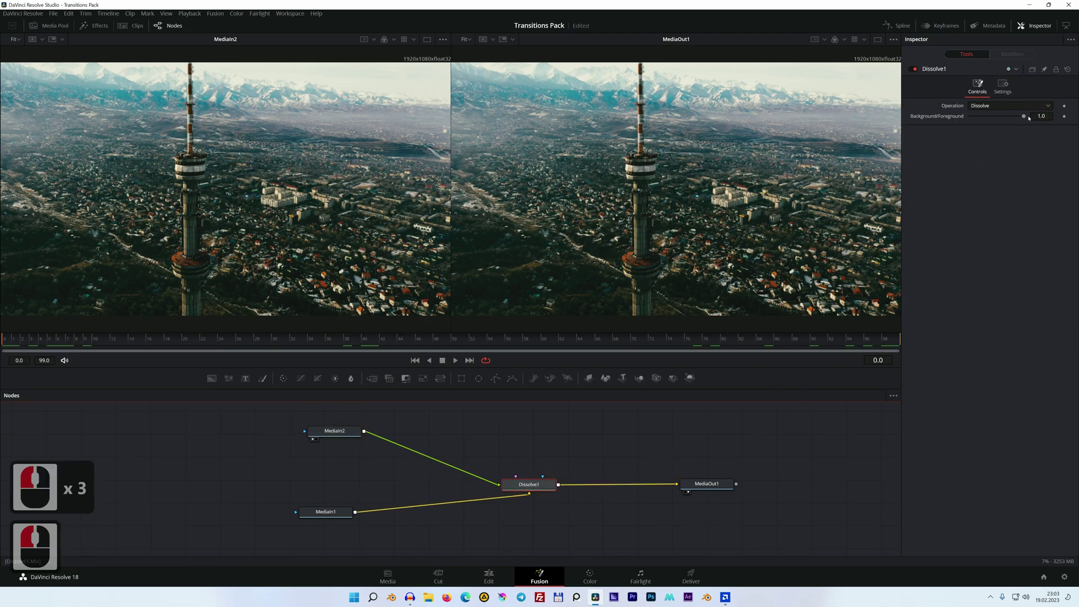
left_click_drag(1023, 117, 995, 116)
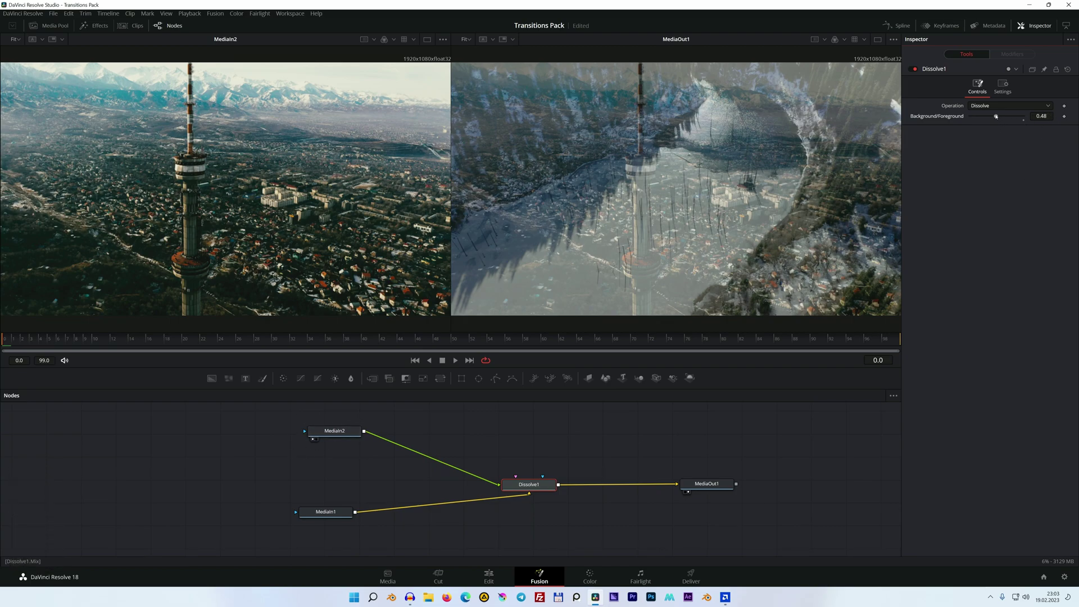
left_click_drag(994, 117, 944, 114)
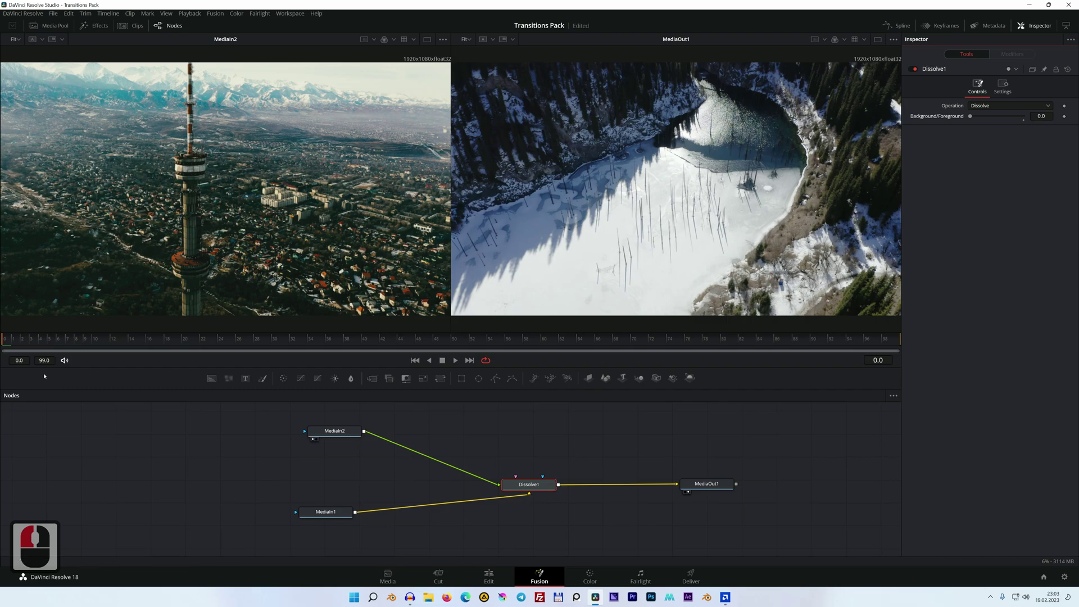
left_click(1063, 115)
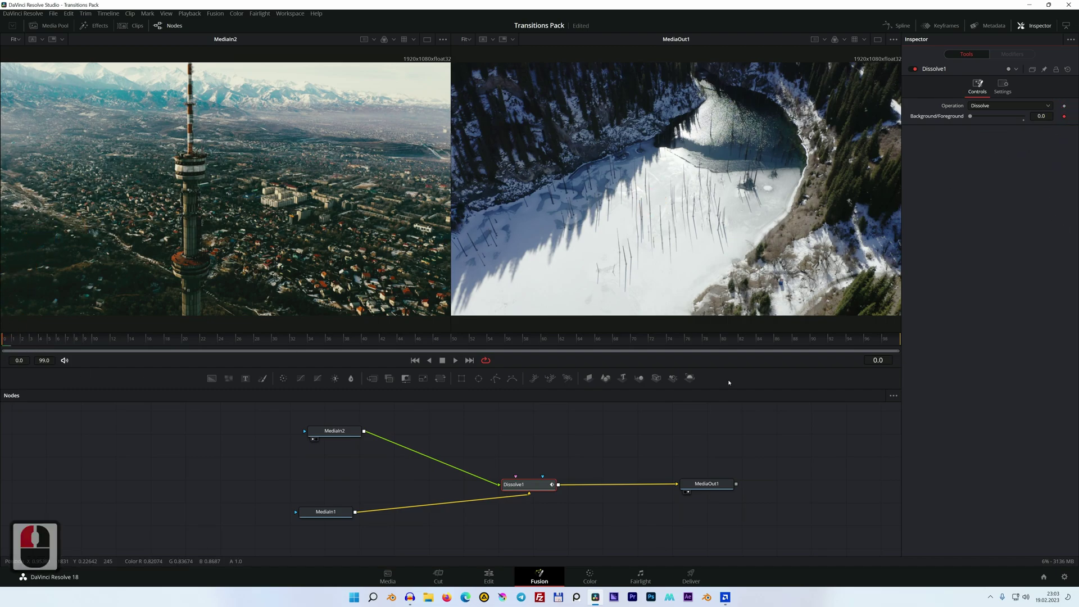
Keyframe Background/Foreground at 1.0 on frame 99 and scrub through the animated dissolve.
left_click_drag(862, 337, 900, 338)
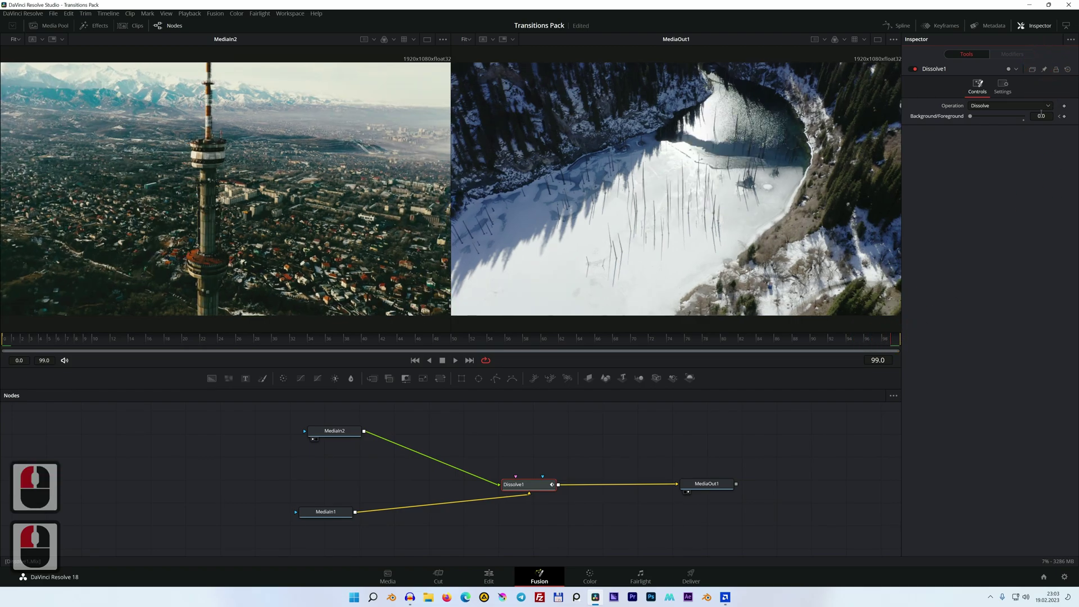
left_click_drag(969, 117, 1058, 115)
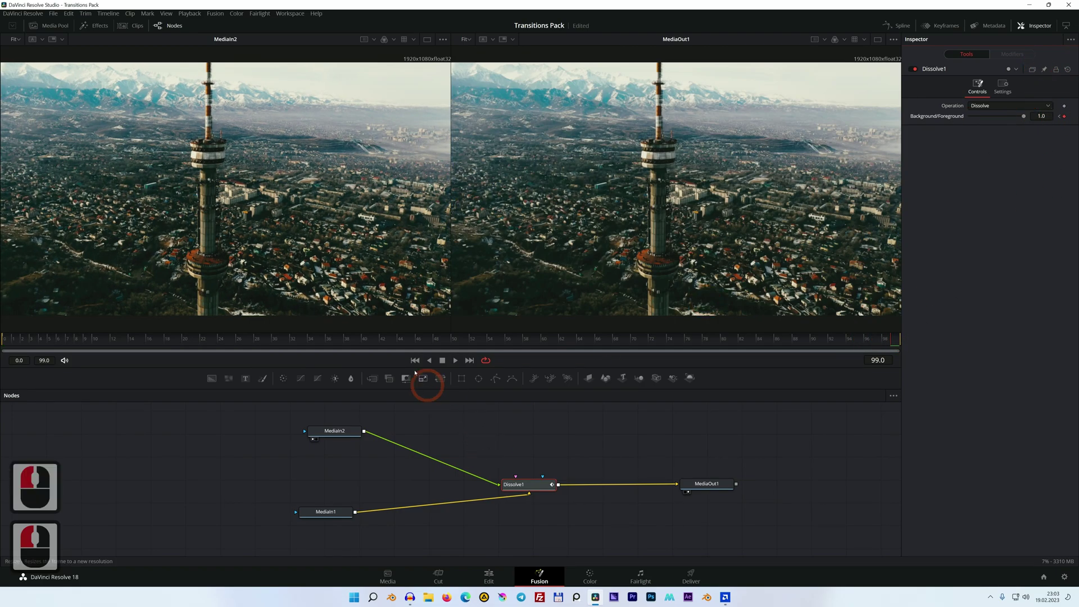
left_click_drag(54, 337, 761, 339)
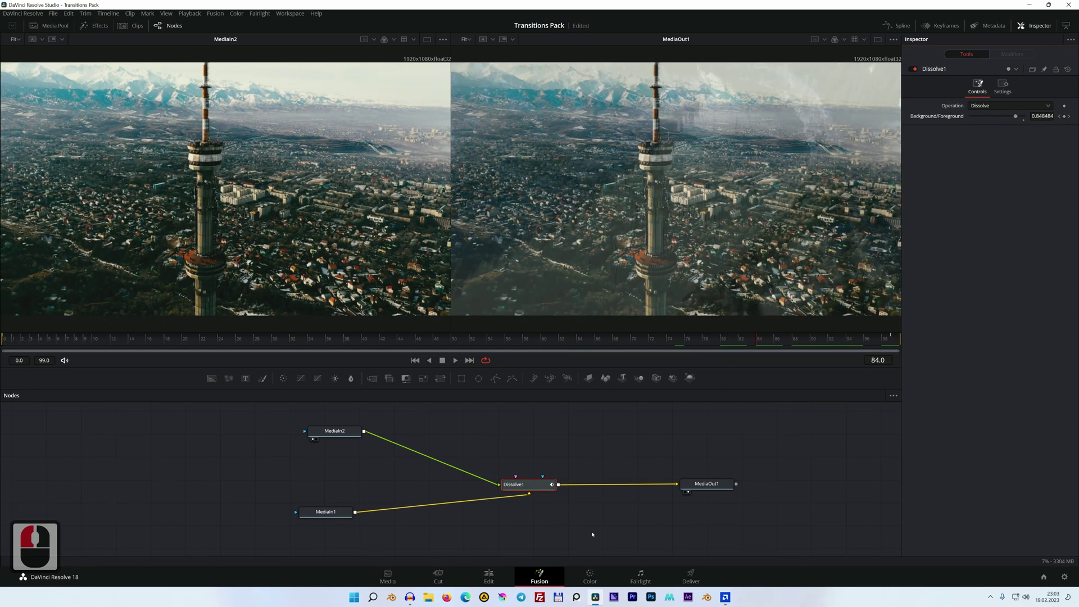
Shorten the Cross Dissolve on the edit timeline to about 56 frames and reopen it in the Fusion page with Dissolve1 selected.
left_click(489, 577)
left_click_drag(610, 385, 657, 386)
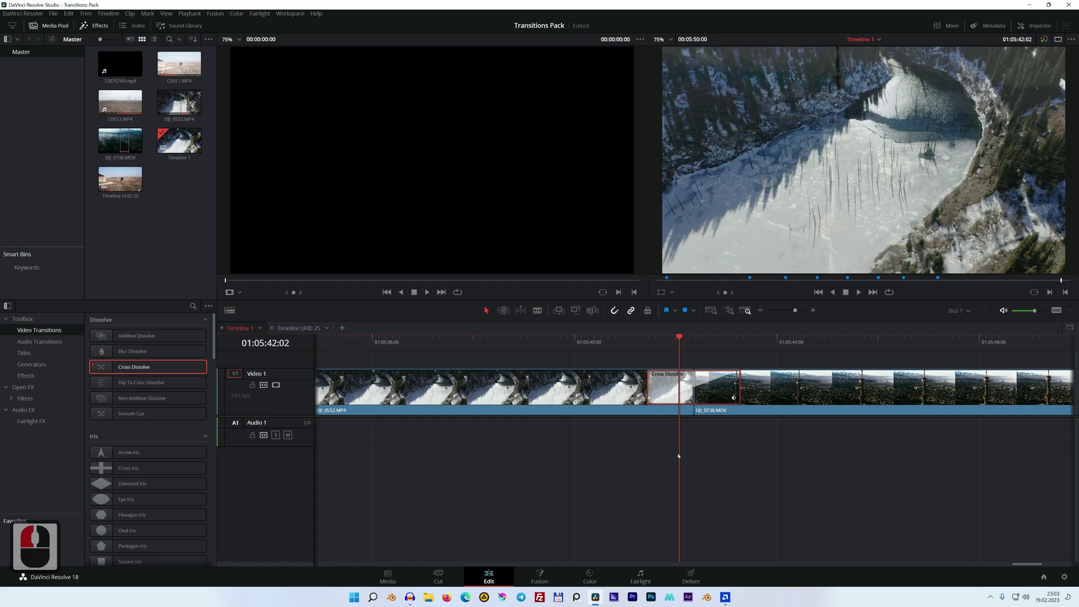
right_click(719, 388)
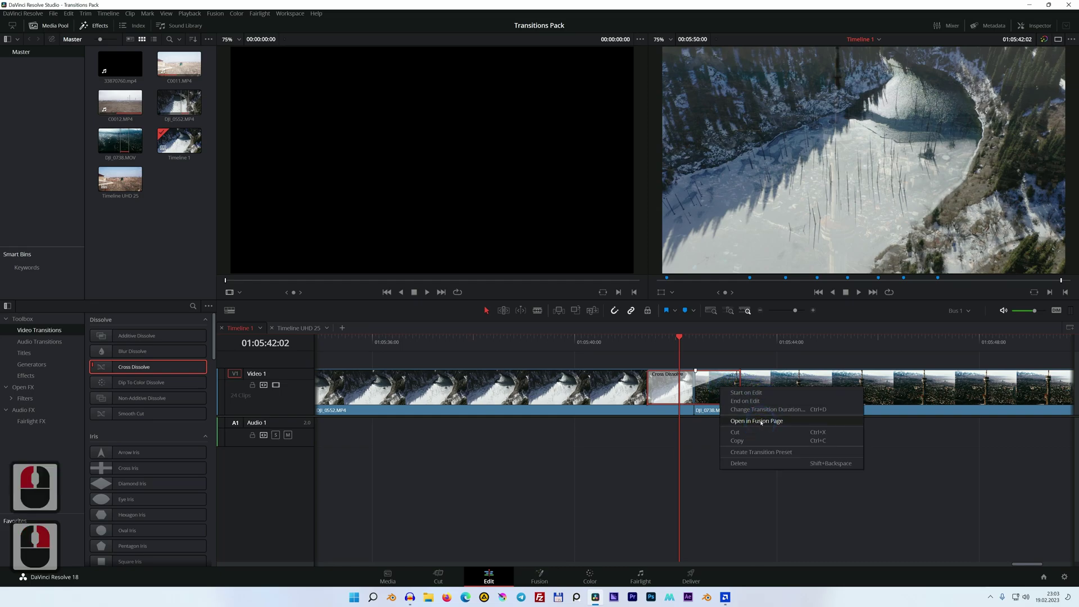
left_click(754, 425)
left_click(522, 484)
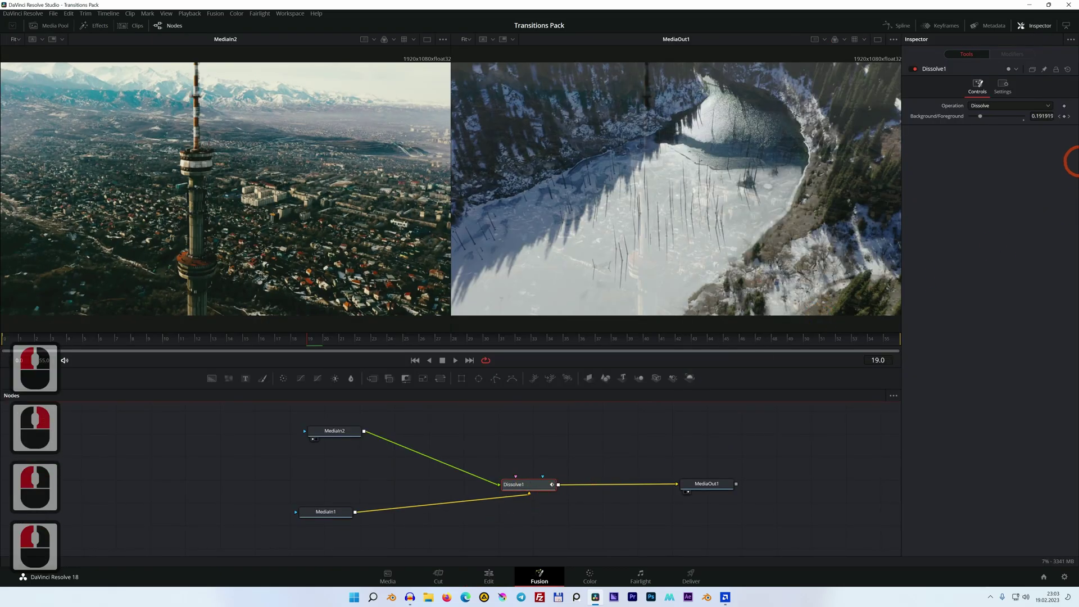
Go to the first Background/Foreground keyframe and scrub to frame 55 to check the shortened transition.
left_click(1059, 116)
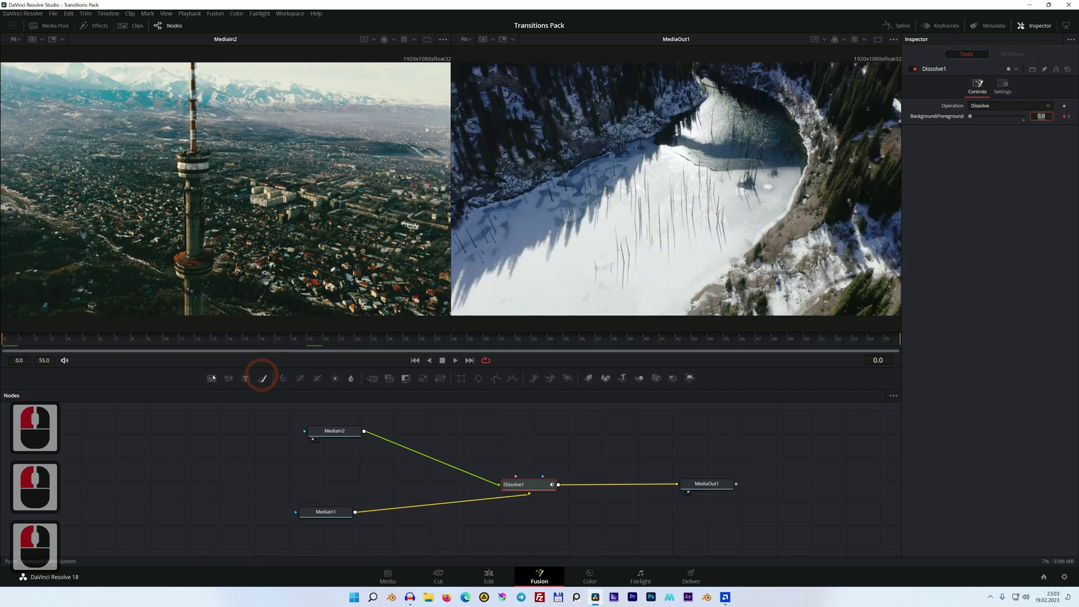
left_click_drag(15, 342, 997, 342)
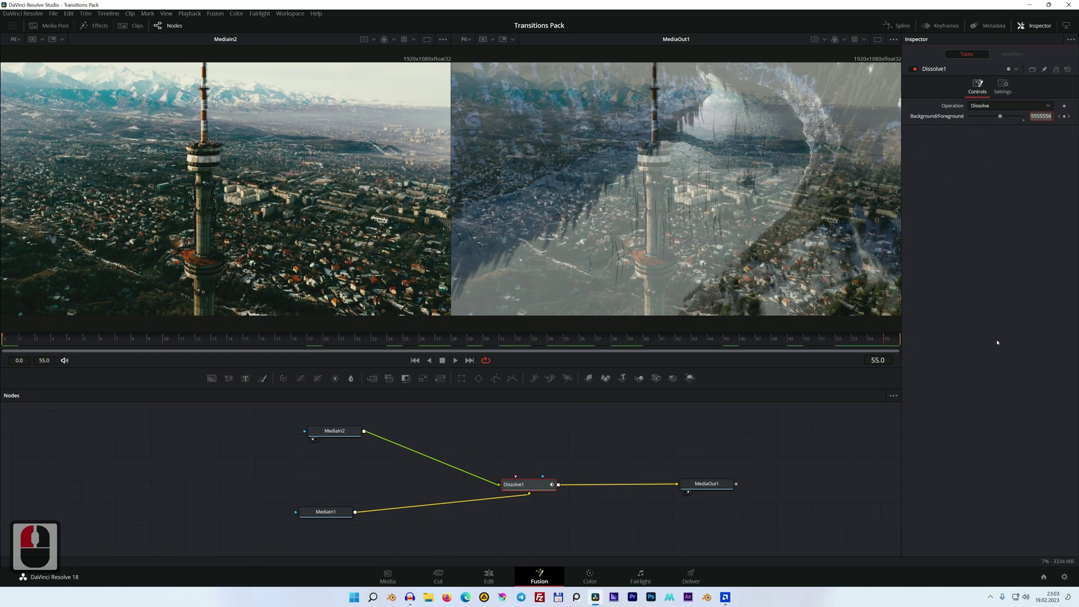
left_click(965, 303)
Reset Background/Foreground to its default, modify it with Anim Curves, and show the modifier's controls.
double_click(925, 116)
double_click(938, 117)
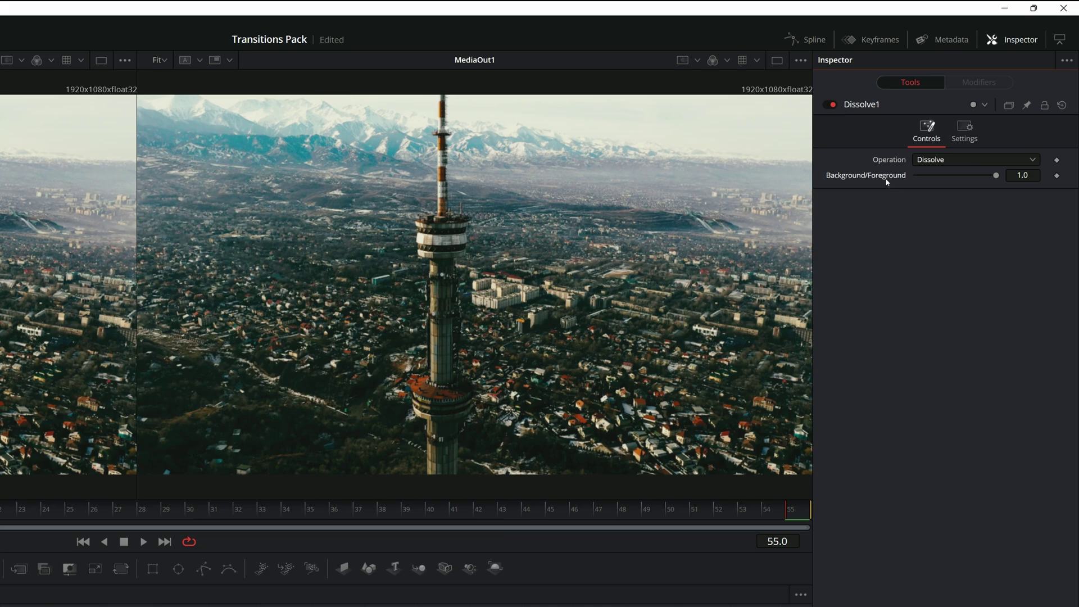
right_click(1057, 177)
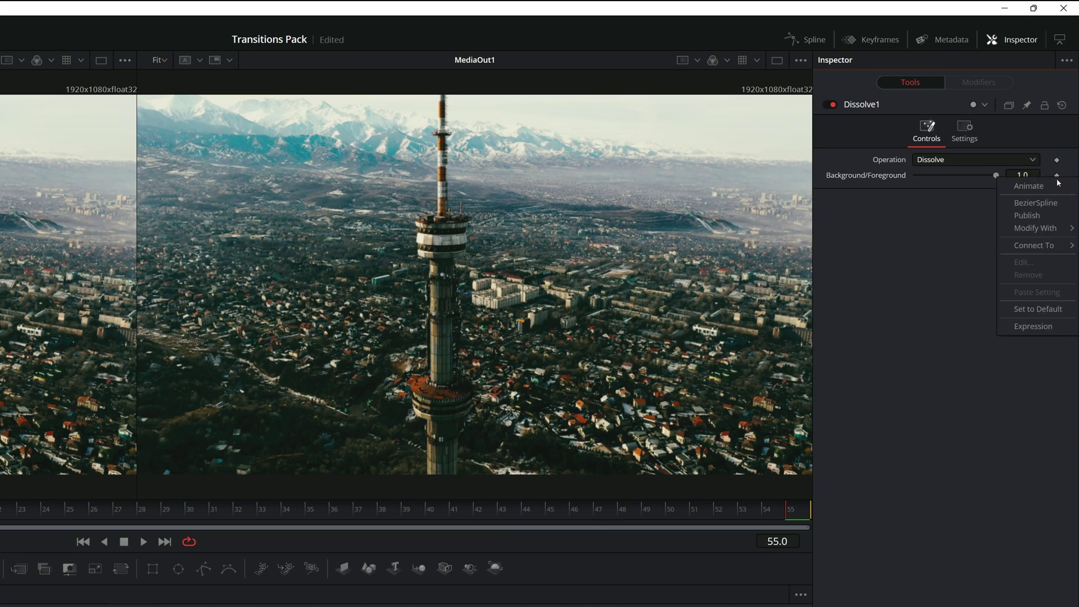
mouse_move(1037, 231)
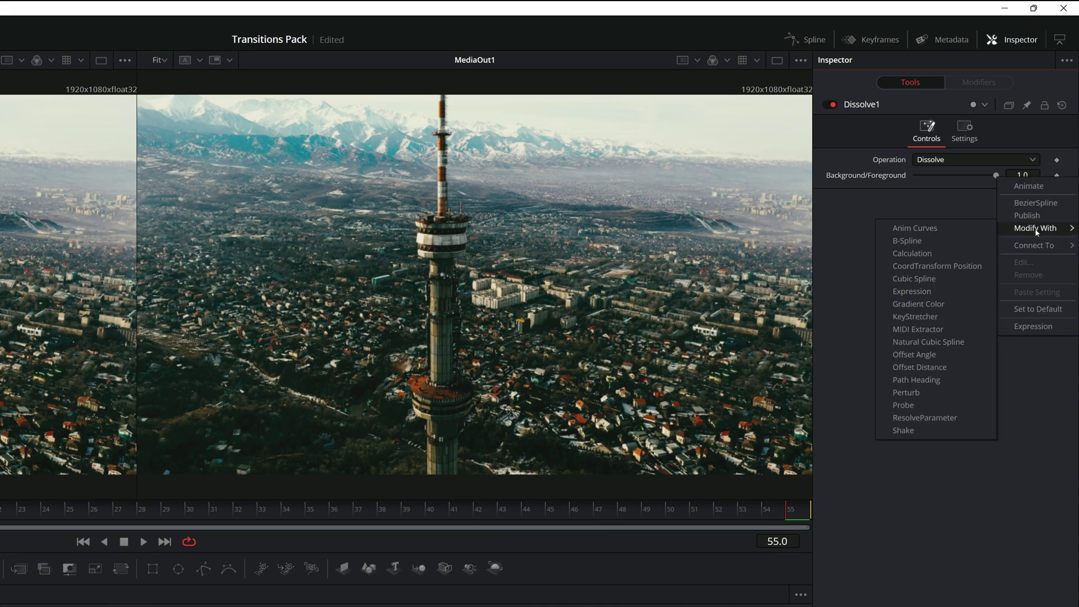
left_click(919, 228)
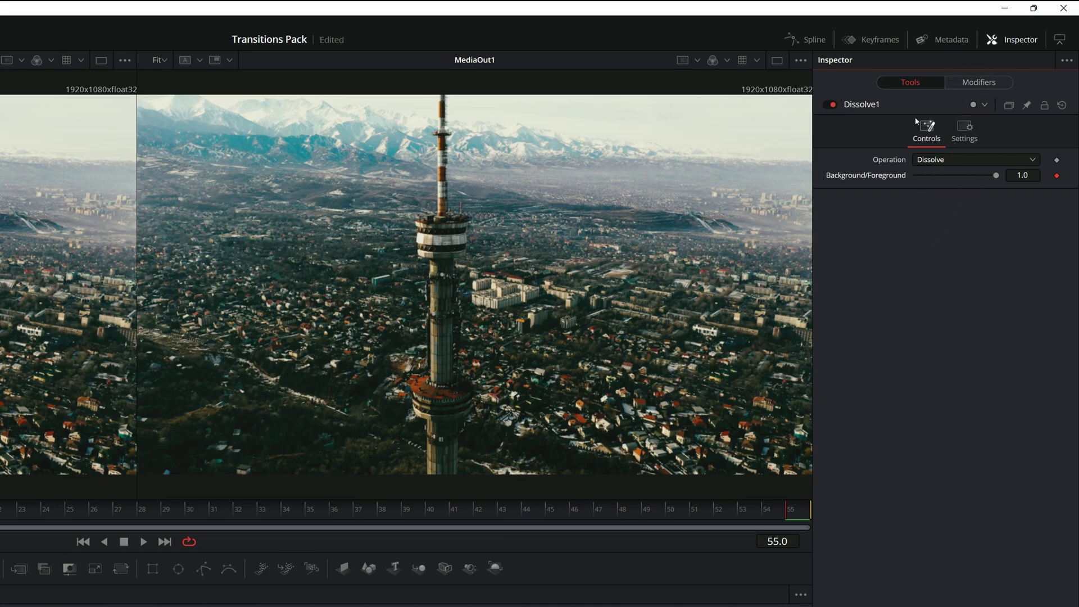
left_click(979, 82)
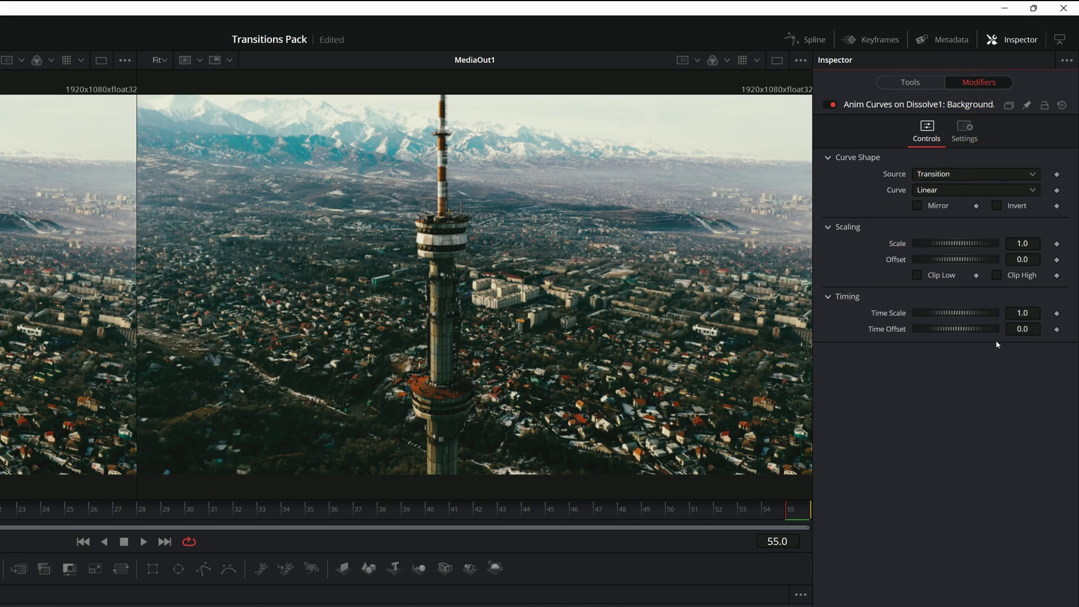
Compare Dissolve1's own controls with its Anim Curves settings and scrub through the transition.
left_click(912, 83)
left_click(1021, 181)
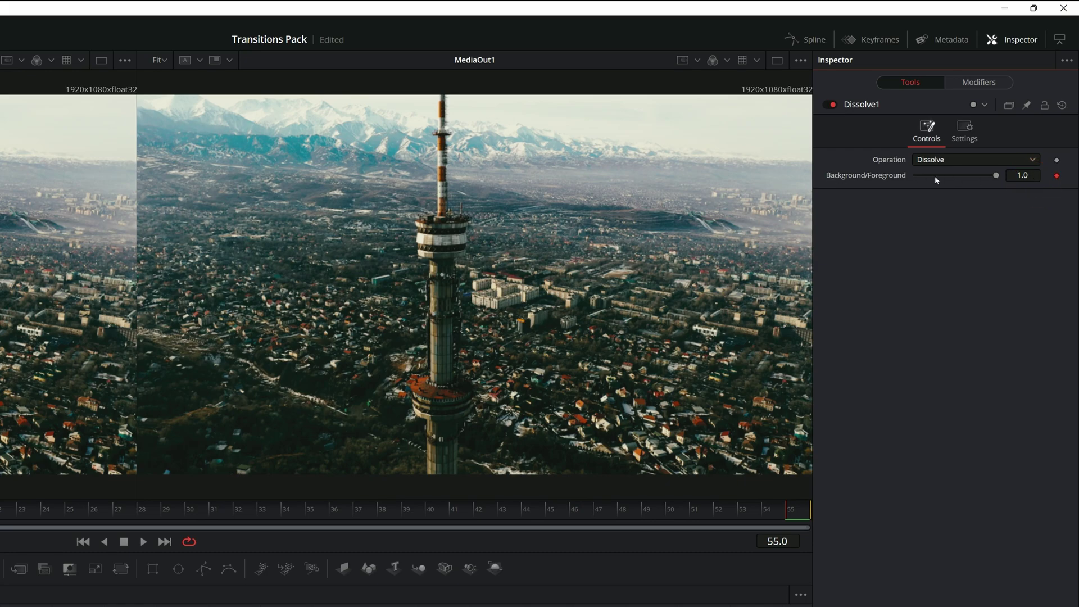
left_click(979, 81)
left_click(971, 242)
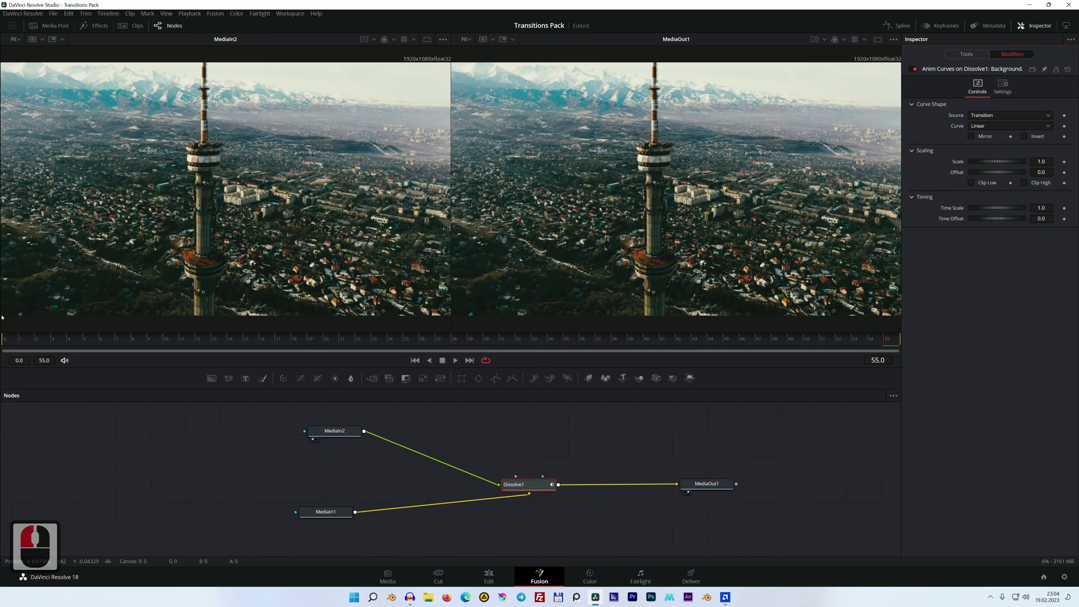
left_click_drag(86, 338, 500, 342)
Extend the Cross Dissolve on the edit timeline to about 156 frames and place the playhead at its start.
double_click(489, 574)
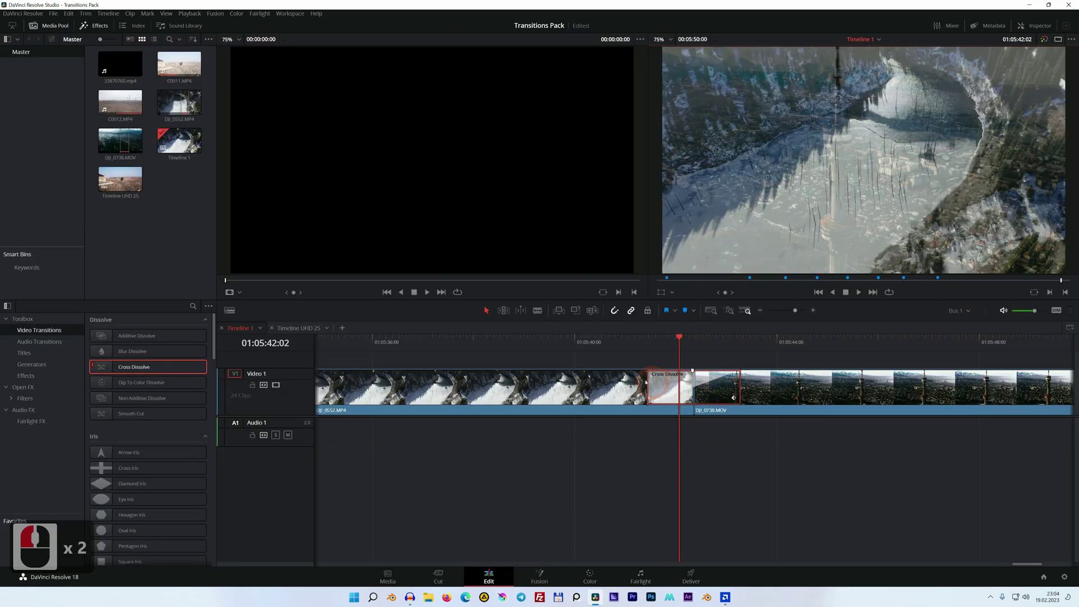
left_click_drag(646, 387, 564, 386)
left_click(564, 339)
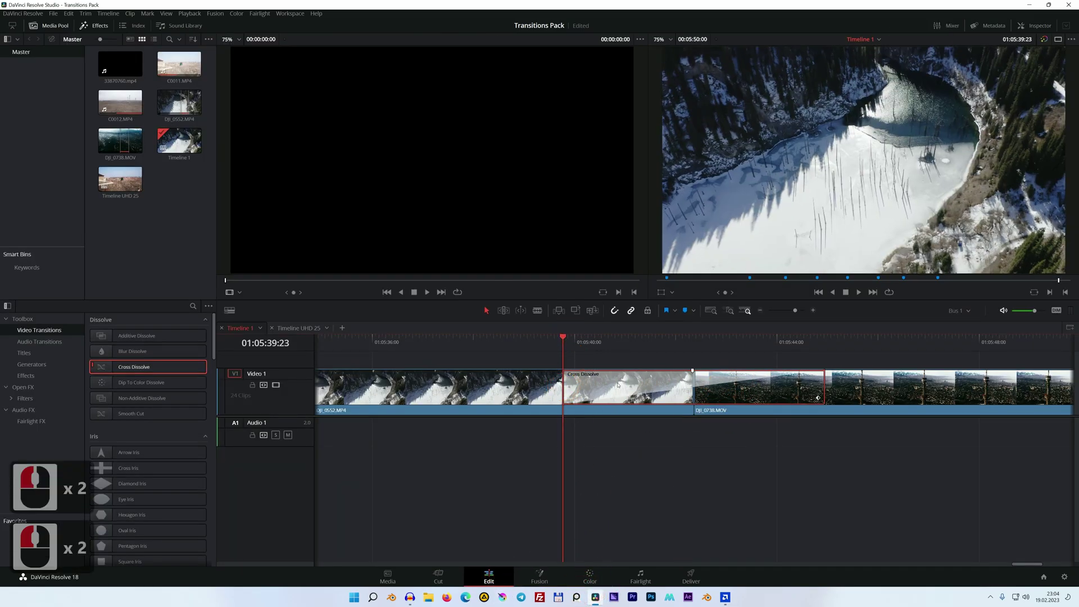
Reopen the lengthened transition in the Fusion page and scrub to frame 154 to check the dissolve's timing.
right_click(617, 384)
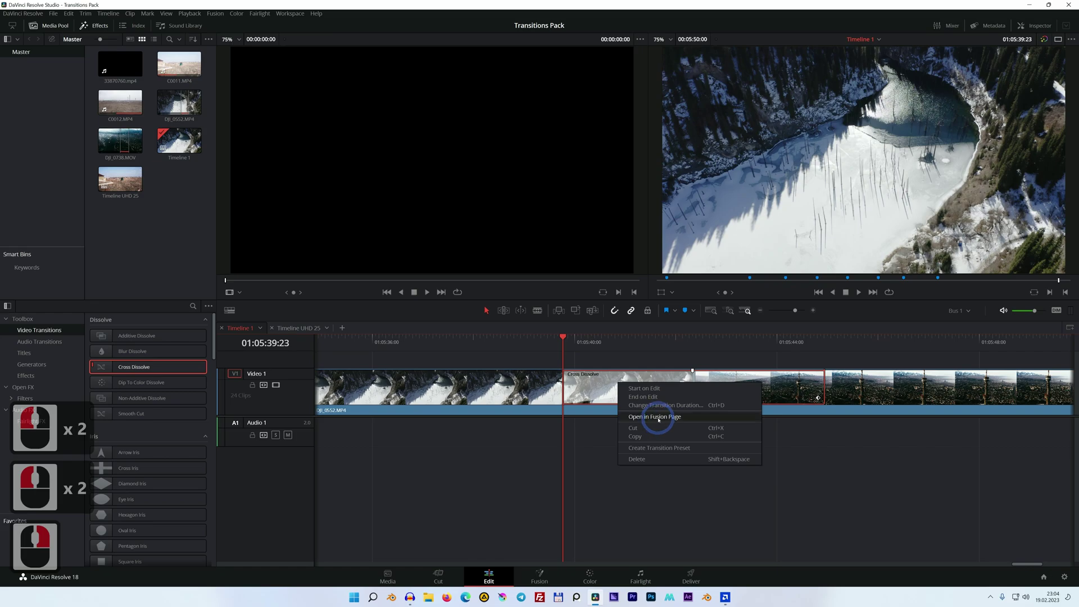
left_click(649, 441)
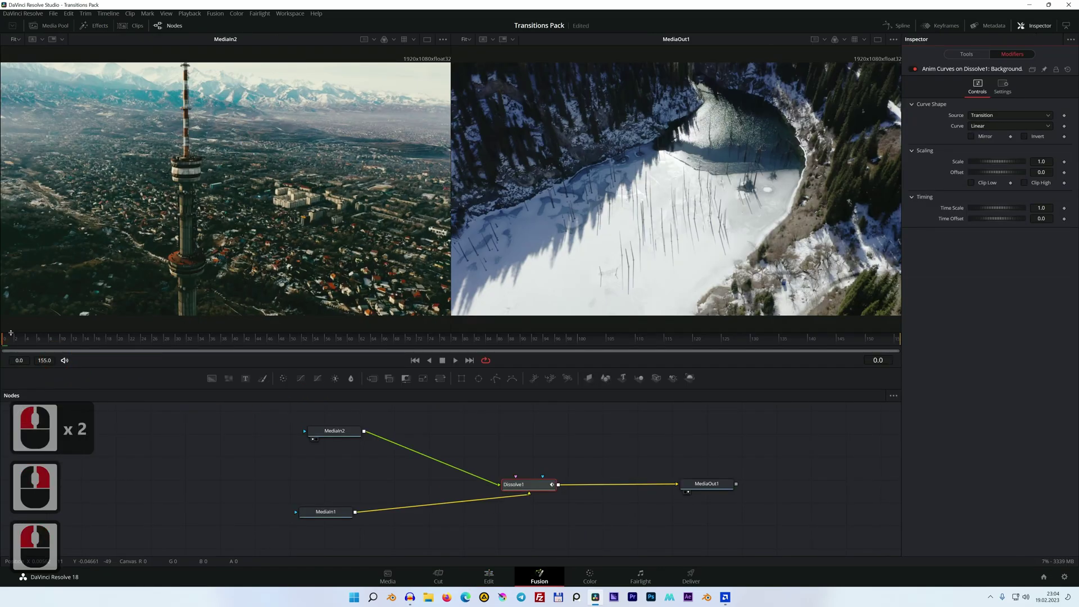
left_click_drag(5, 339, 641, 346)
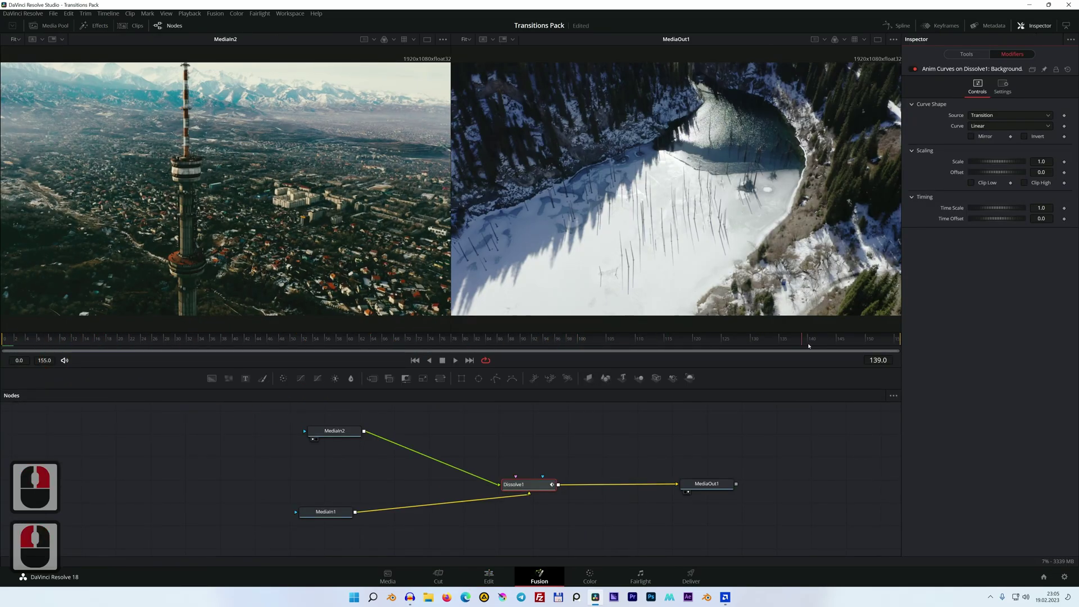
left_click_drag(807, 345, 888, 346)
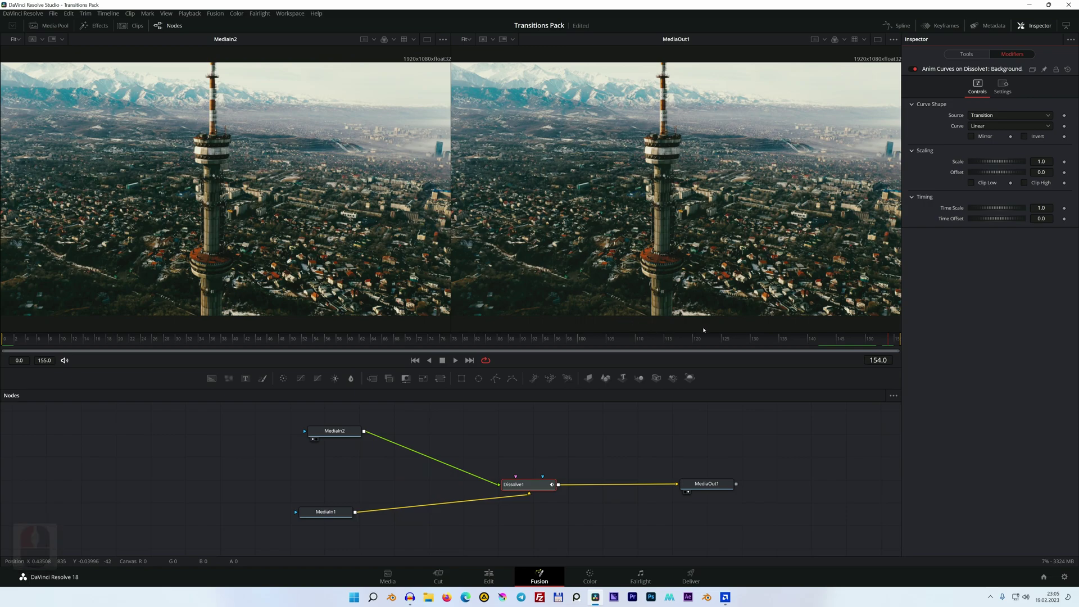
Compare Dissolve1's Background/Foreground setting with its Anim Curves modifier at frame 154.
left_click(982, 55)
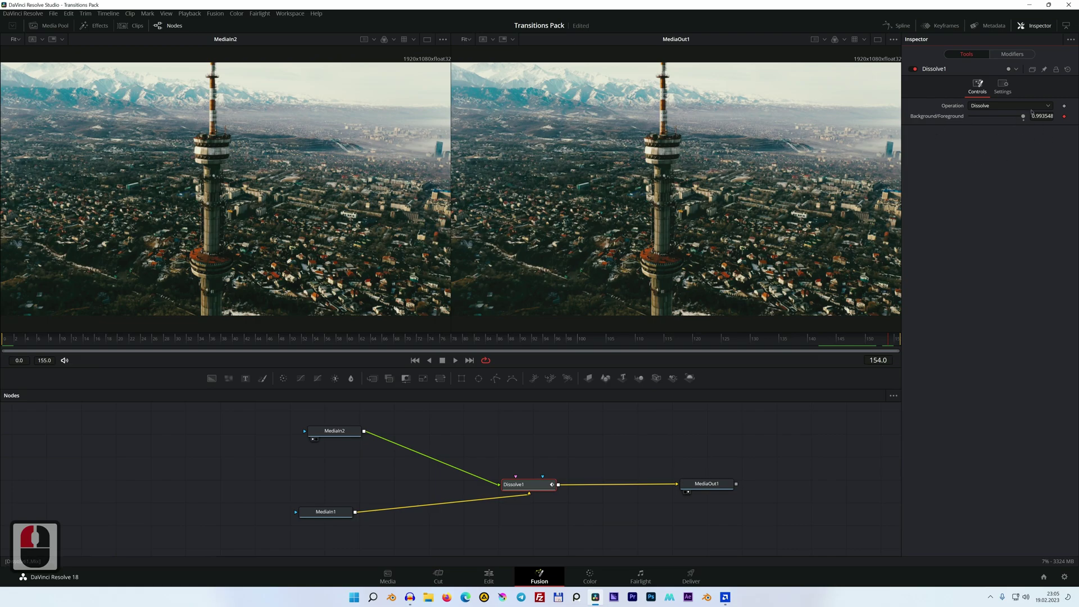
left_click(1015, 55)
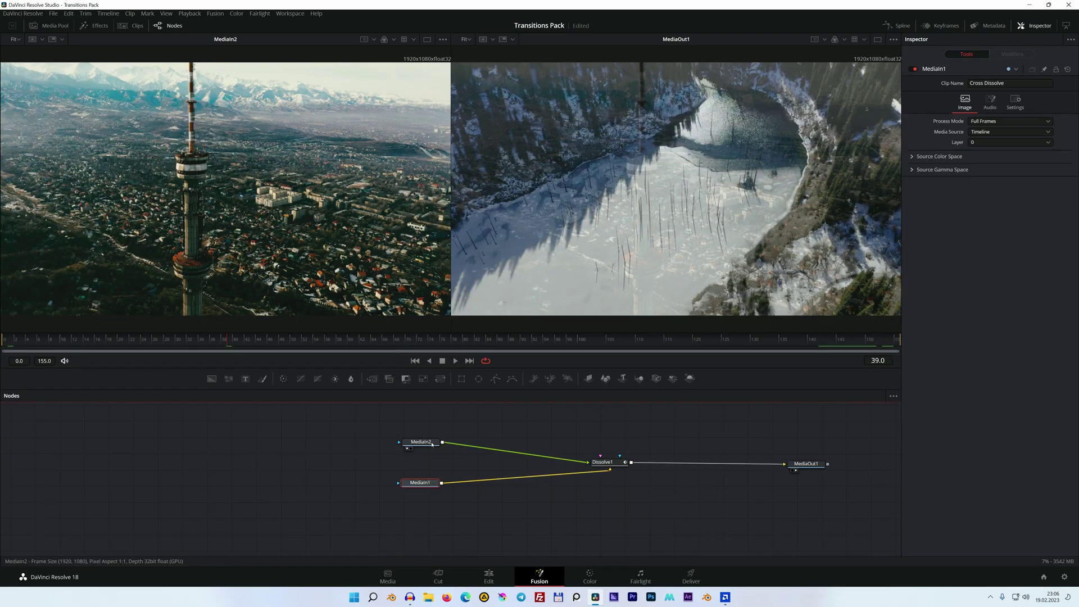
Find the plain Transform tool (not Transform (Xf)) with "trans", add it, and insert it between Dissolve1 and MediaOut1.
mouse_move(432, 444)
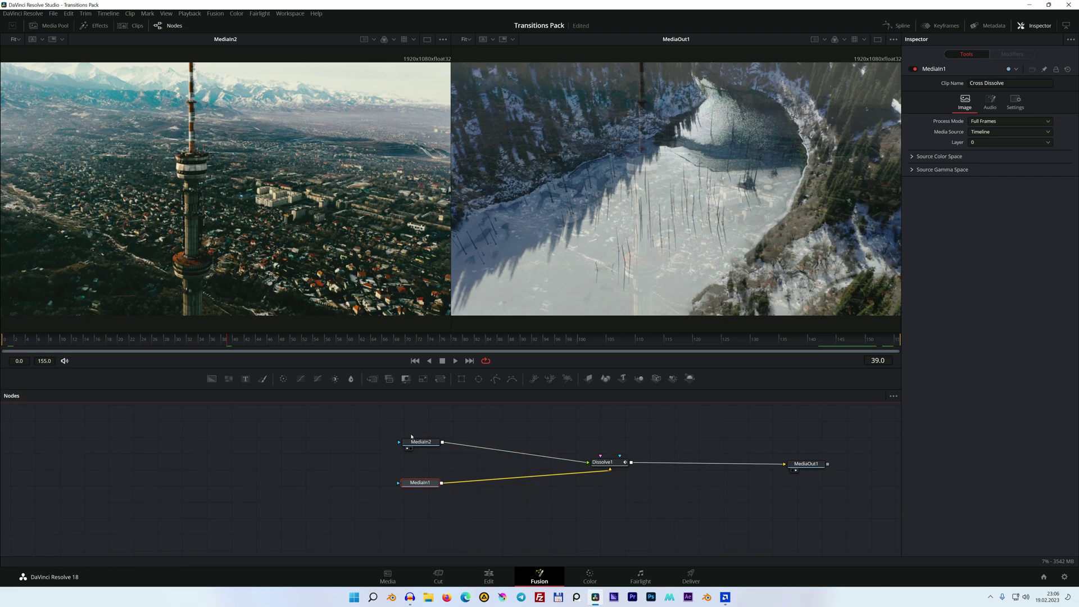
left_click_drag(600, 437, 443, 440)
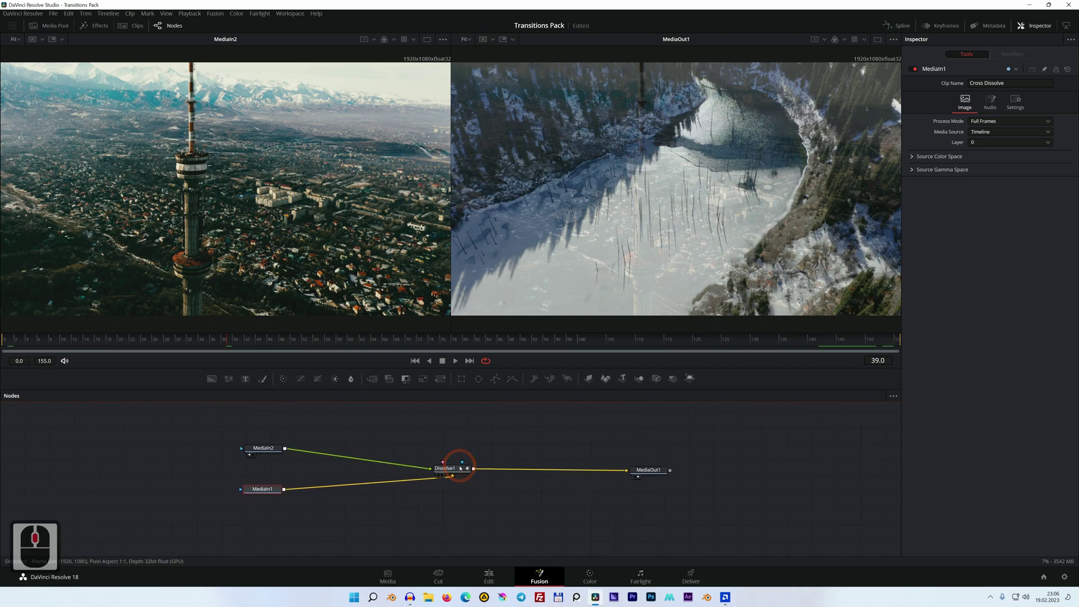
left_click(509, 437)
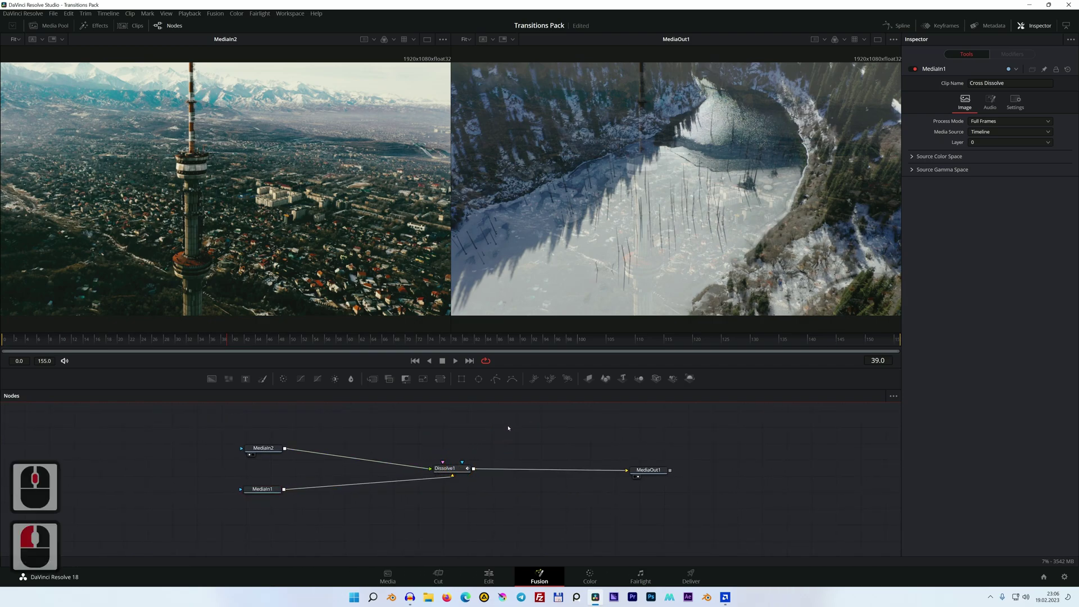
key("shift+space")
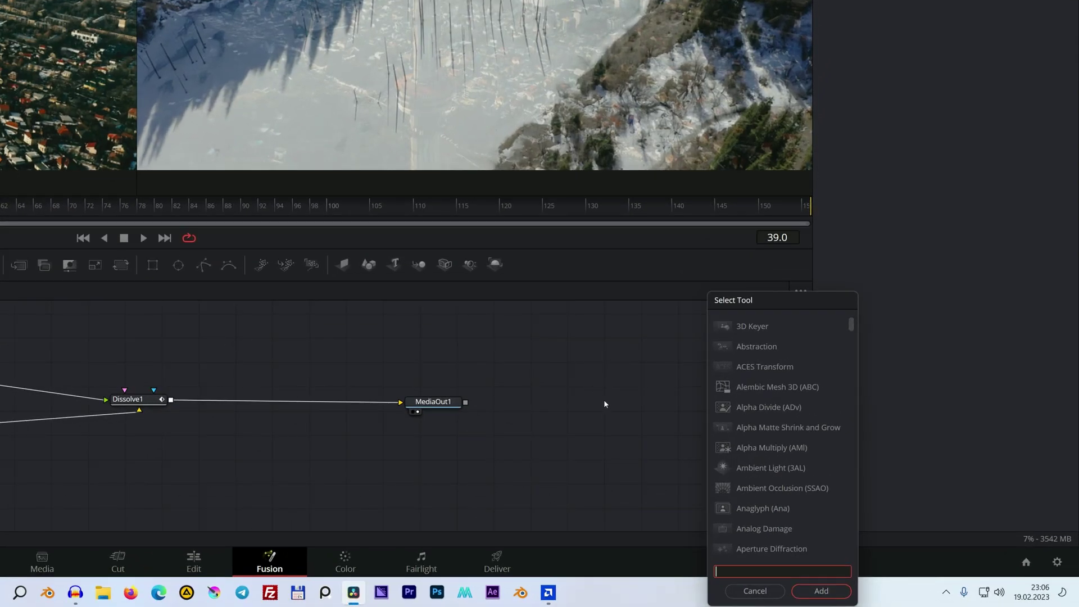
type("trans")
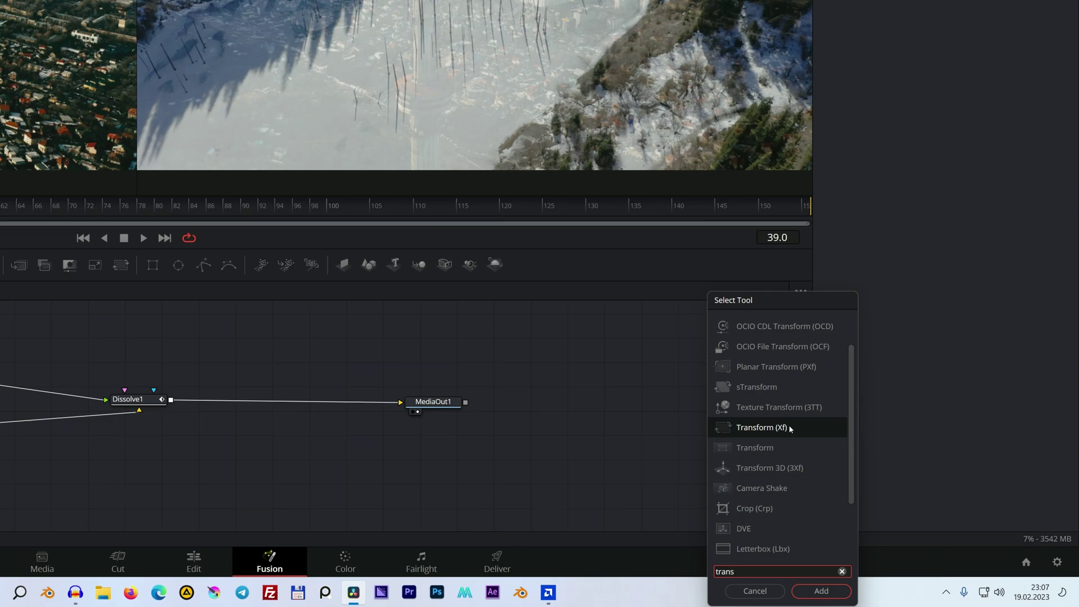
left_click(754, 448)
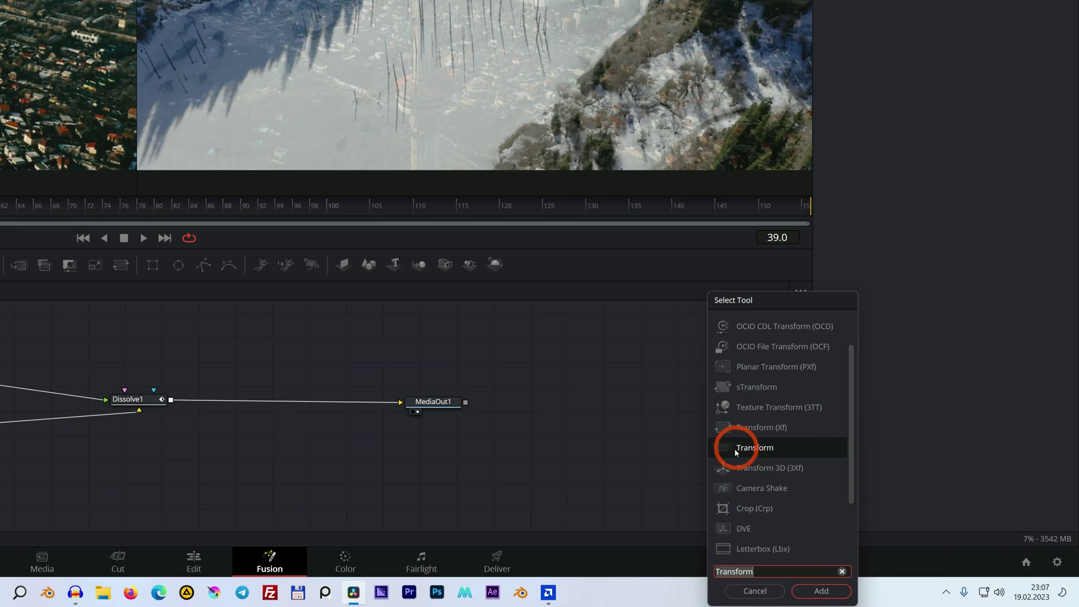
left_click(821, 591)
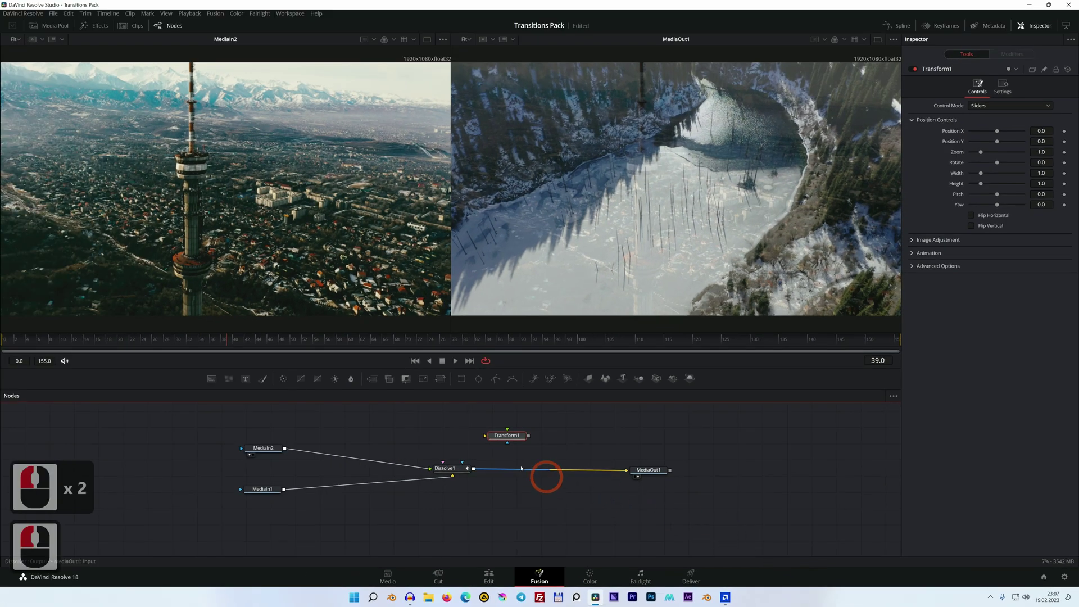
left_click_drag(505, 437, 538, 472)
left_click_drag(610, 459, 667, 474)
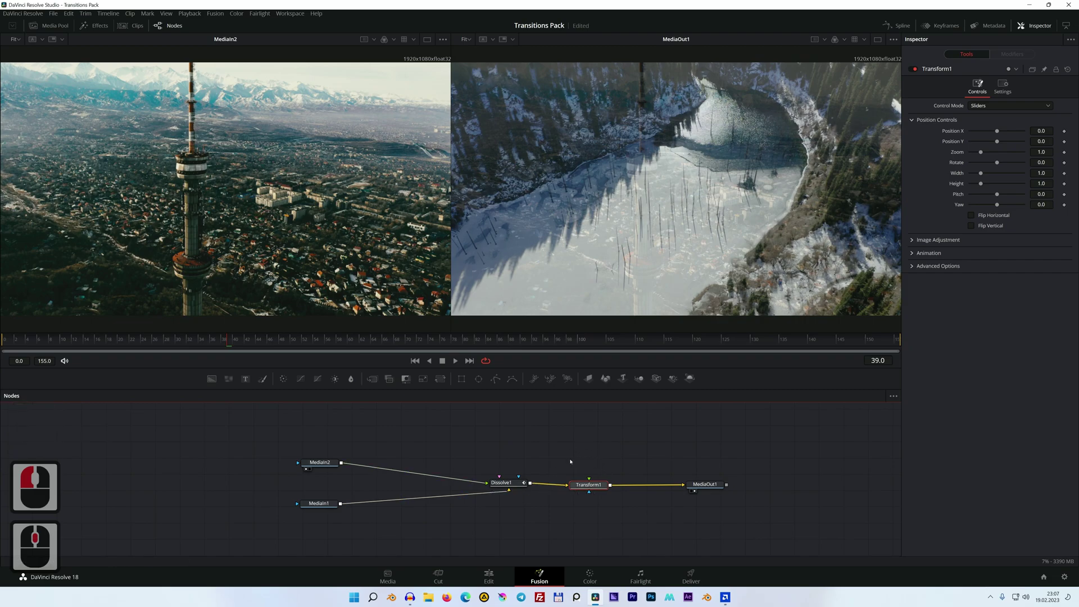
Select Dissolve1 and scrub from the transition's start to frame 78 to examine how Background/Foreground changes.
left_click(513, 483)
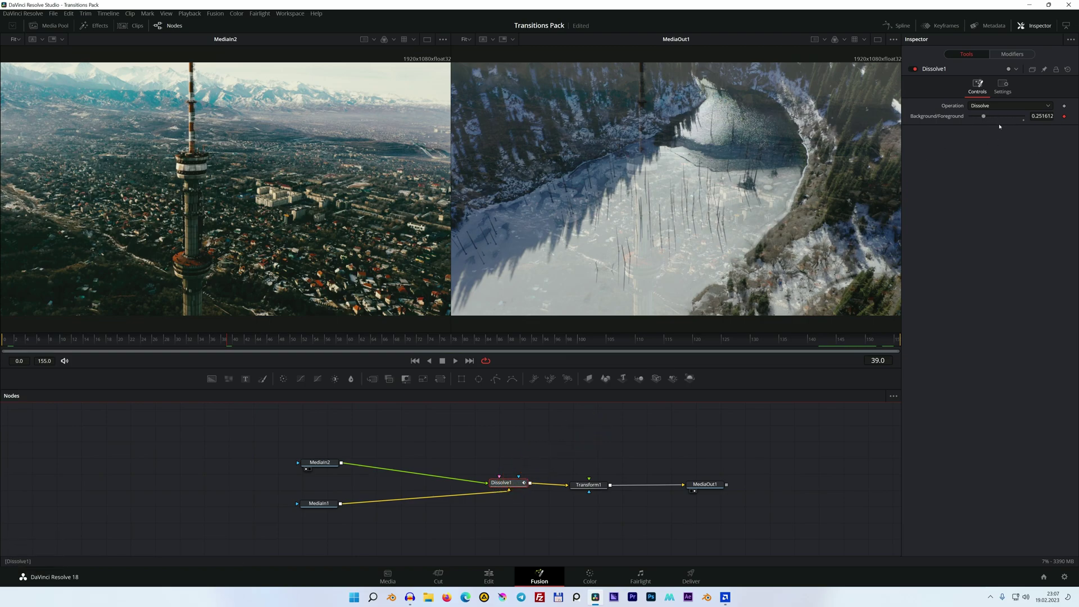
left_click_drag(1, 343, 413, 338)
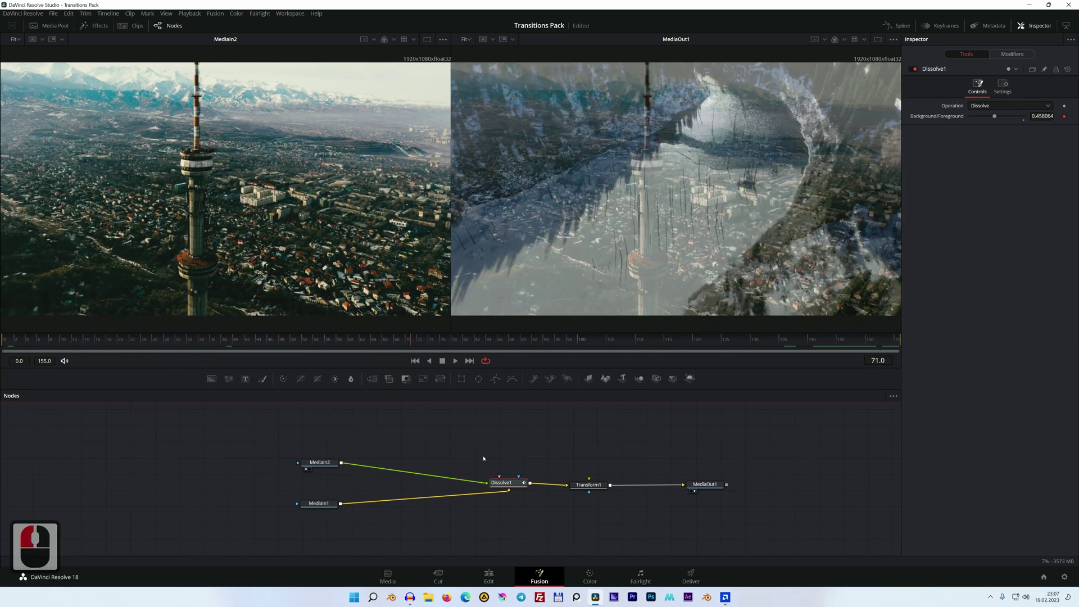
left_click(452, 340)
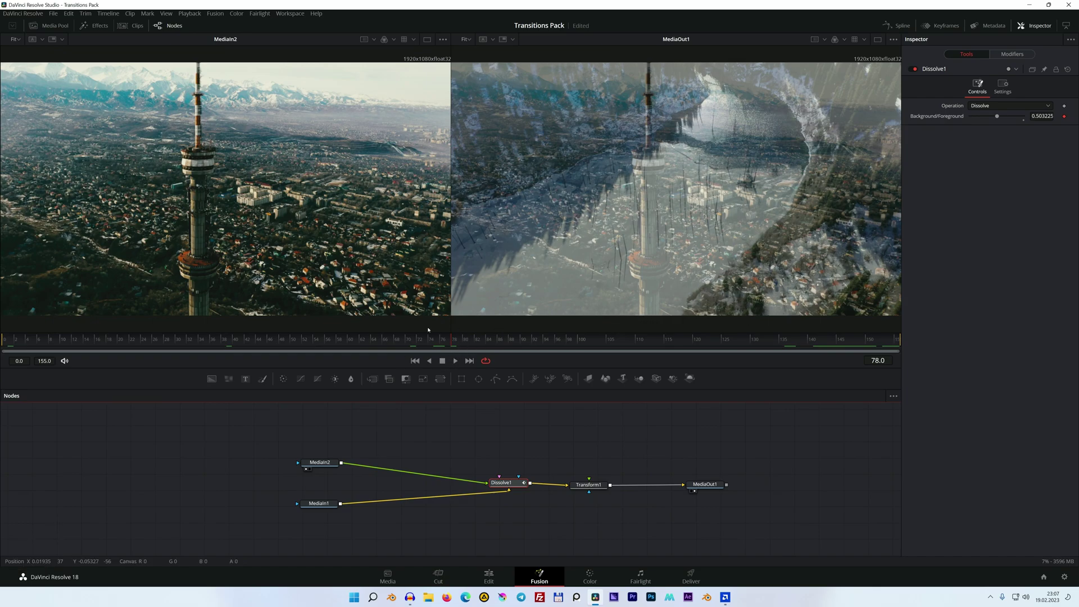
Change the curve type of Dissolve1's Anim Curves modifier to Custom.
left_click(1014, 56)
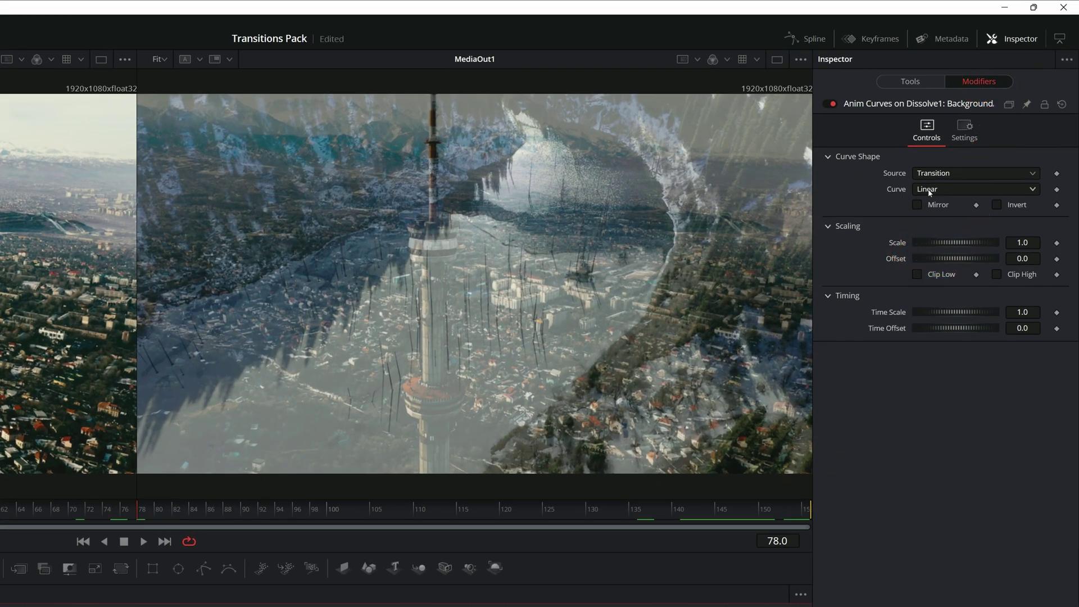
left_click(975, 187)
left_click(958, 234)
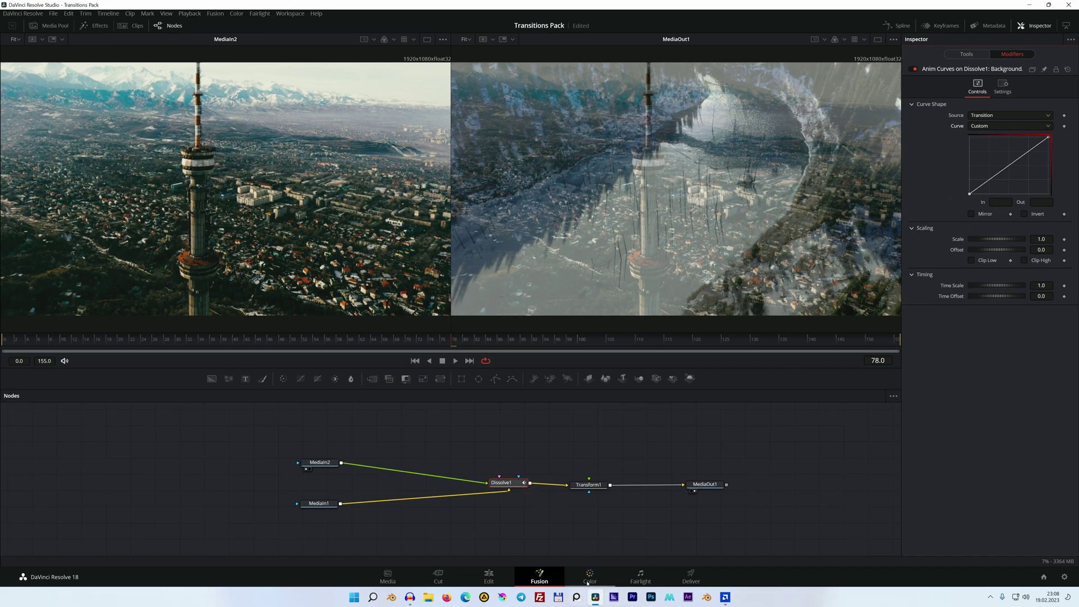
Return to the Edit page by way of the Color page and reopen the Cross Dissolve in the Fusion page.
left_click(591, 576)
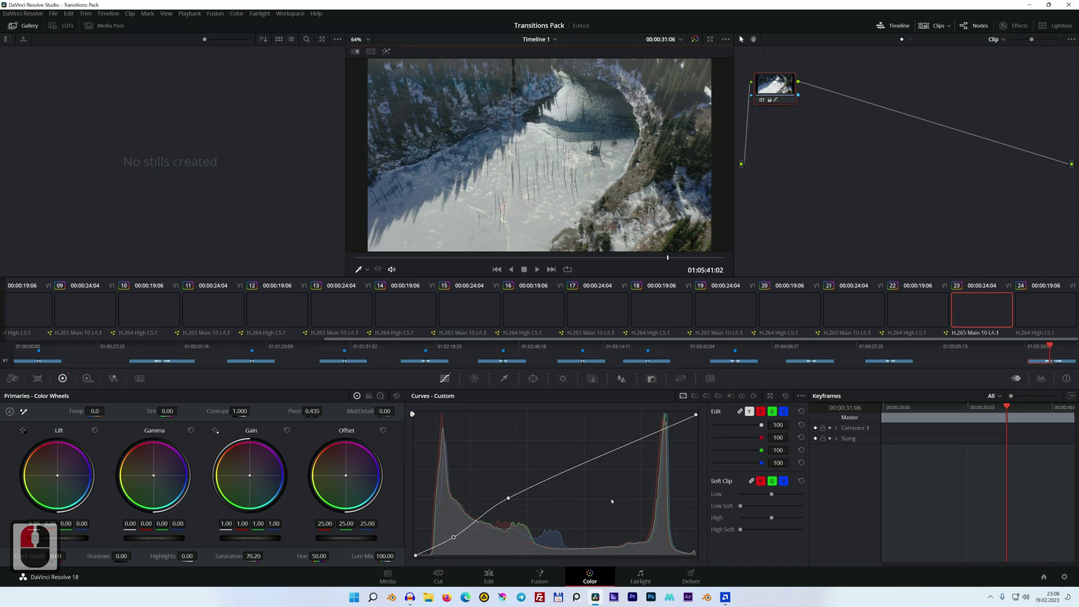
left_click(489, 577)
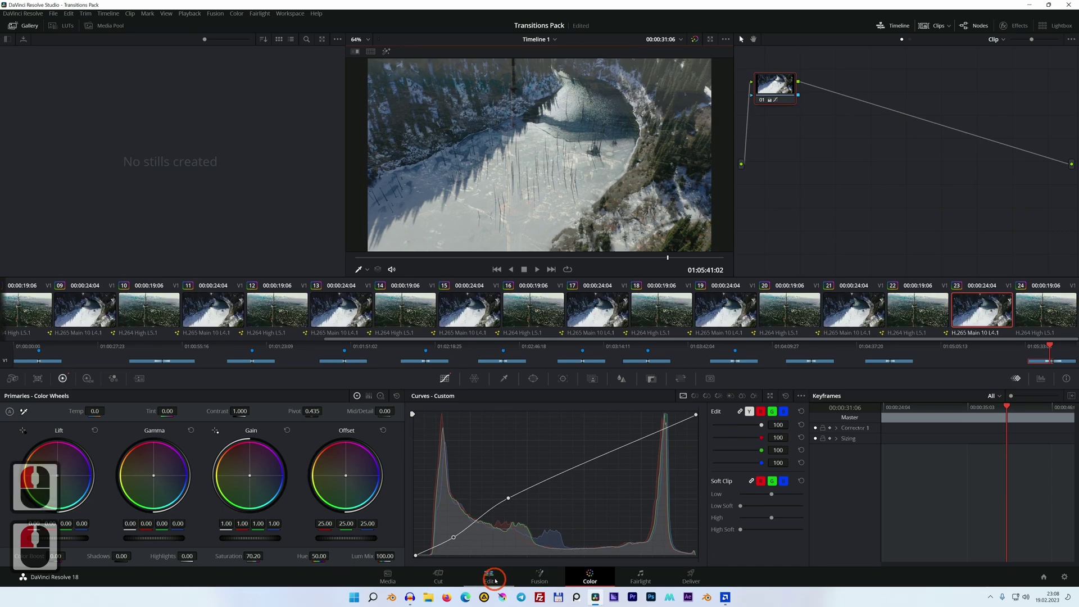
right_click(474, 381)
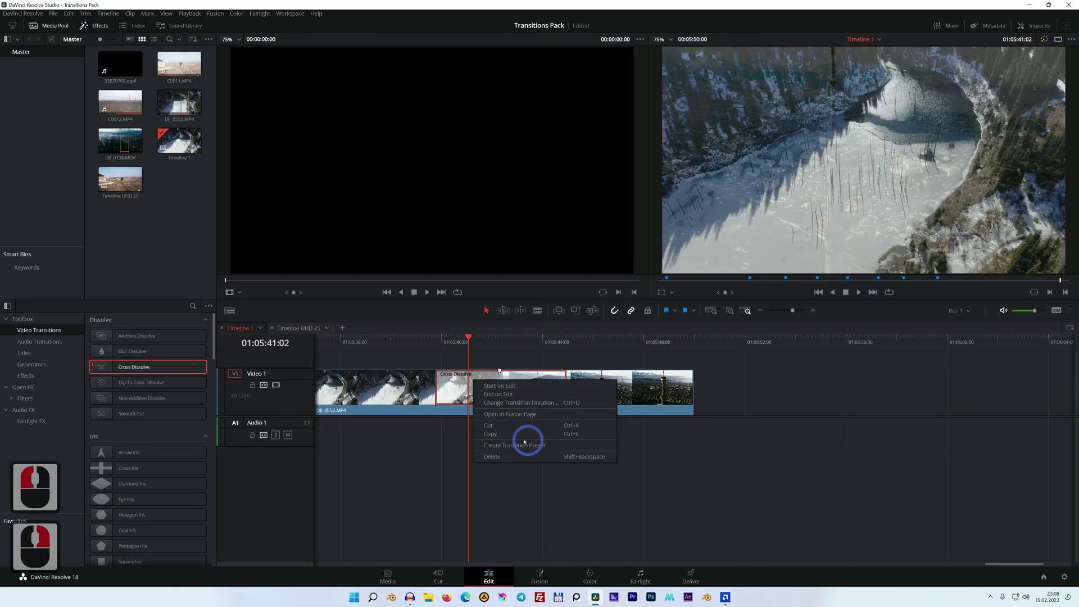
left_click(510, 414)
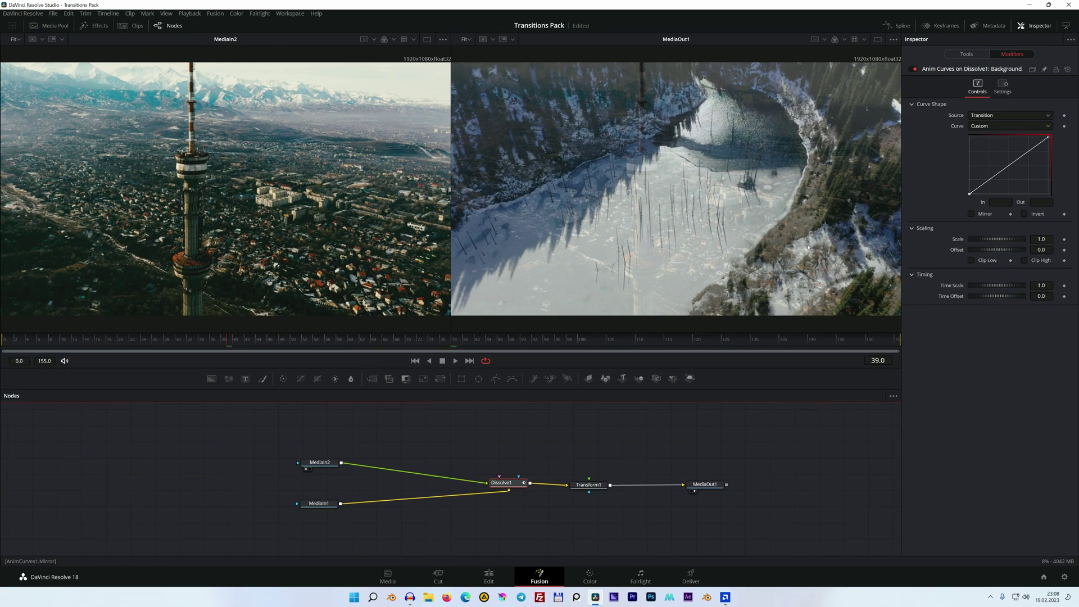
View the transition at frames 1 and 155 to relate them to the two ends of the custom curve.
left_click(10, 343)
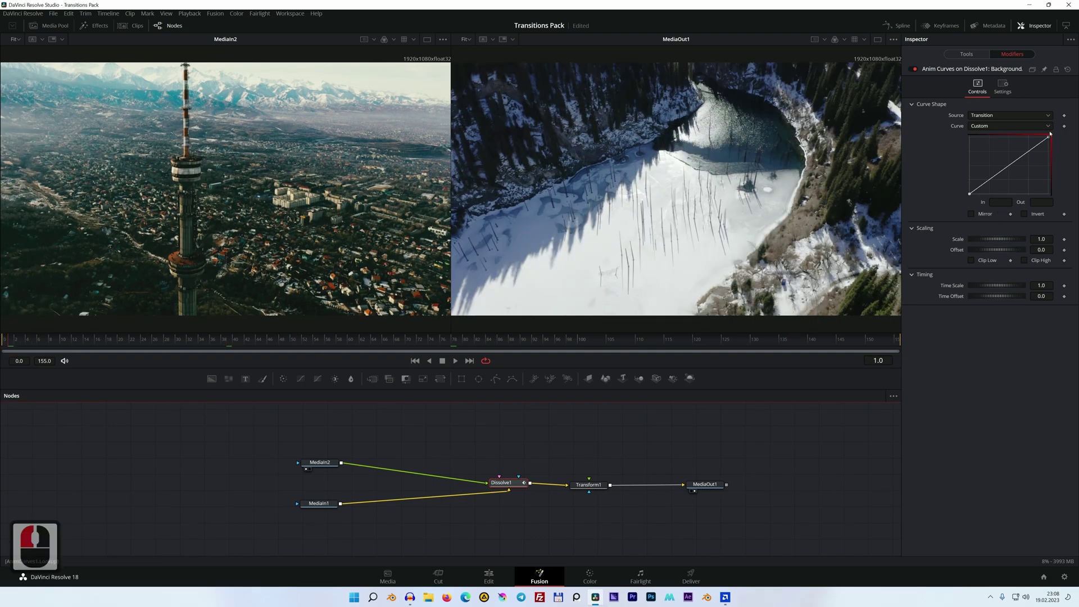
left_click(896, 341)
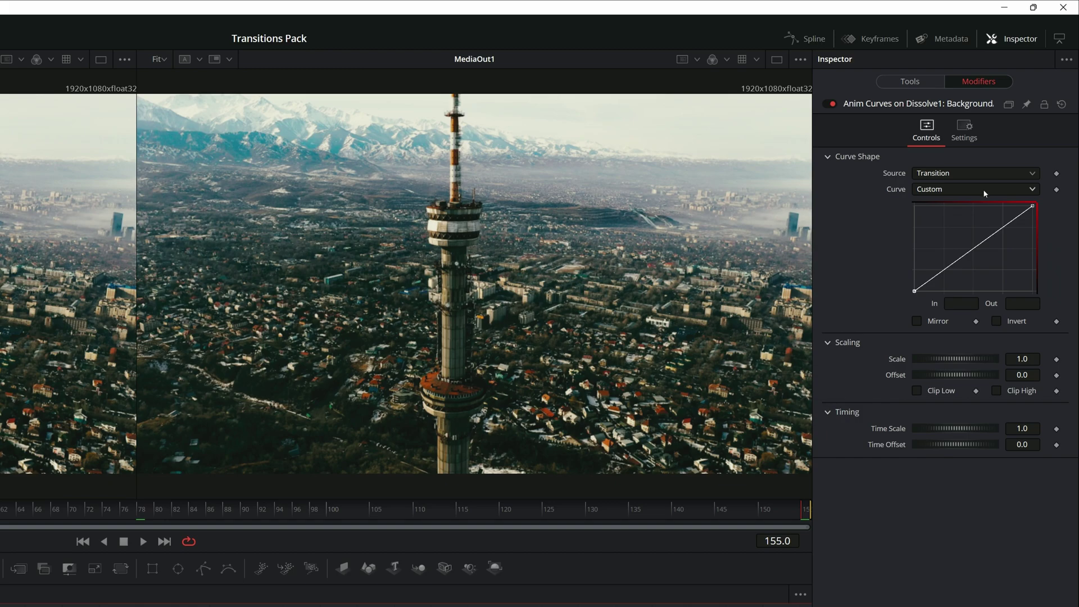
Set the custom curve's start point In to 0.4 and its end point In to 0.6, and scrub through the transition.
left_click(915, 291)
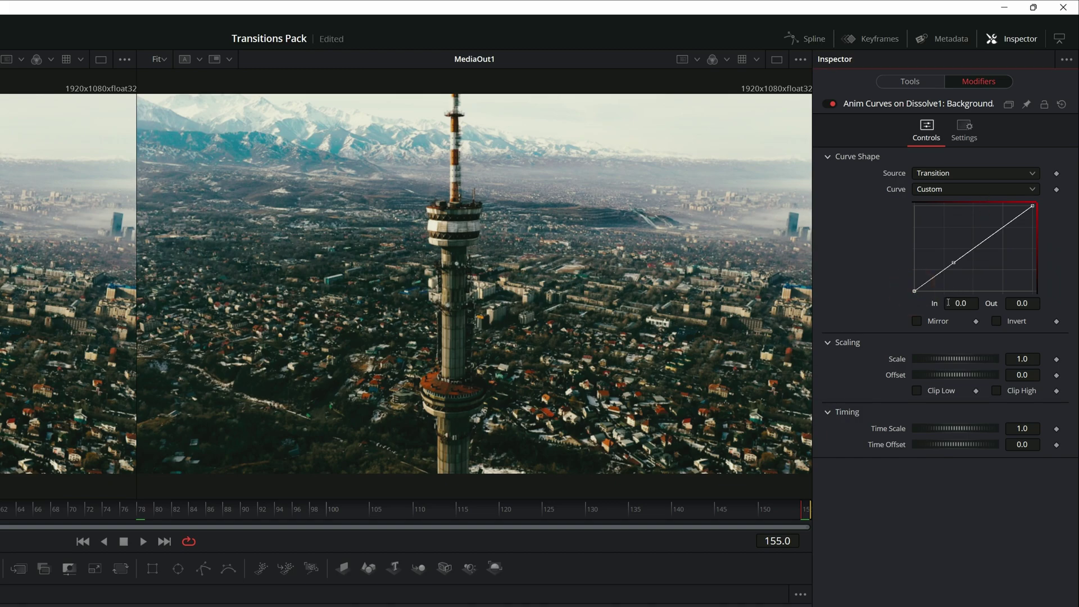
left_click_drag(954, 302, 981, 302)
type("0.4")
key("Tab")
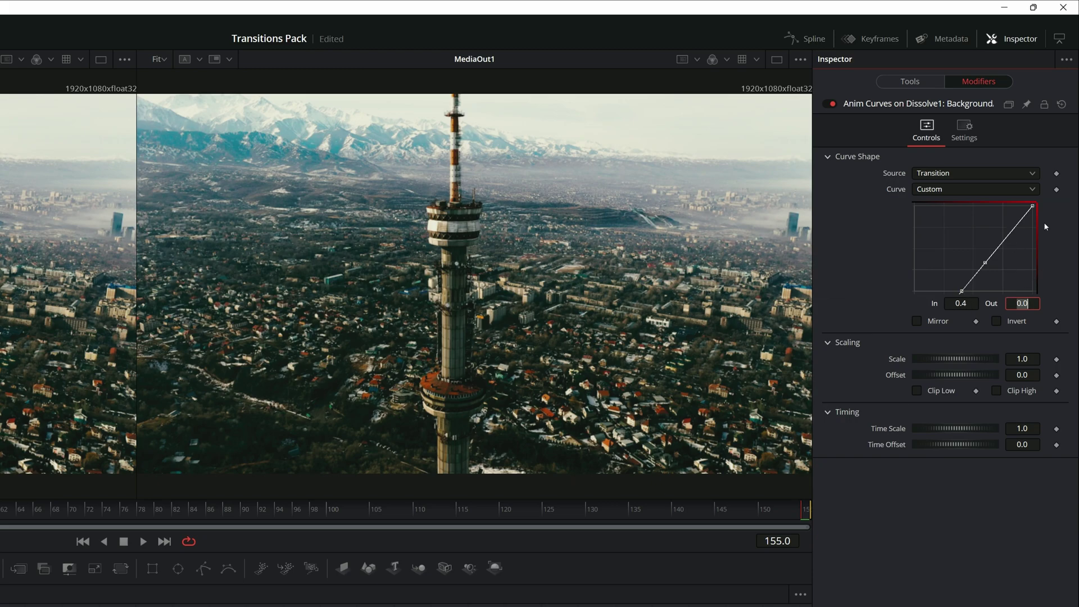
left_click(1034, 207)
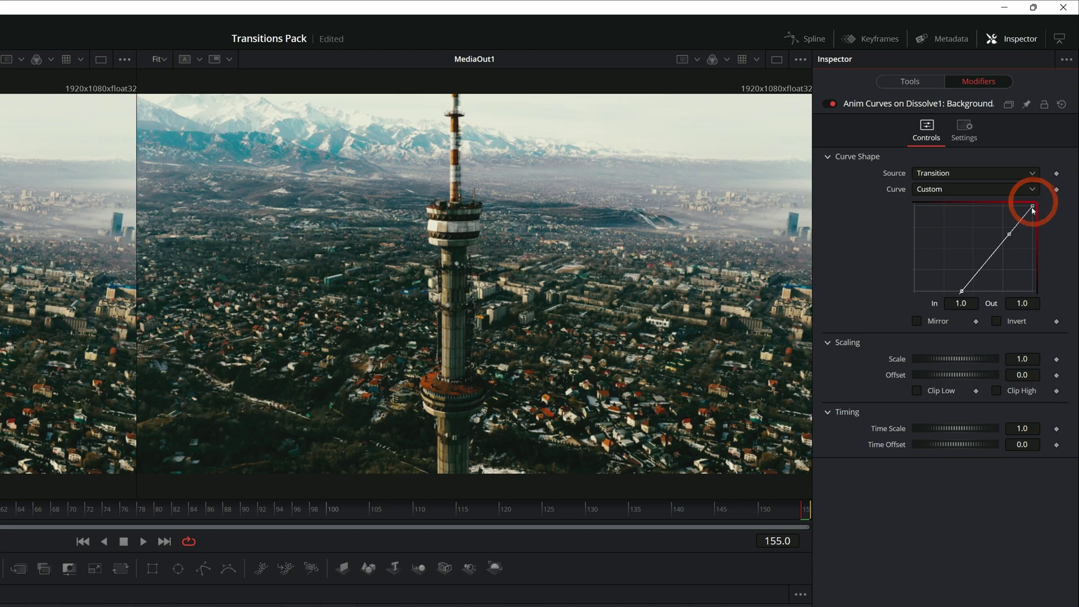
left_click(967, 305)
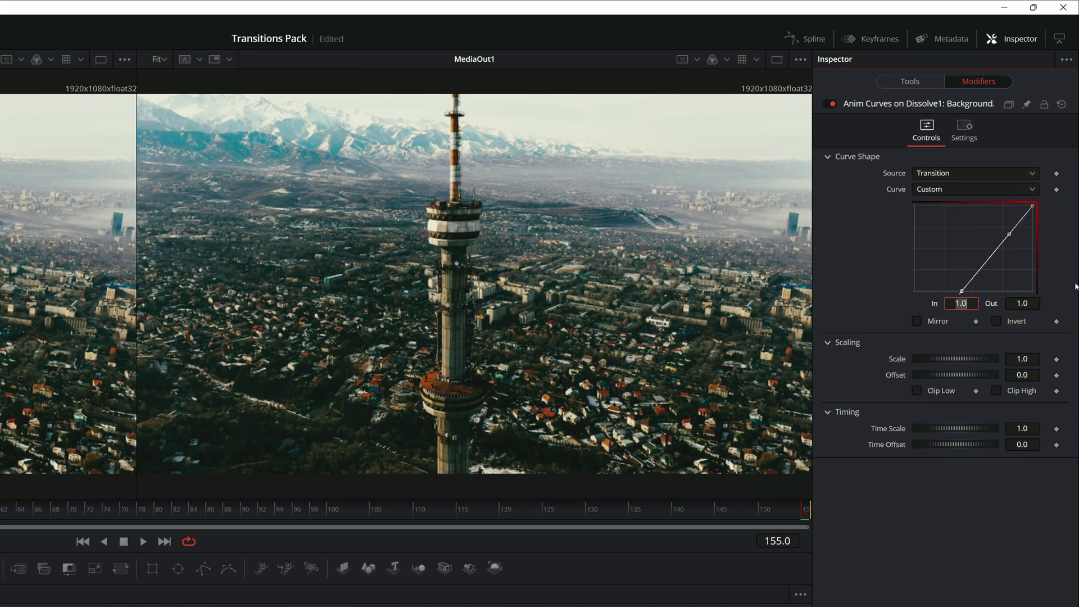
type("0.6")
key("Tab")
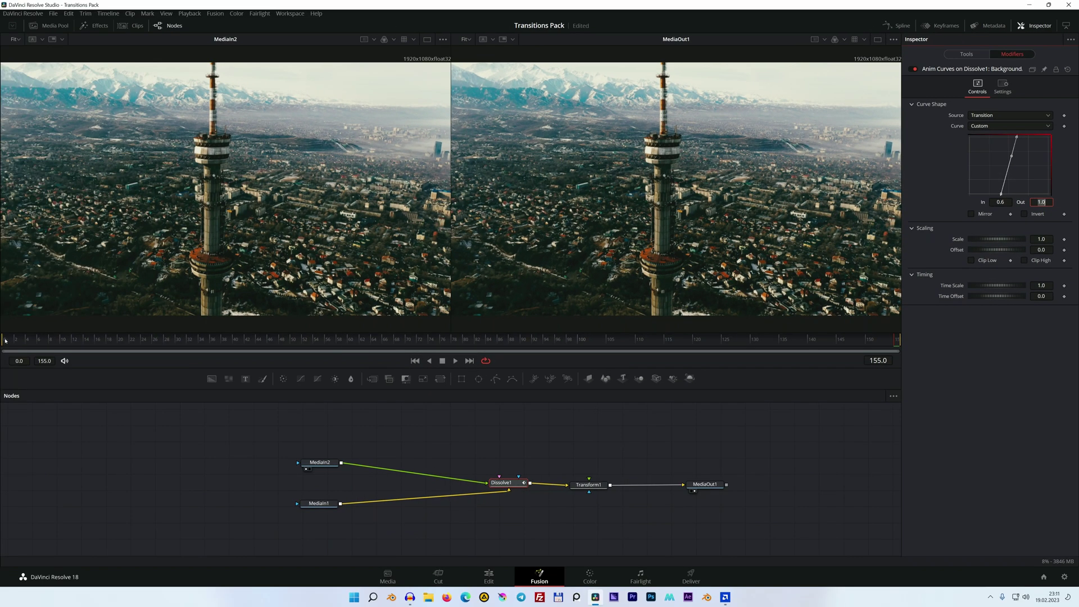
left_click_drag(10, 339, 785, 344)
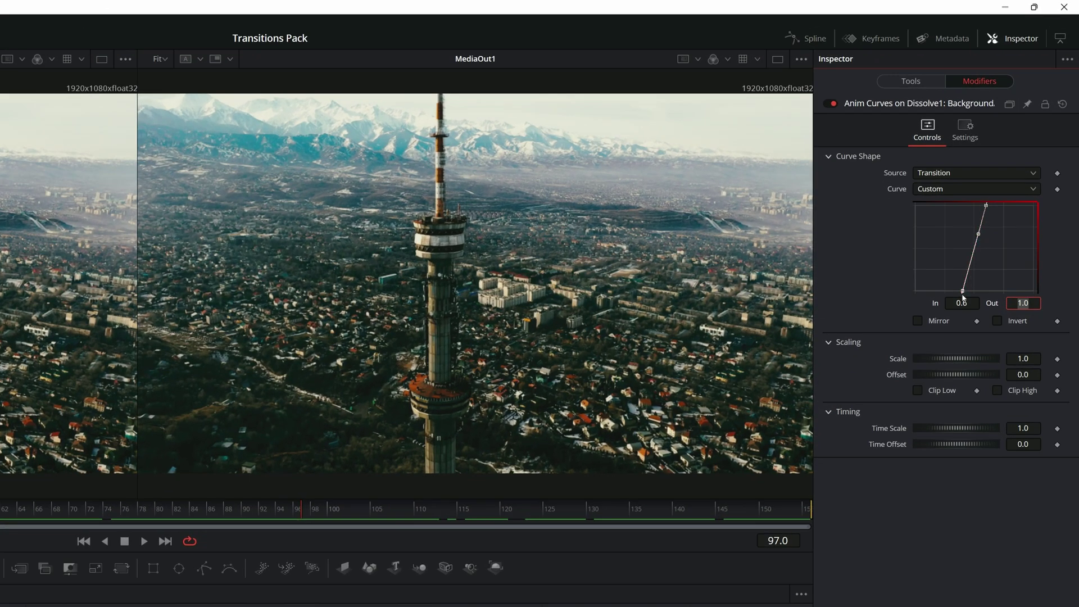
Level the handles of both custom curve points to form a smooth S-shaped ease, and scrub through the dissolve.
left_click(962, 291)
left_click_drag(970, 264, 972, 293)
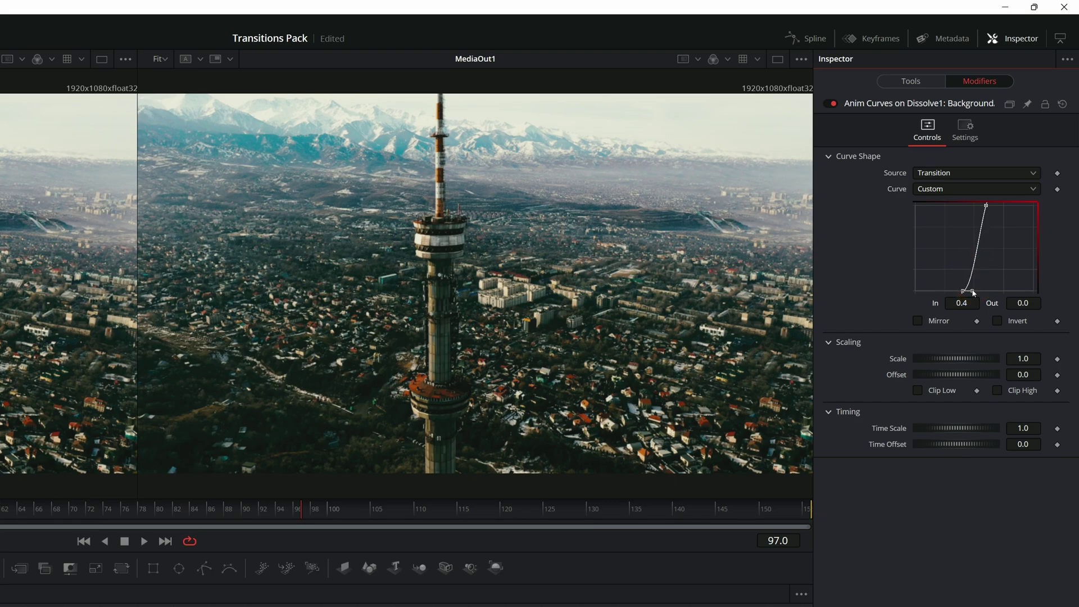
mouse_move(985, 206)
left_mouse_down()
mouse_move(978, 246)
mouse_move(976, 204)
left_mouse_up()
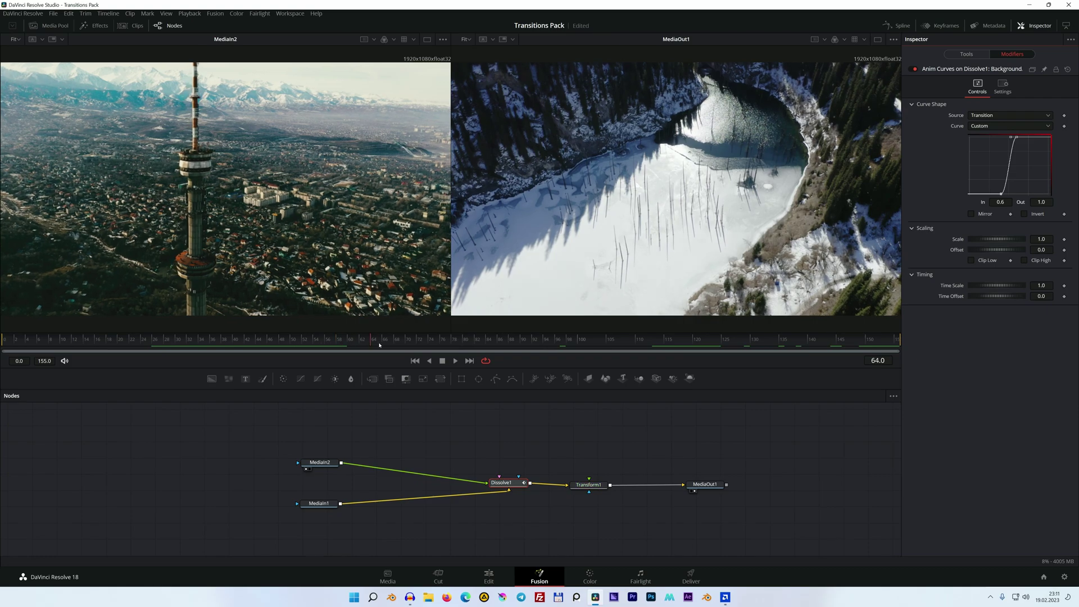
left_click_drag(442, 345, 407, 344)
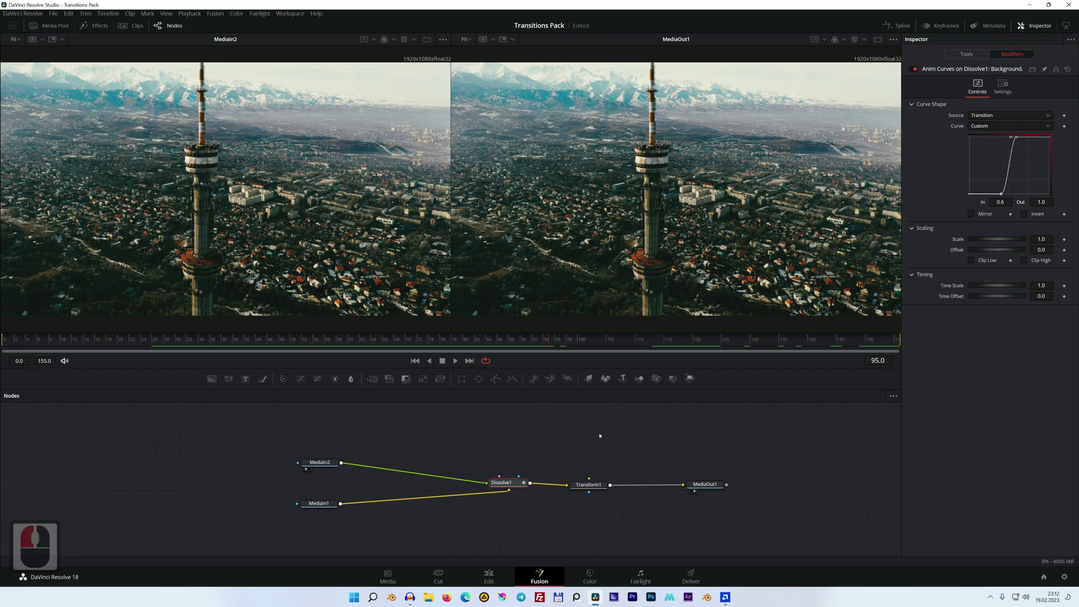
Move MediaOut1 farther away from Transform1 in the node graph and show Transform1's controls.
left_click_drag(588, 484, 591, 481)
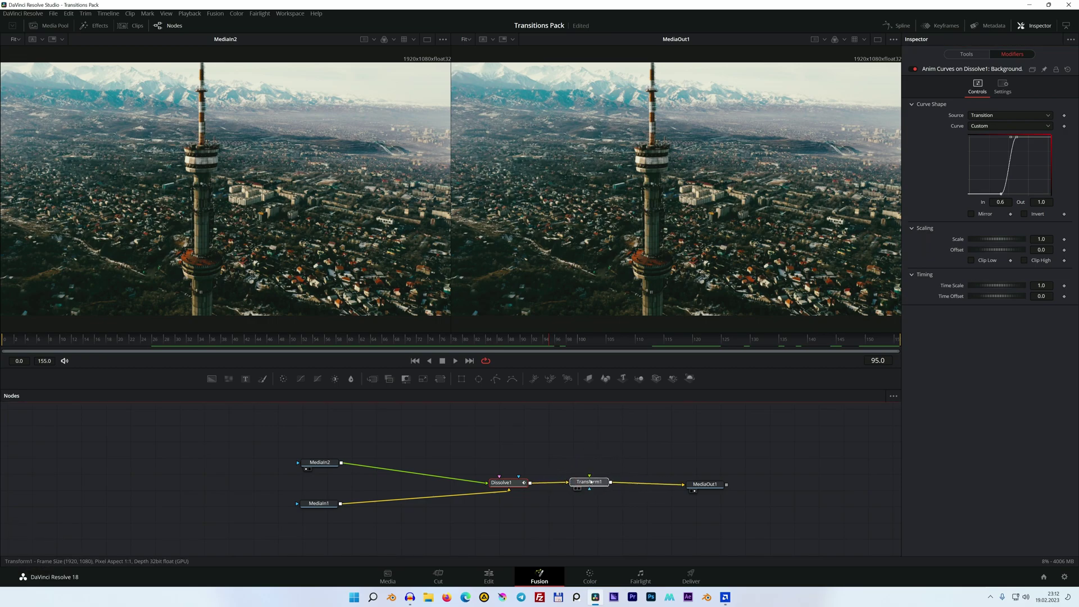
left_click_drag(701, 488, 759, 486)
left_click_drag(592, 485, 597, 483)
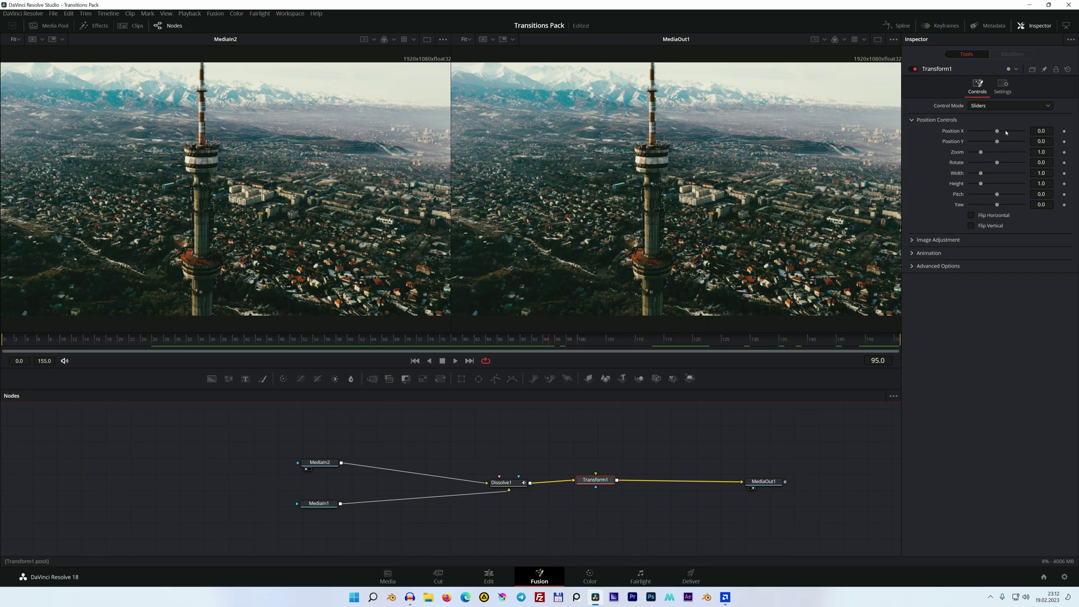
Try Transform1's Position X at 0.079 and 0.452, resetting it to its default after each test.
mouse_move(997, 132)
left_mouse_down()
mouse_move(1041, 132)
mouse_move(960, 133)
mouse_move(1000, 132)
left_mouse_up()
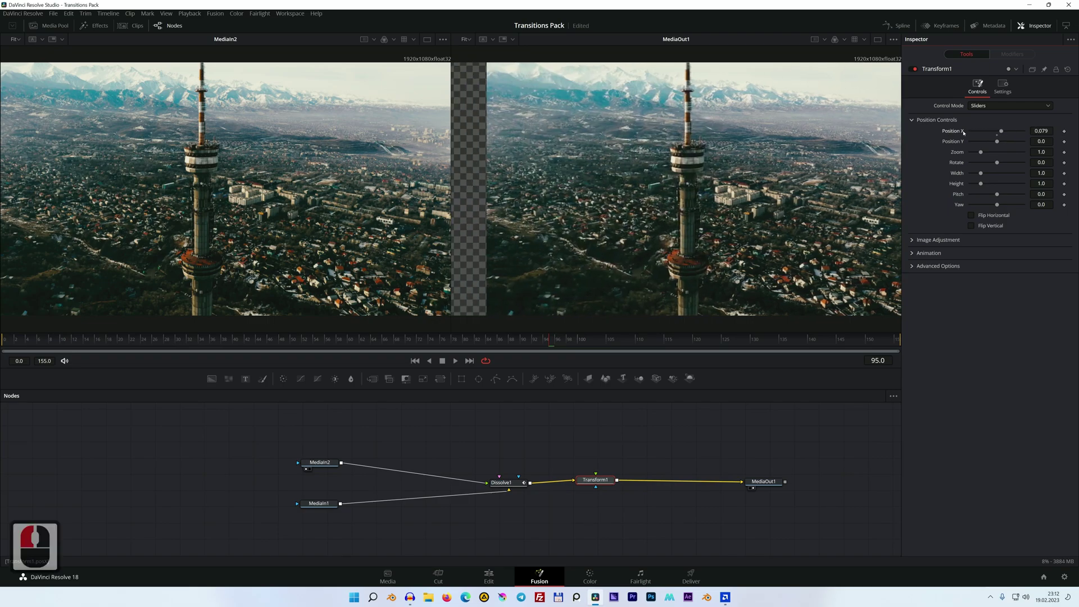
double_click(963, 131)
left_click_drag(997, 132, 1021, 132)
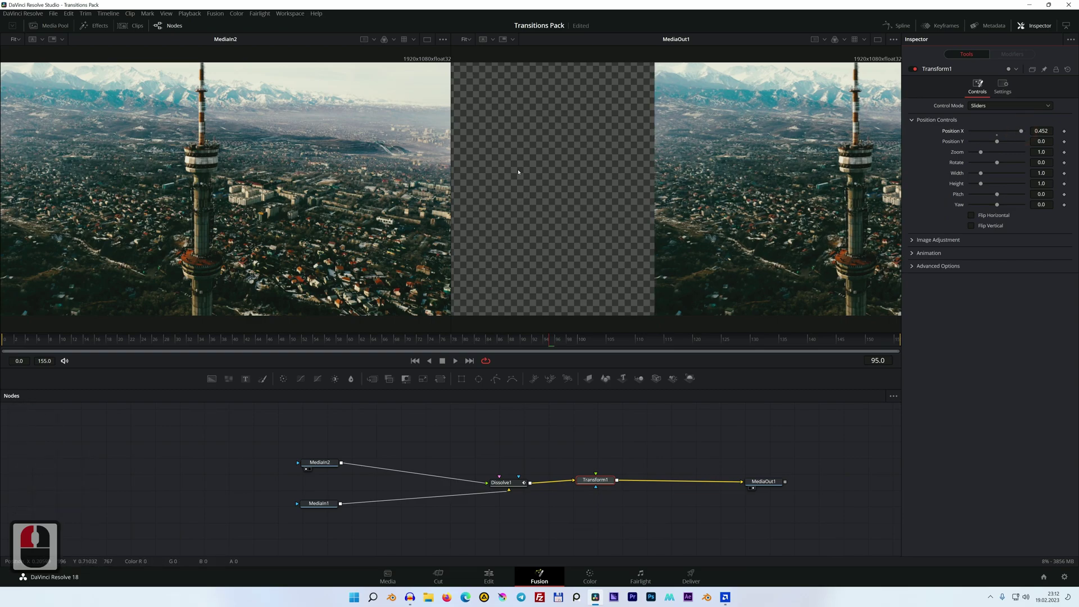
double_click(954, 131)
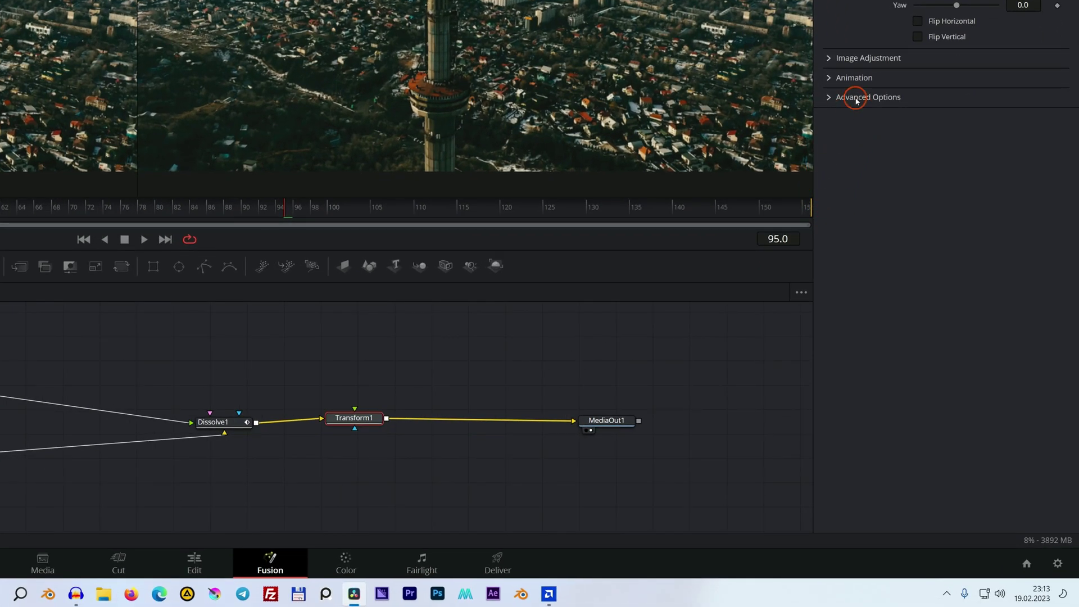
Shift Transform1's Position X to 0.365 to expose the frame edge, and set its Edge Behaviour to Wrap-Around.
left_click(855, 99)
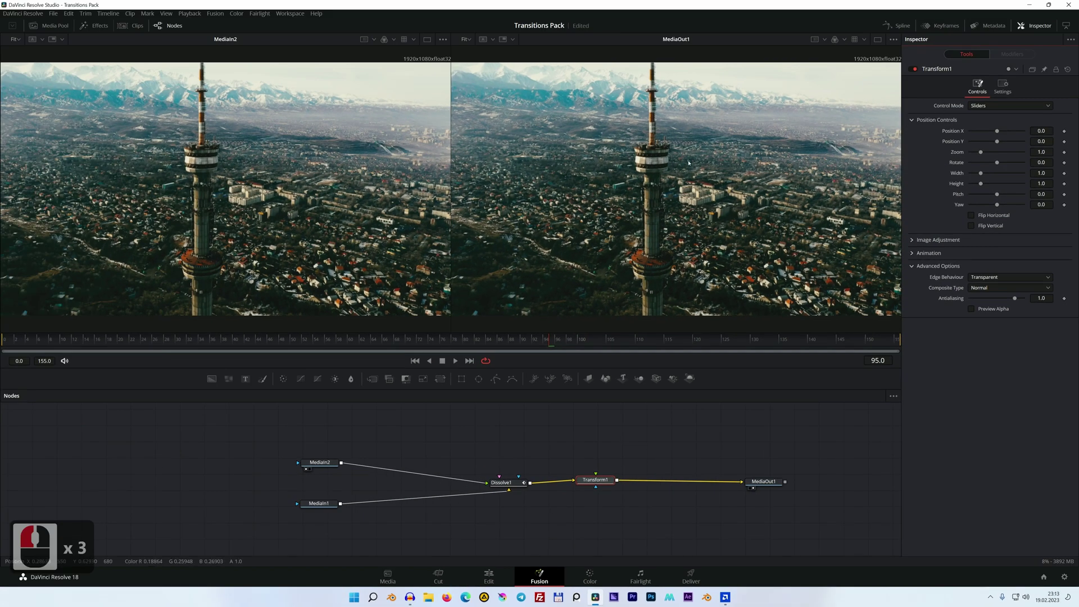
left_click_drag(998, 132, 1016, 131)
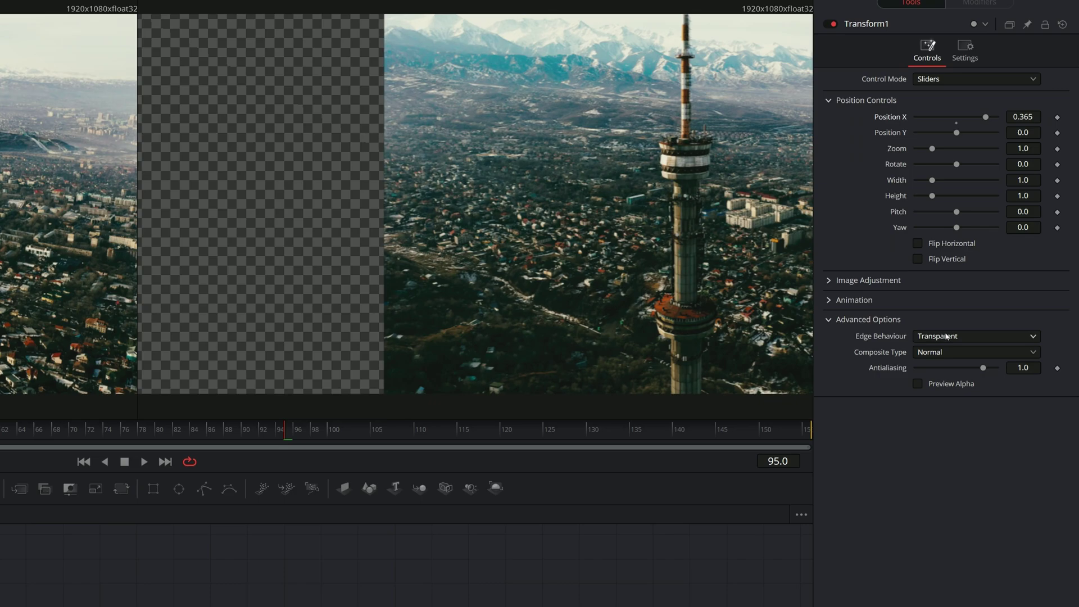
left_click(947, 336)
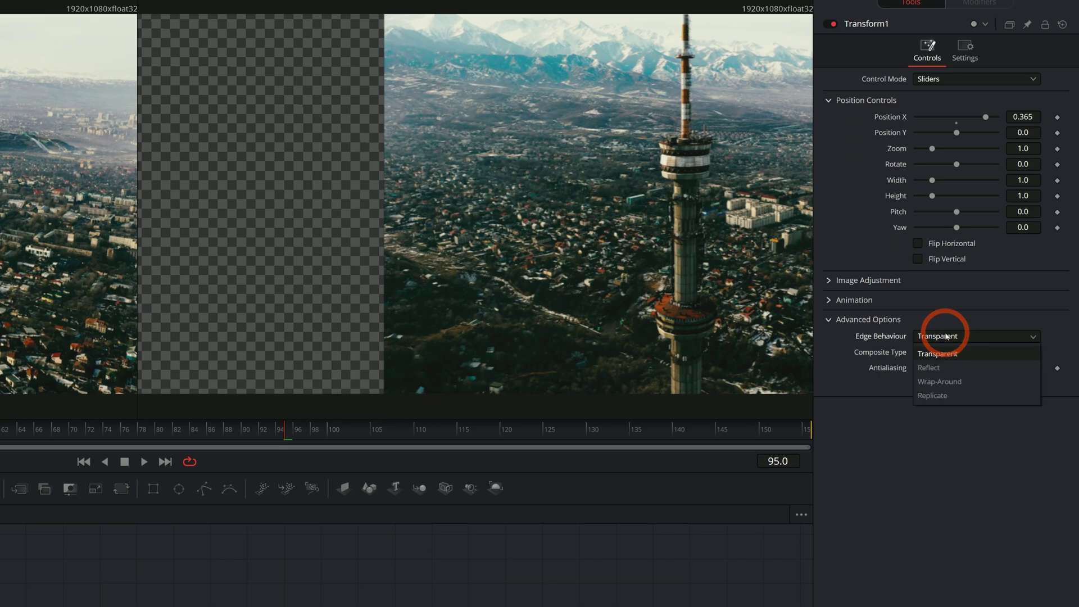
left_click(943, 382)
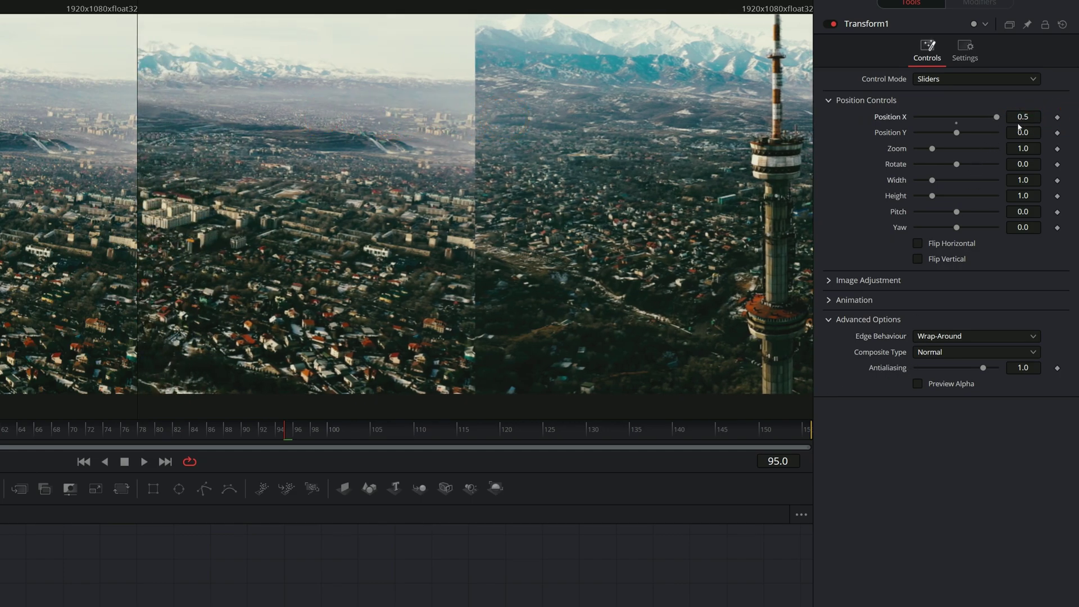
Try Transform1's Position X at 1.0 to test a full wrap-around, and return it to 0.
left_click(1022, 117)
type("1")
key("Tab")
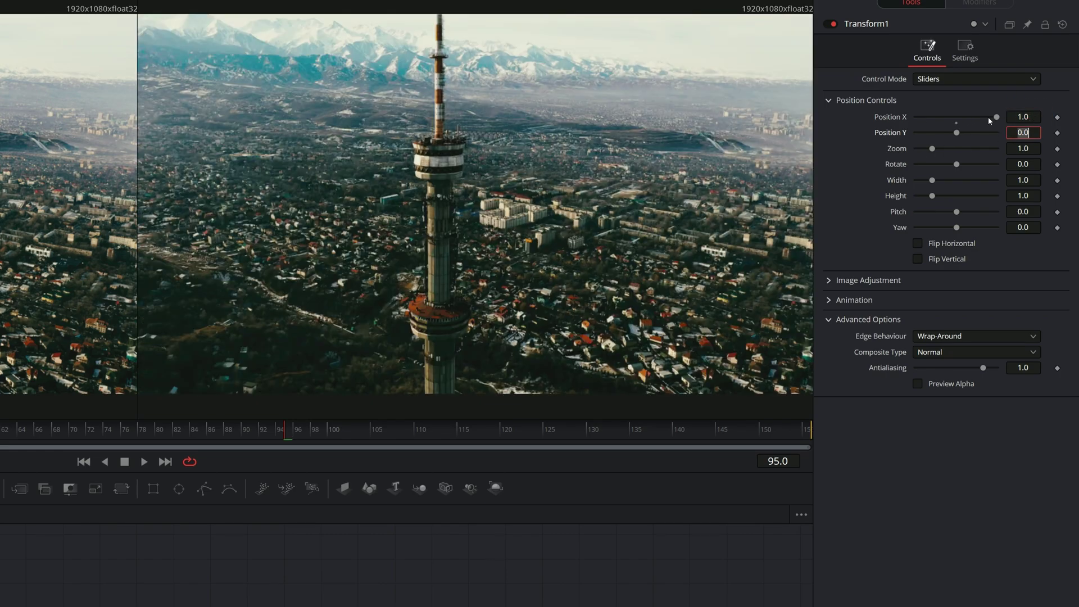
mouse_move(999, 117)
left_mouse_down()
mouse_move(986, 114)
mouse_move(1009, 116)
left_mouse_up()
left_click(1018, 116)
type("0")
key("Tab")
left_click(963, 536)
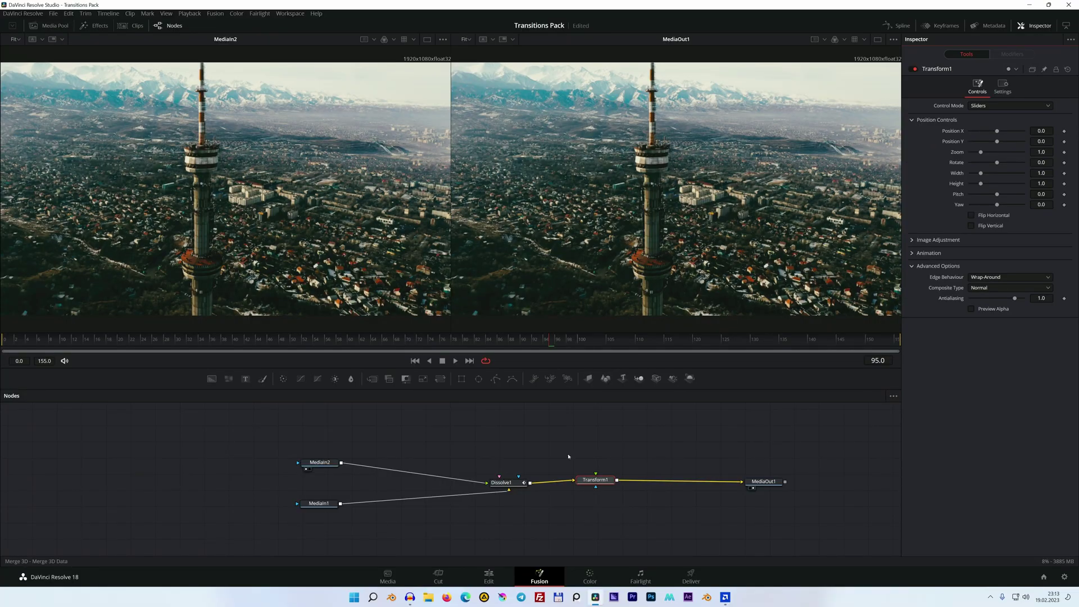
Modify Transform1's Position X with Anim Curves, show the modifier's controls, and scrub through the whole transition.
right_click(1064, 133)
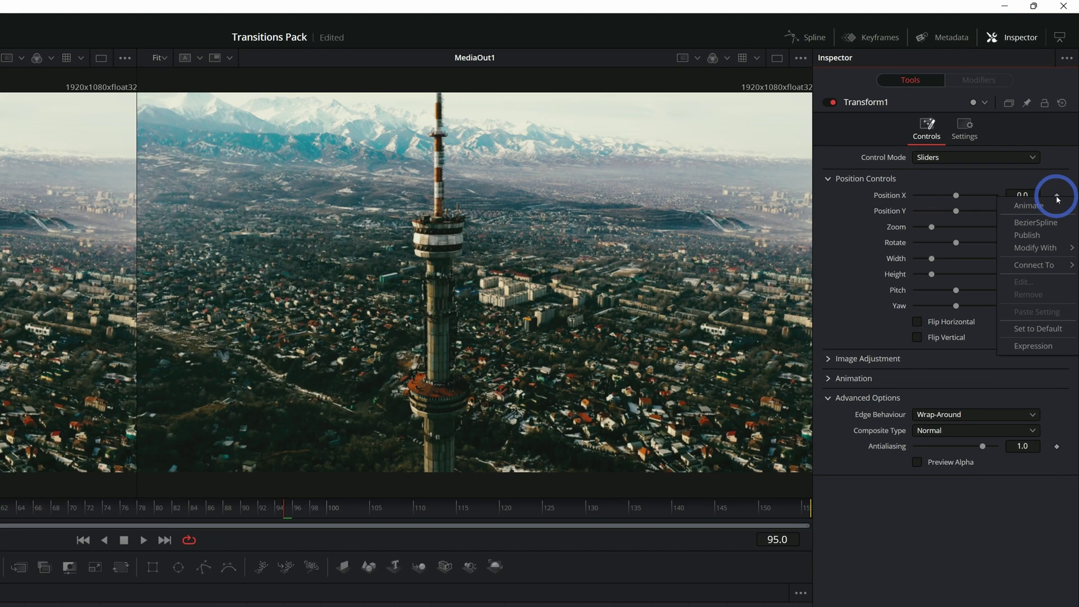
mouse_move(1055, 166)
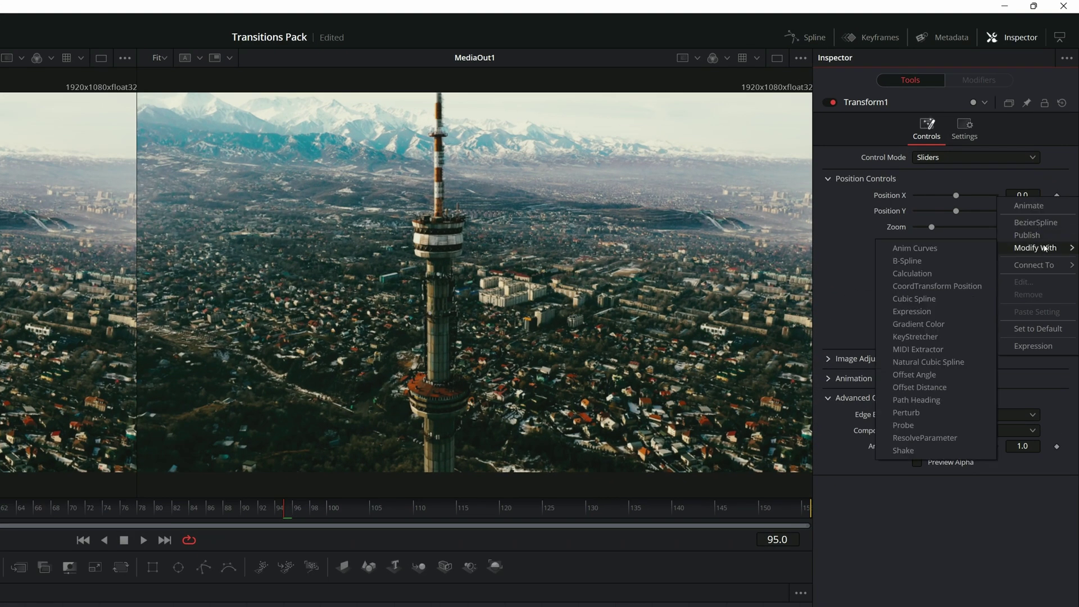
left_click(915, 248)
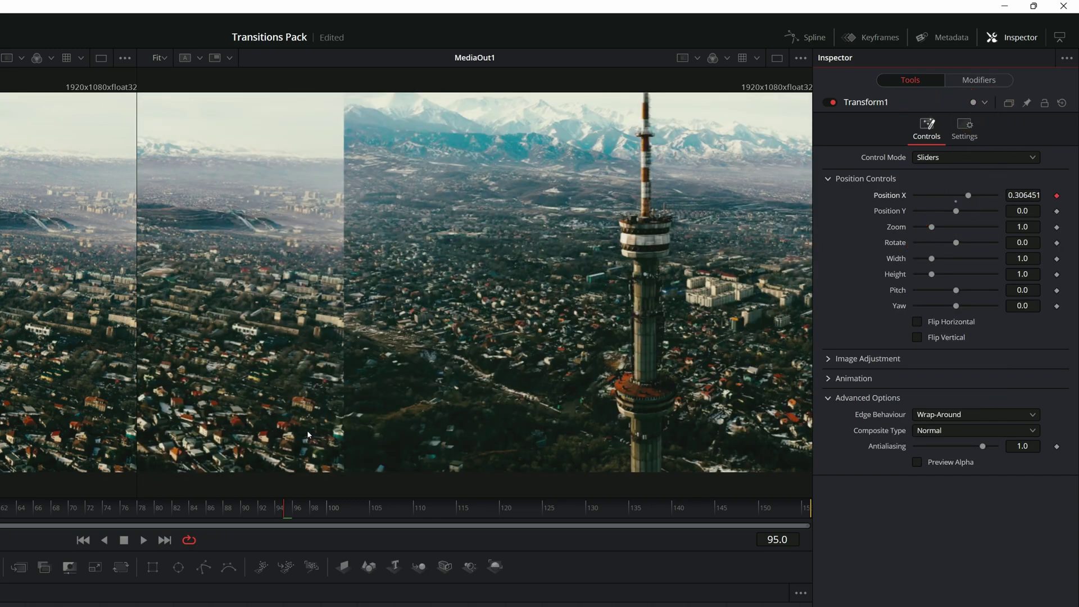
left_click(977, 81)
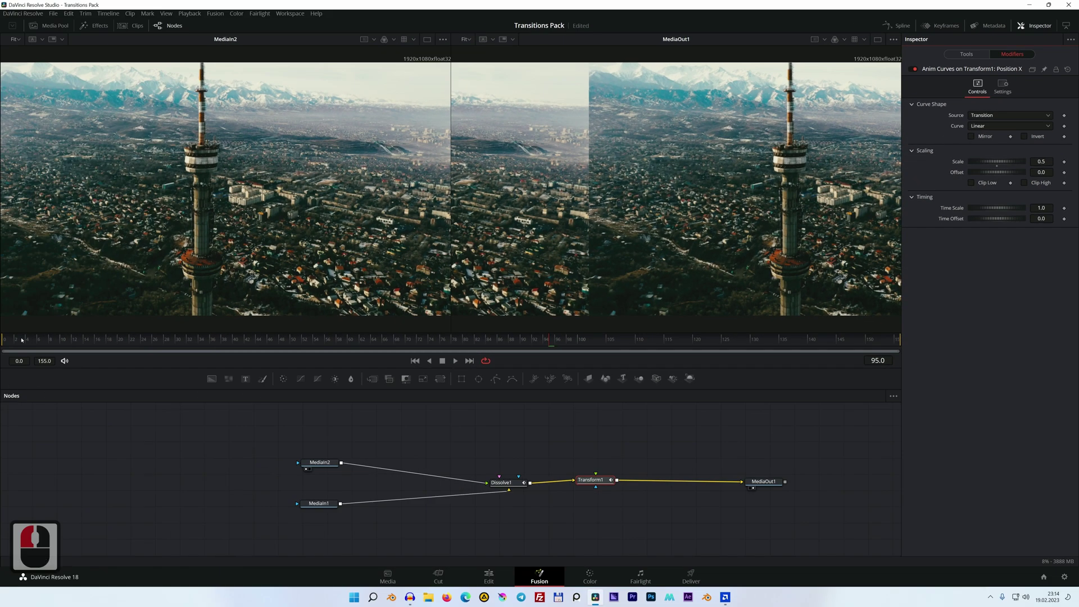
left_click_drag(22, 339, 906, 340)
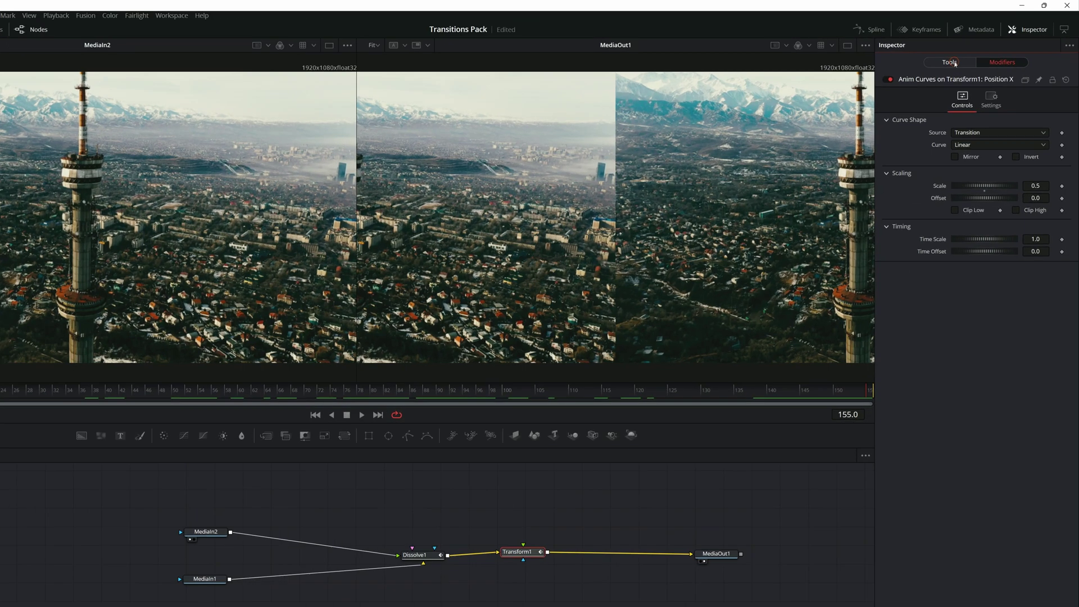
Check Transform1's Position X on the last frame, set the Anim Curves Scale to 1.0, and scrub through the transition.
left_click(966, 54)
left_click(1010, 131)
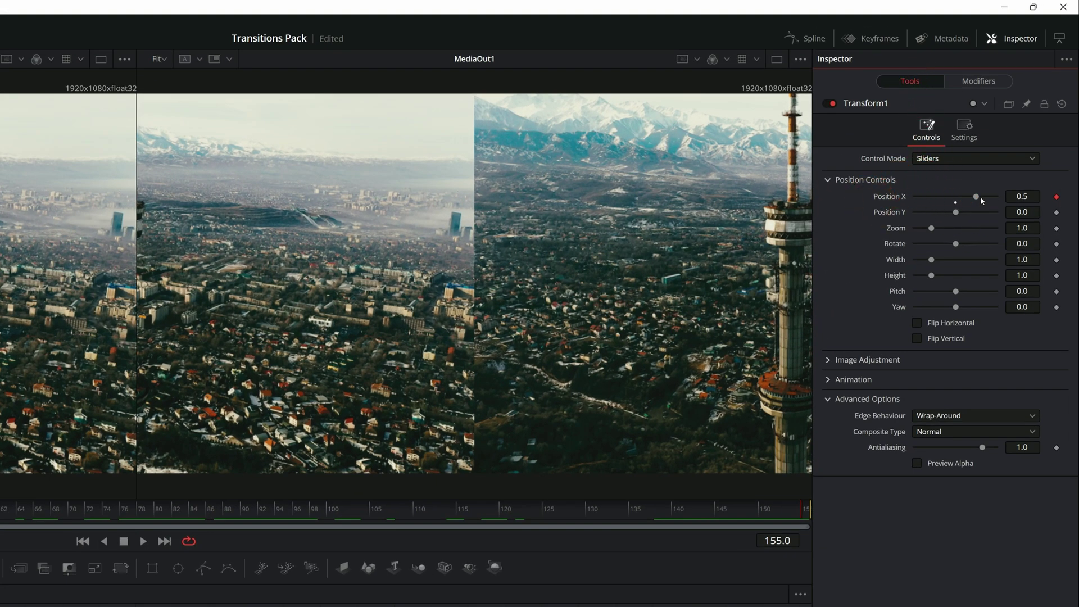
left_click(986, 82)
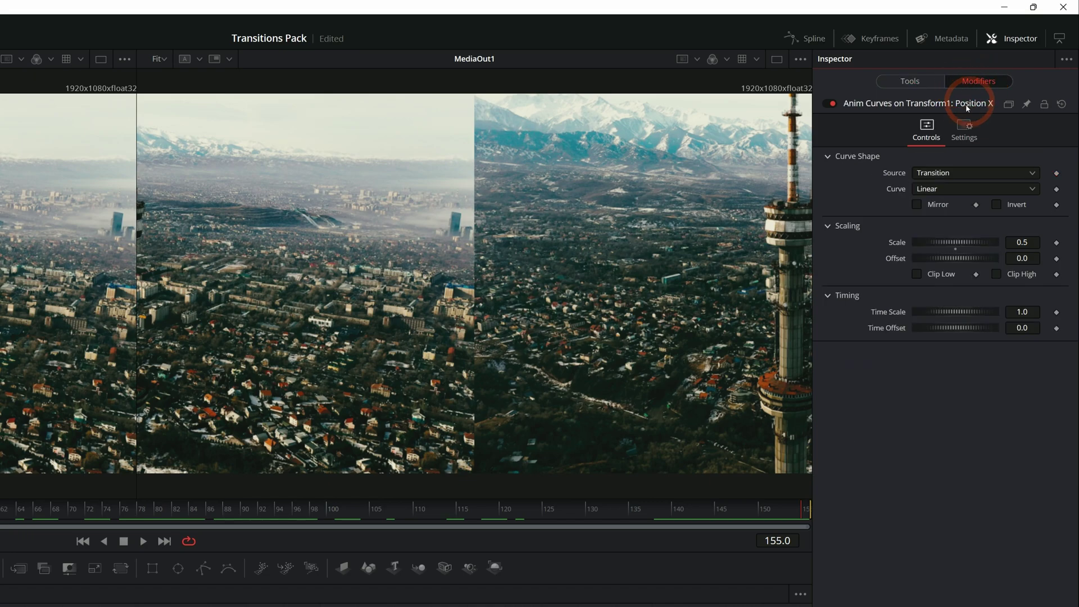
left_click(1019, 242)
type("1")
key("Tab")
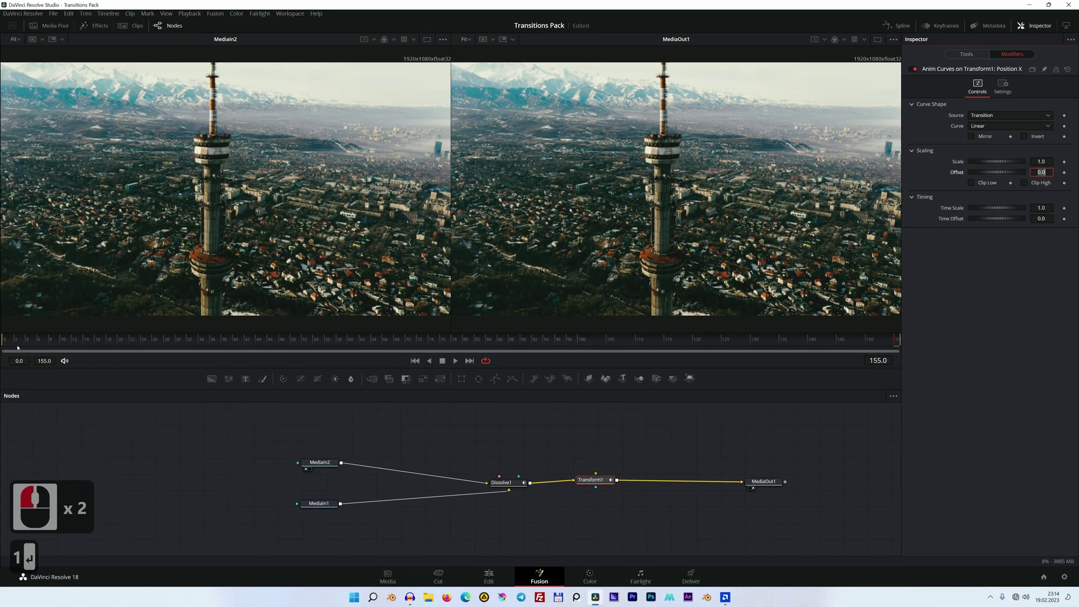
left_click(10, 339)
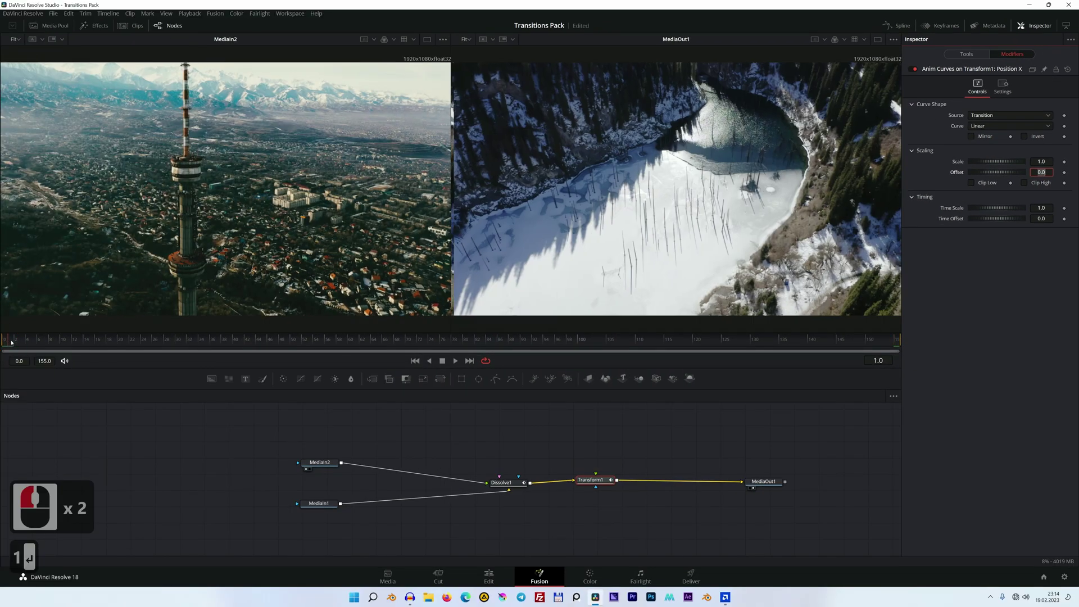
left_click_drag(15, 342, 897, 342)
left_click_drag(26, 342, 914, 340)
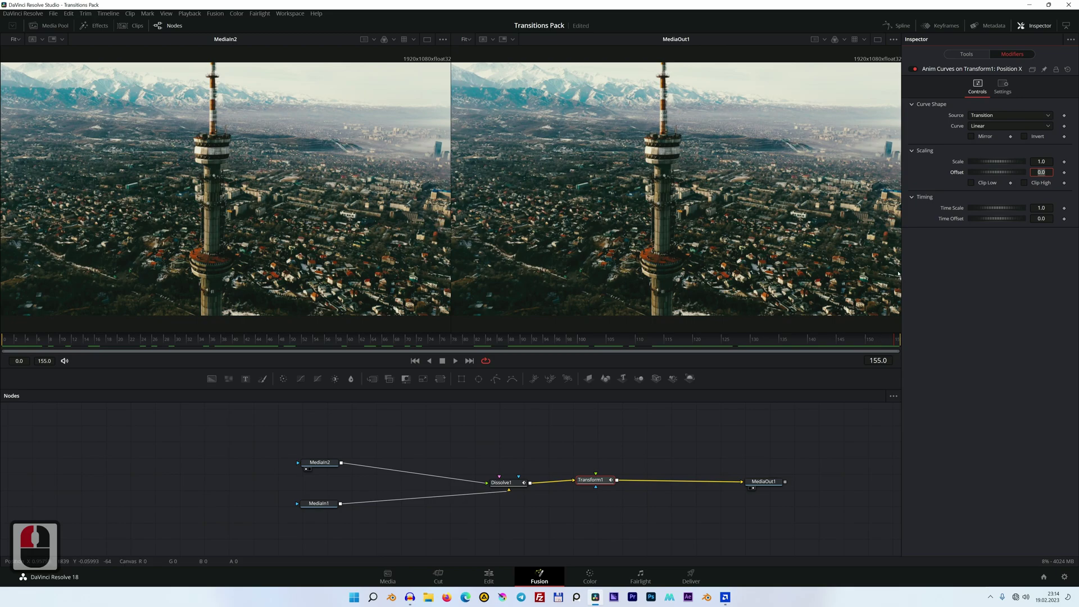
Set the Scale of the Position X Anim Curves to 4.0 and play back the transition.
double_click(1040, 162)
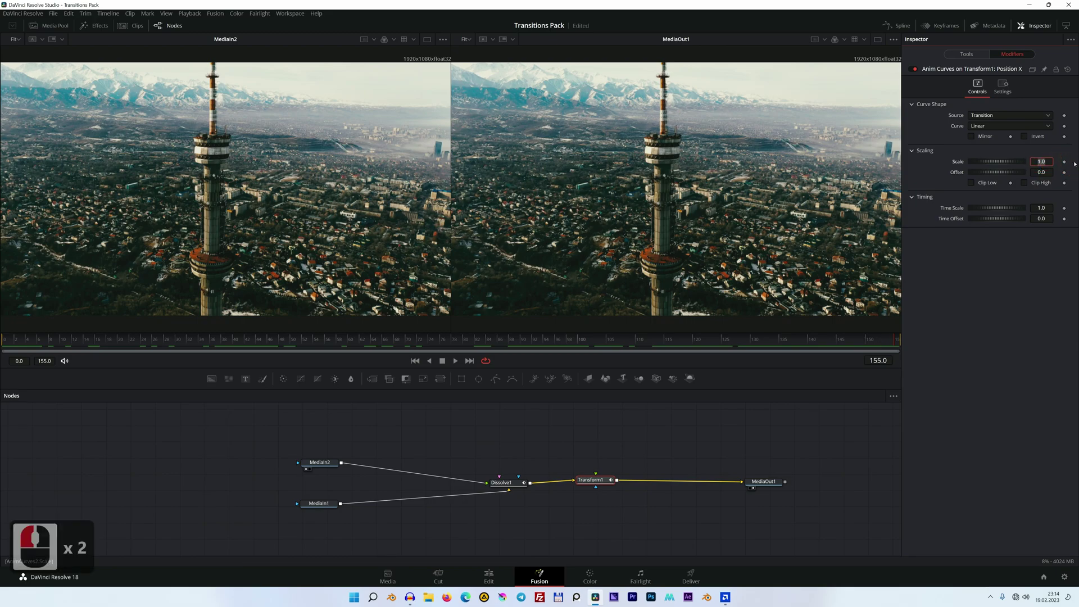
type("4")
key("Tab")
left_click(455, 361)
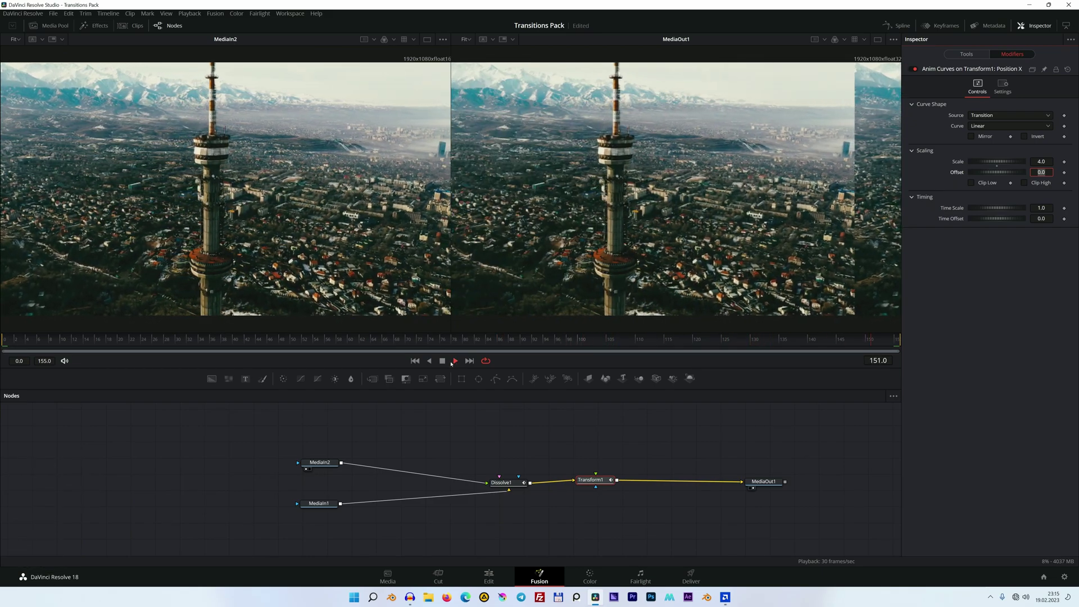
left_click(442, 360)
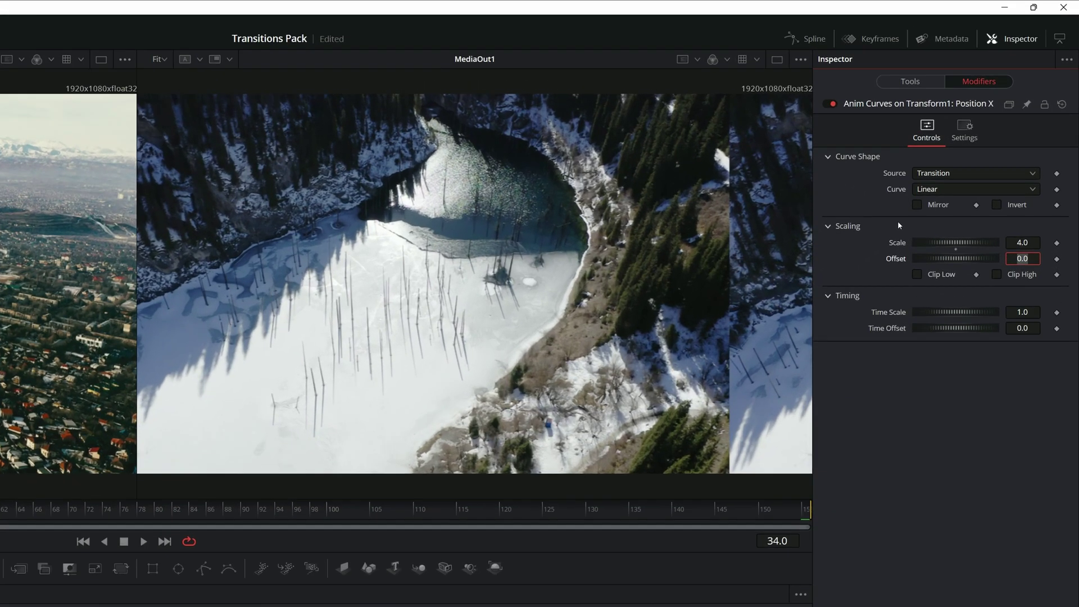
Set the Position X curve to Easing with Cubic for both In and Out, and play the transition from the start.
left_click(935, 190)
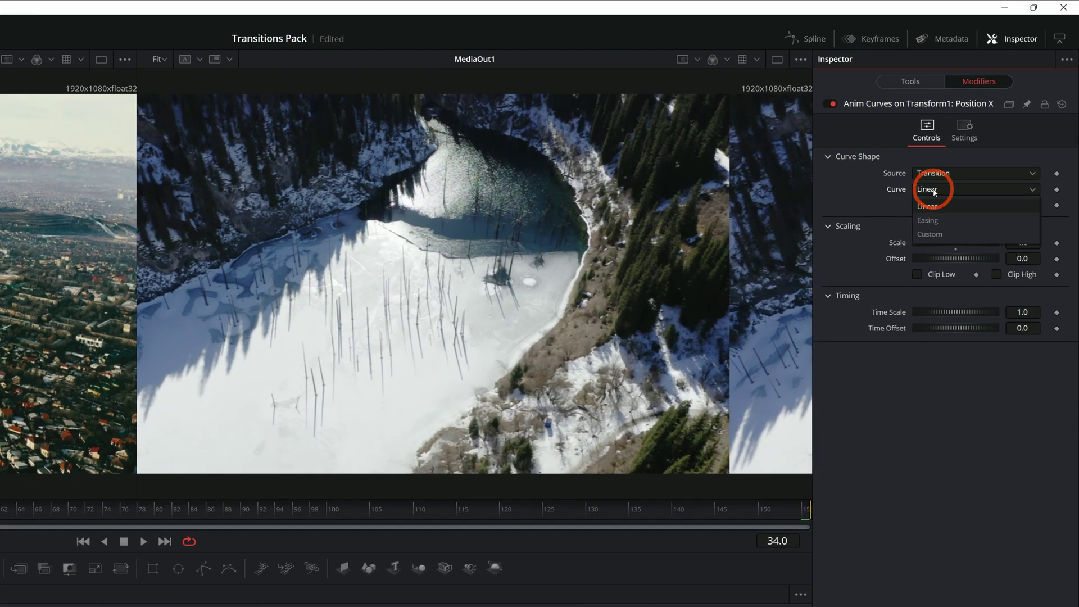
left_click(935, 221)
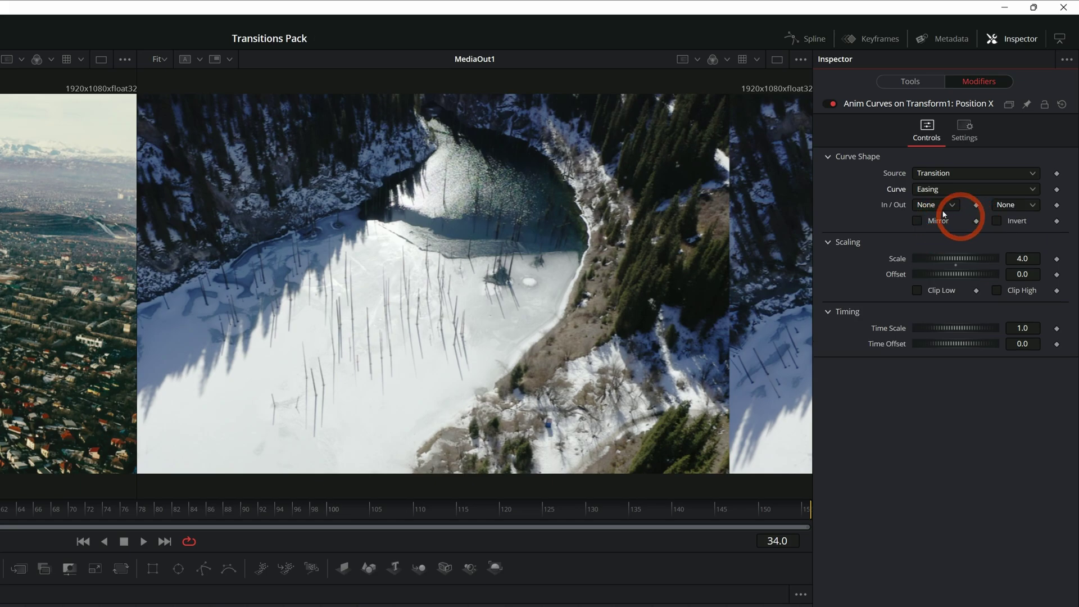
left_click(952, 205)
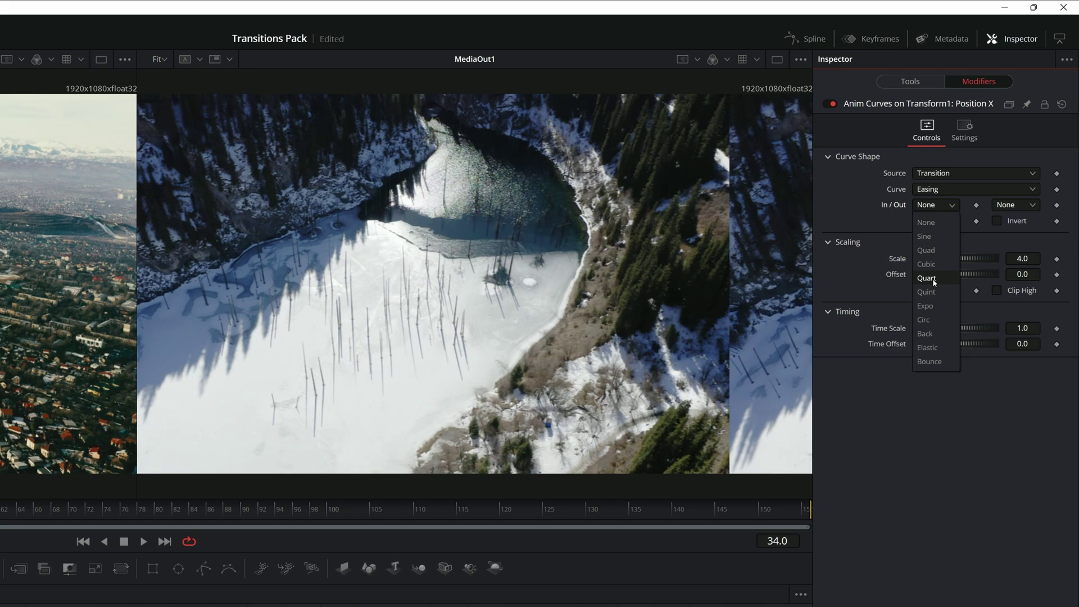
left_click(931, 264)
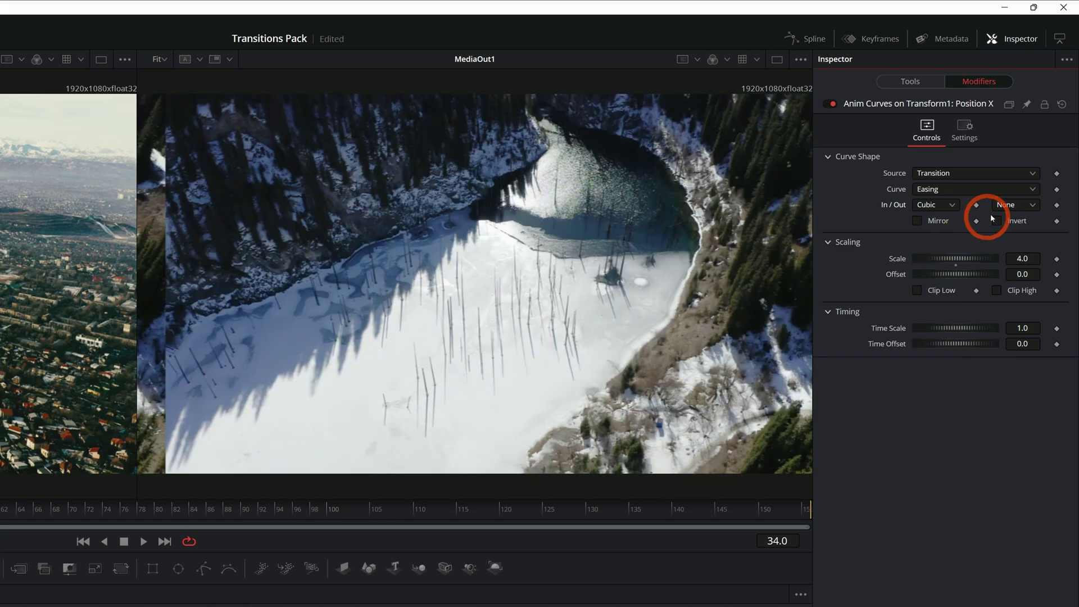
left_click(1008, 206)
left_click(1009, 266)
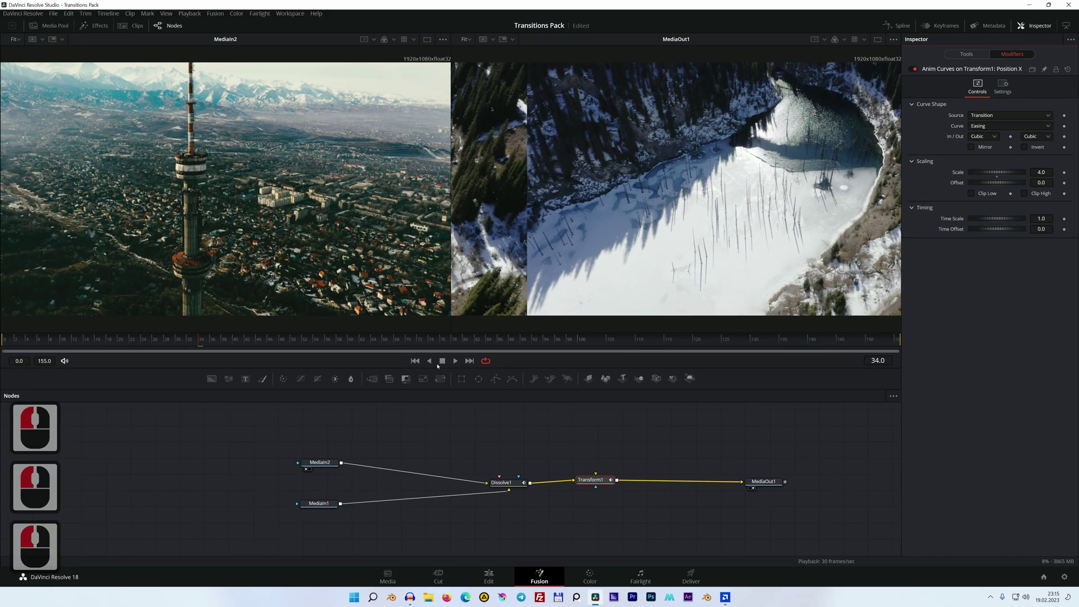
left_click(83, 541)
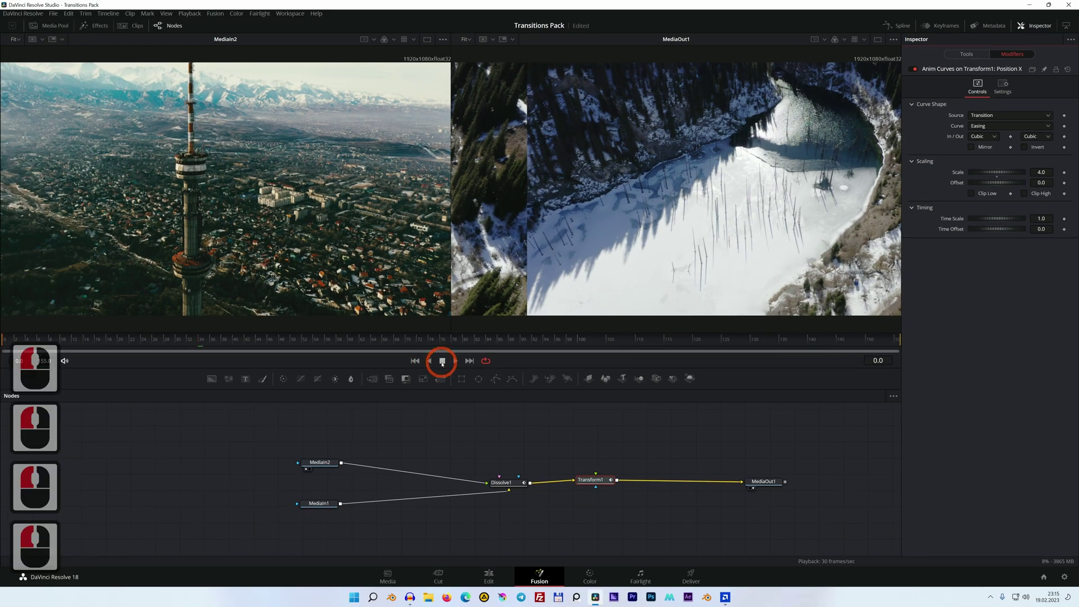
left_click(456, 361)
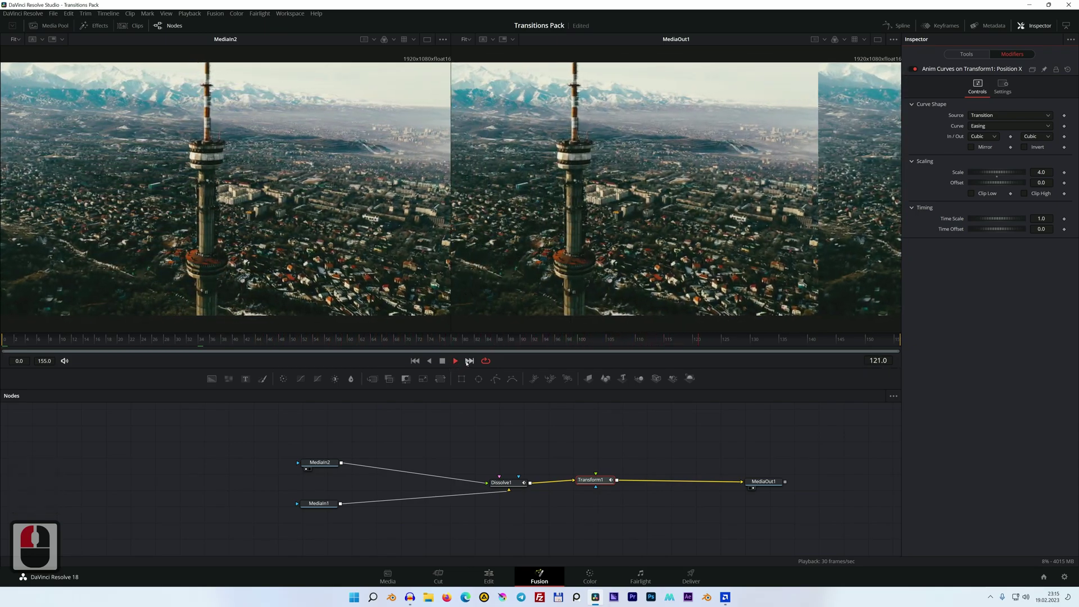
left_click(442, 361)
left_click(442, 361)
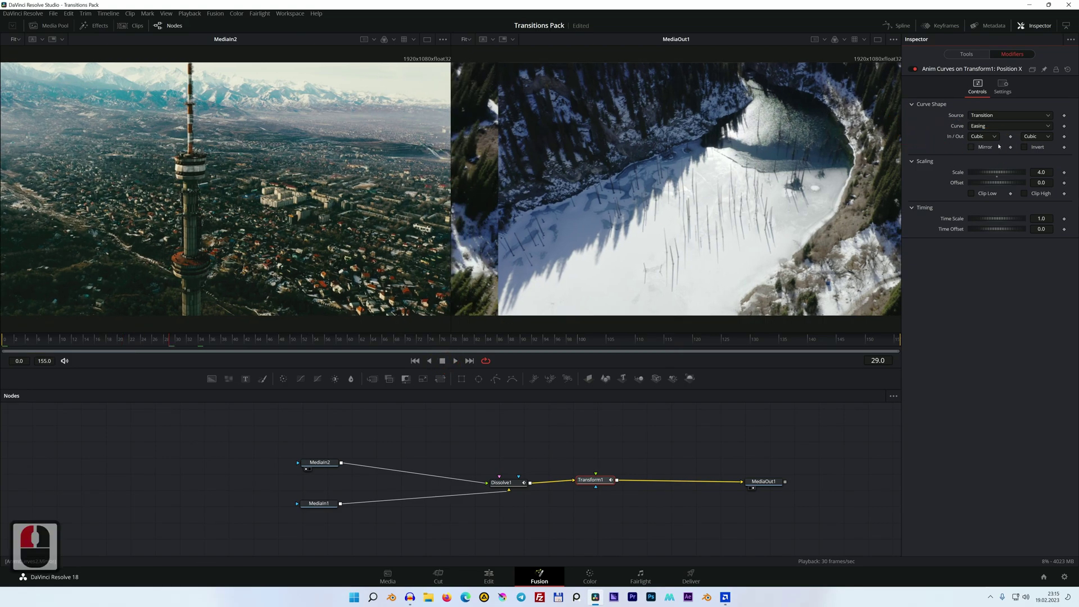
Change both the In and Out easing of the Position X curve to Quint, and replay the transition from the start.
left_click(988, 136)
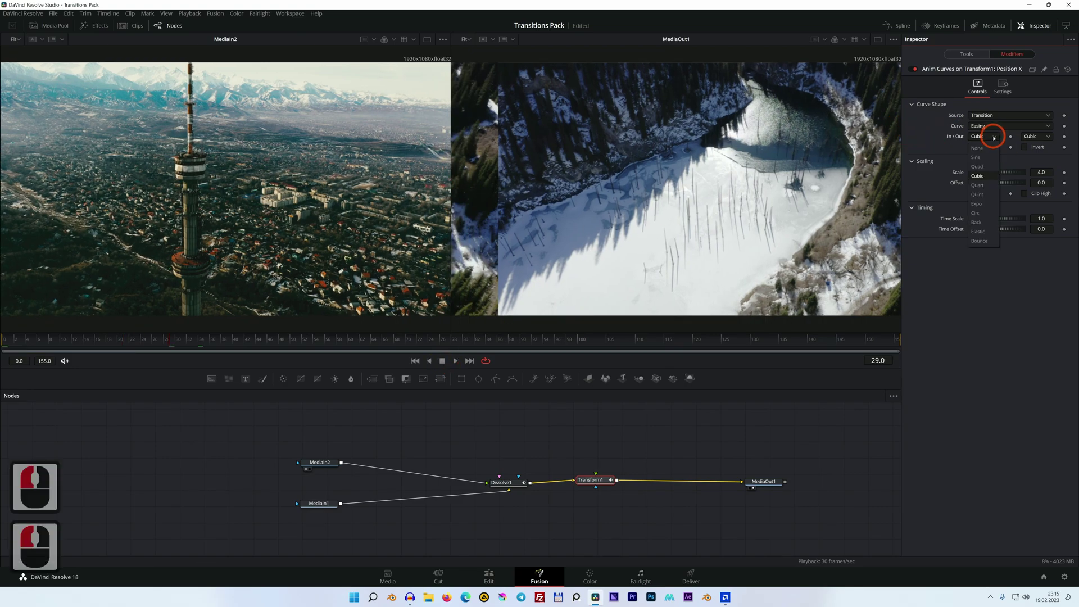
left_click(979, 194)
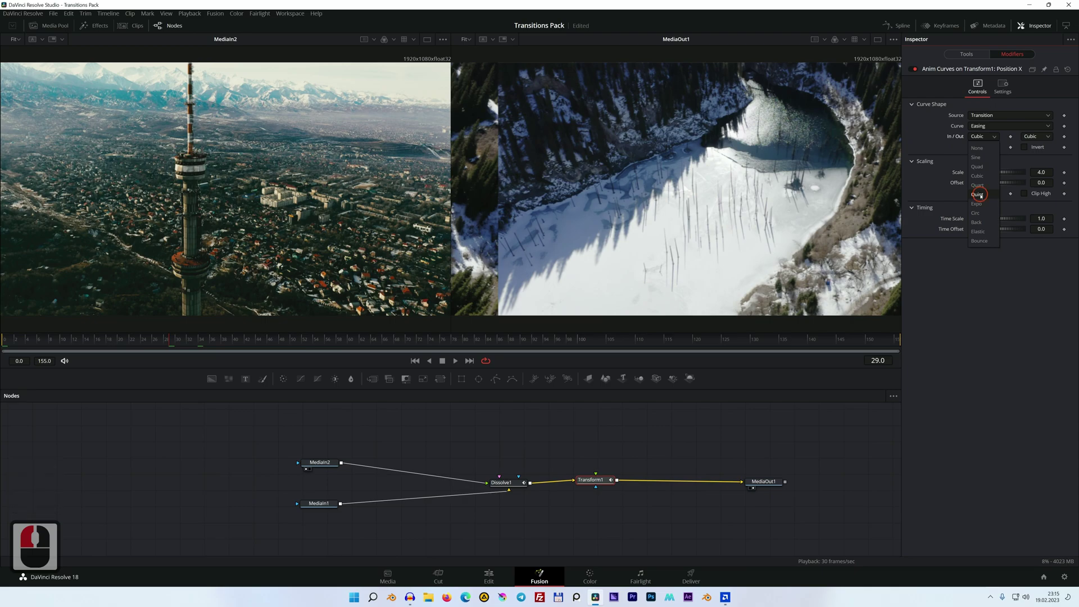
left_click(1039, 137)
left_click(1030, 194)
left_click(415, 360)
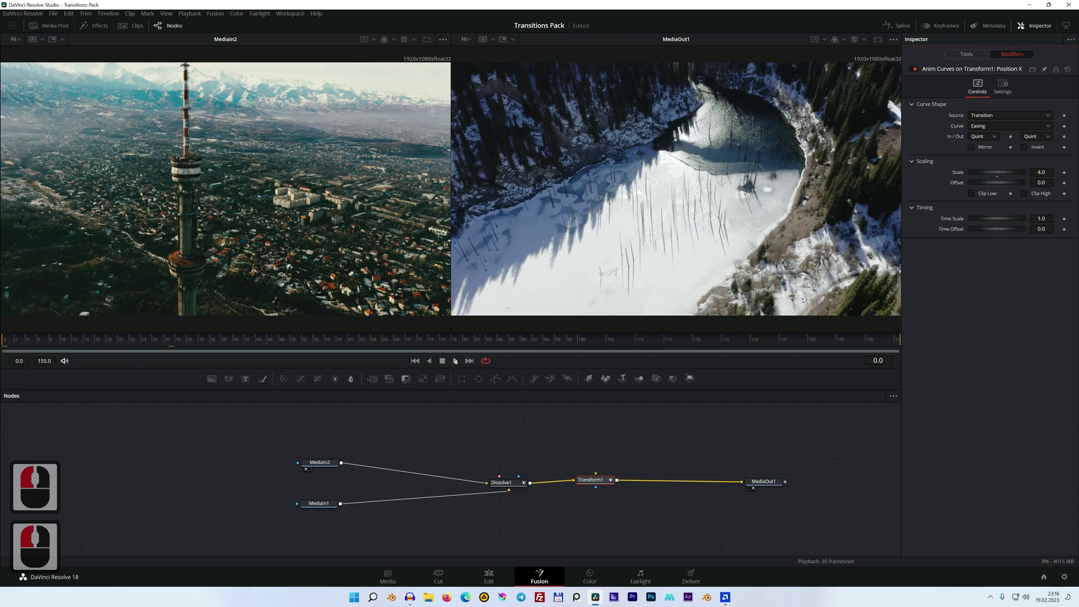
left_click(455, 361)
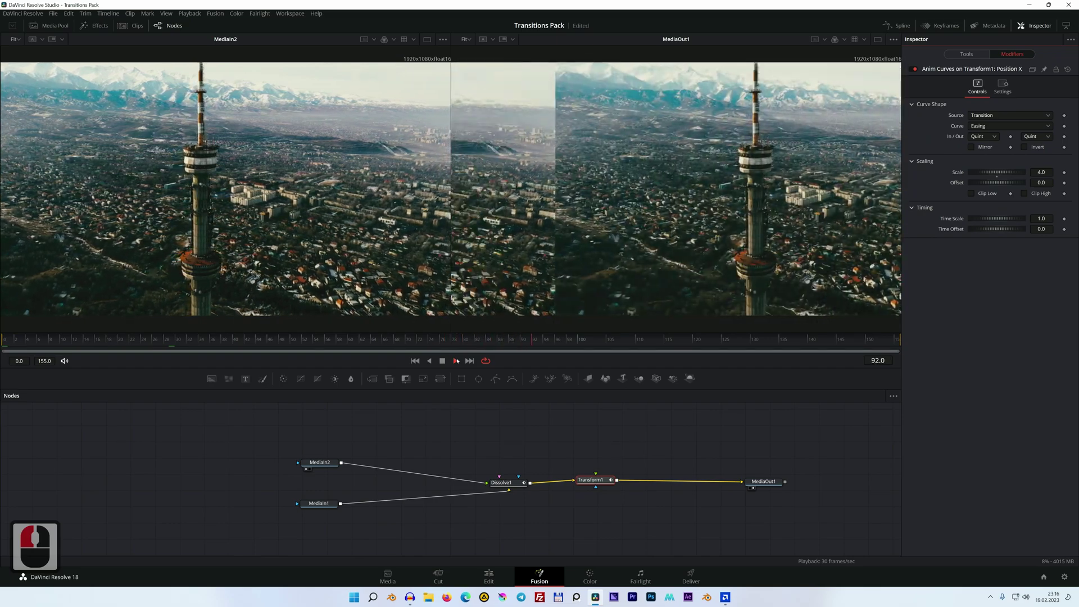
left_click(443, 361)
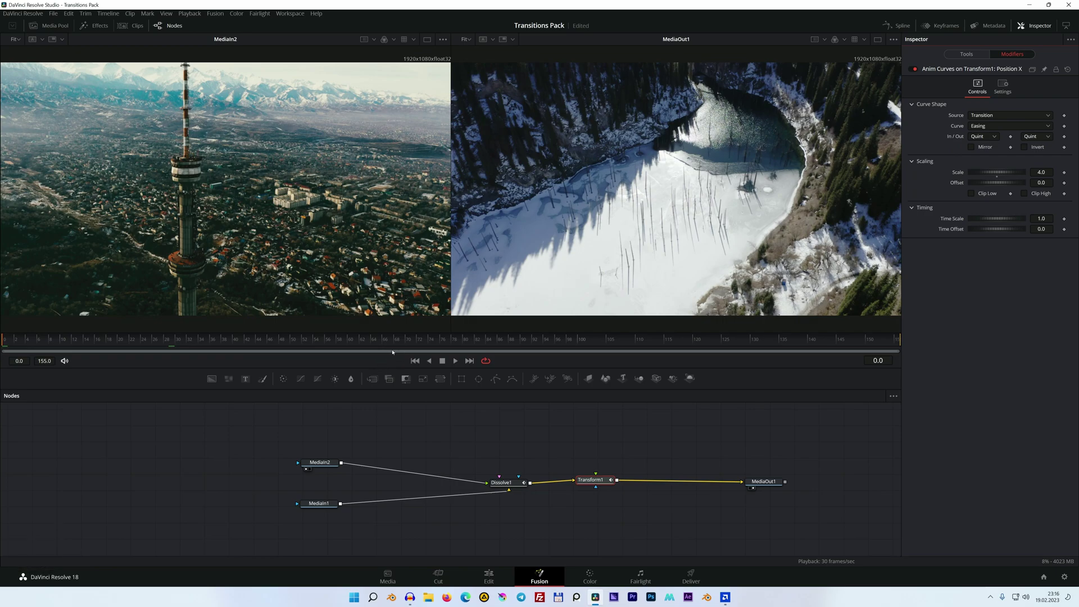
Scrub through the middle of the transition to frame 75 and show Transform1's own controls.
left_click_drag(375, 341, 432, 341)
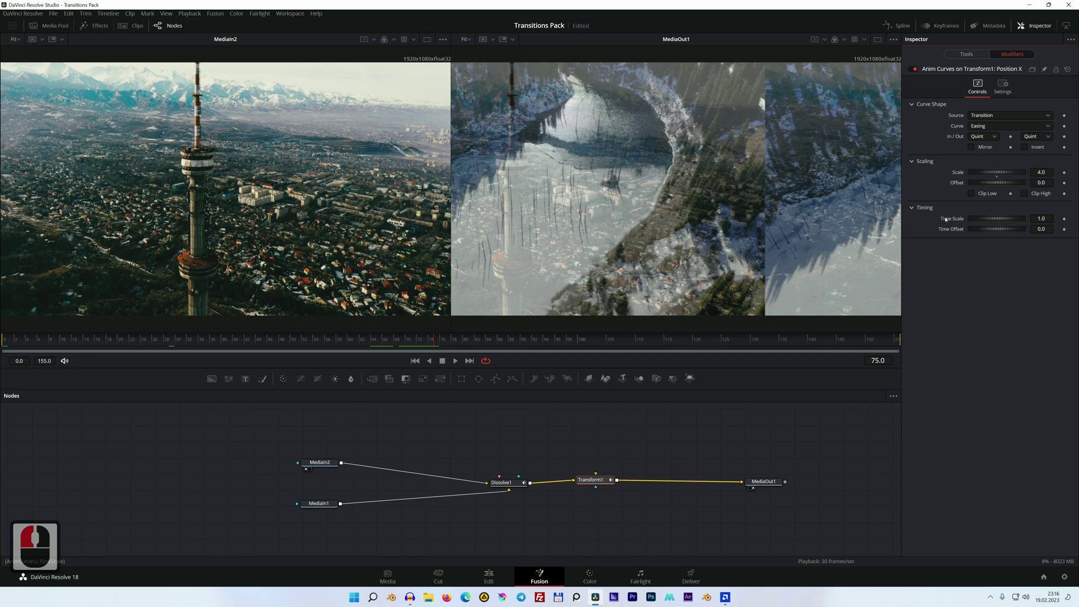
left_click(600, 480)
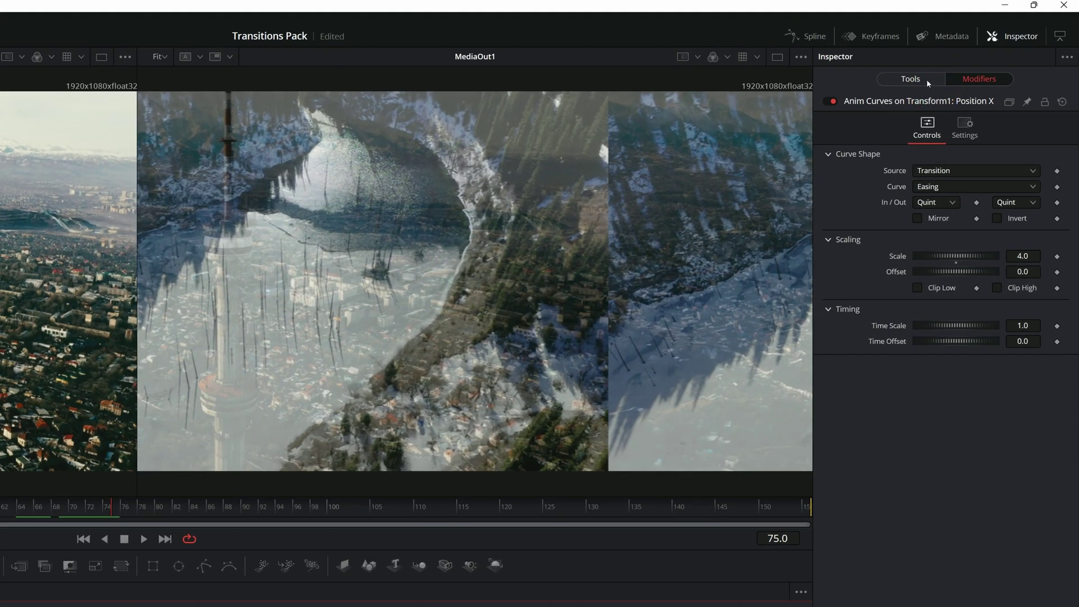
left_click(981, 54)
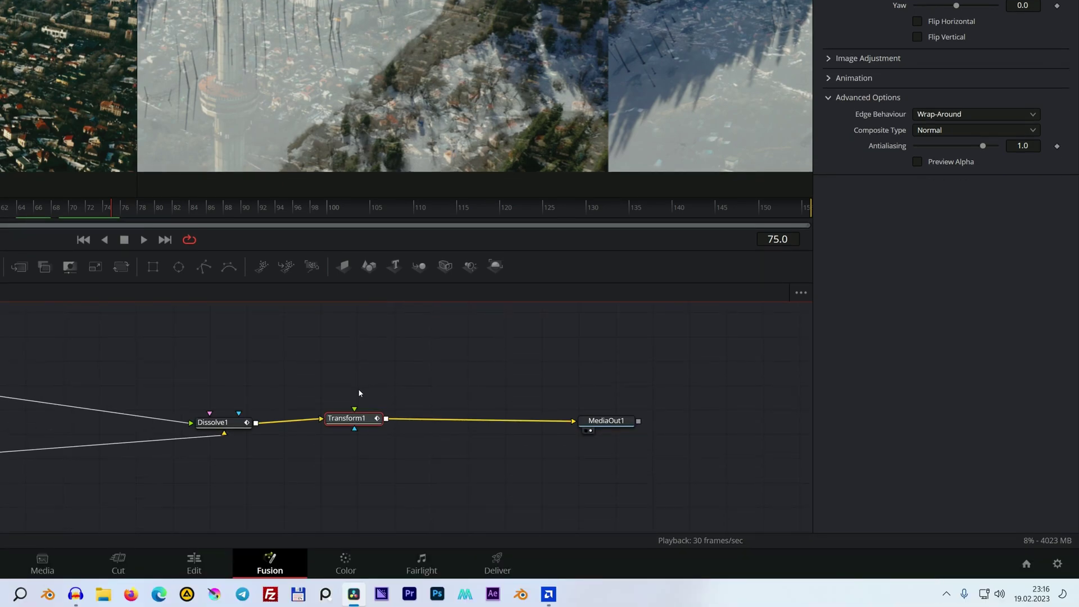
Enable Motion Blur on Transform1 with a Quality of 8 and a Shutter Angle of 270.
left_click(376, 418)
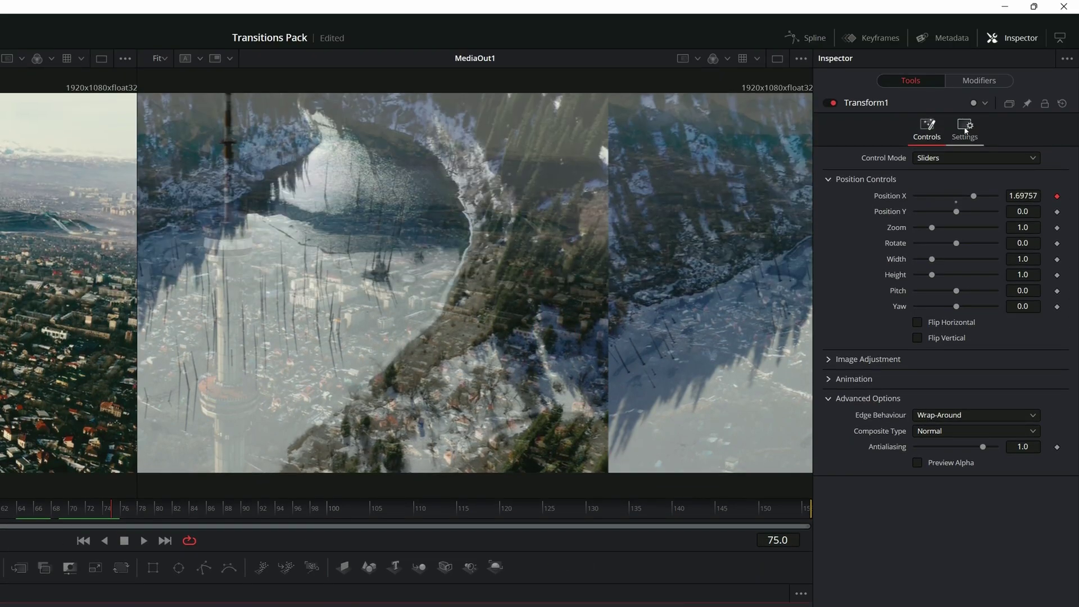
left_click(964, 129)
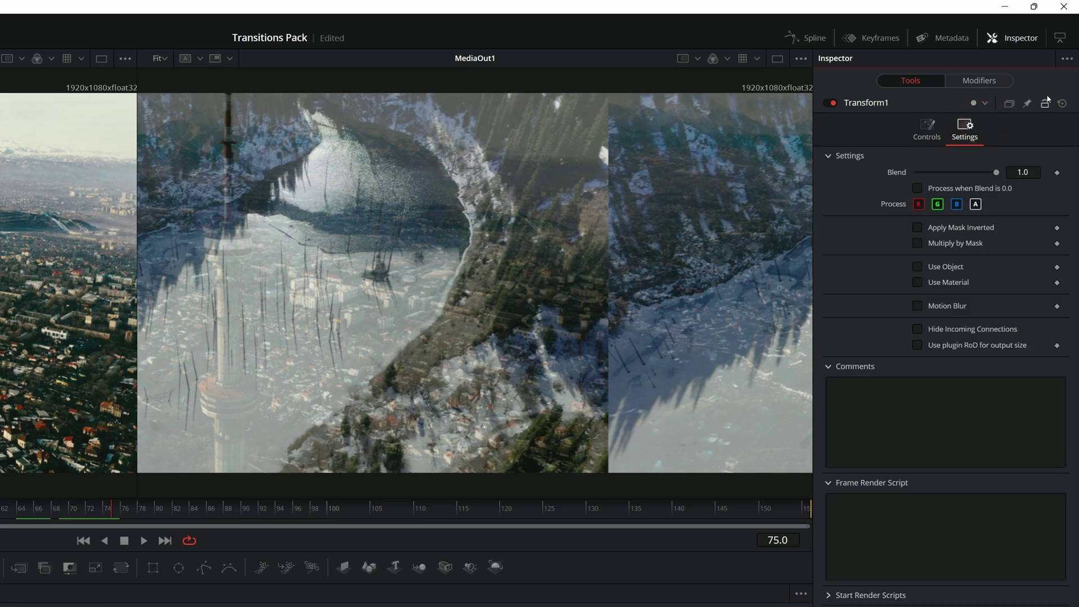
left_click(917, 306)
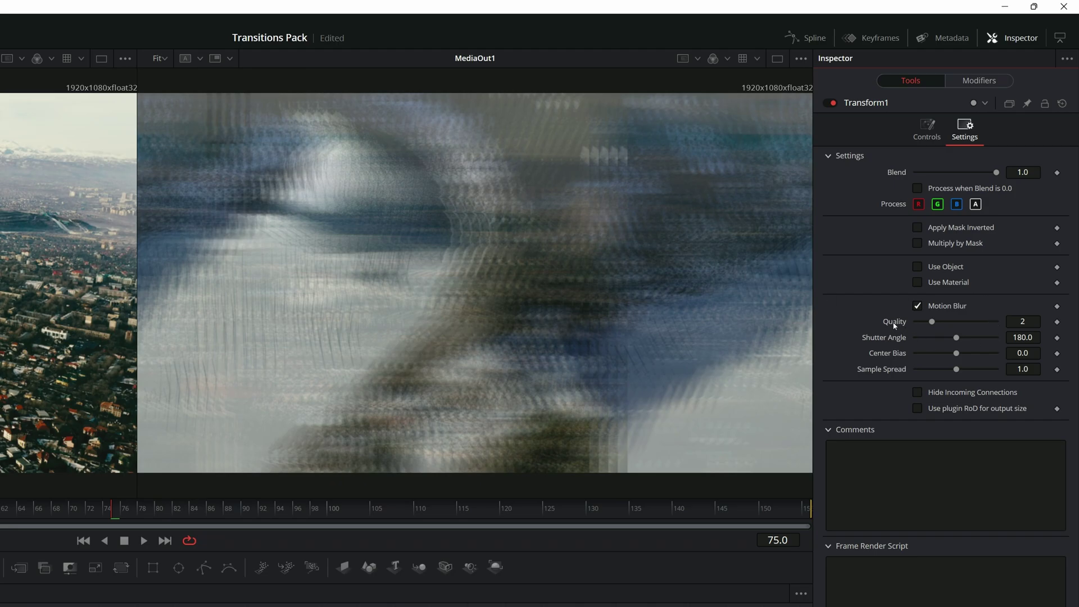
double_click(1022, 321)
type("8")
key("Tab")
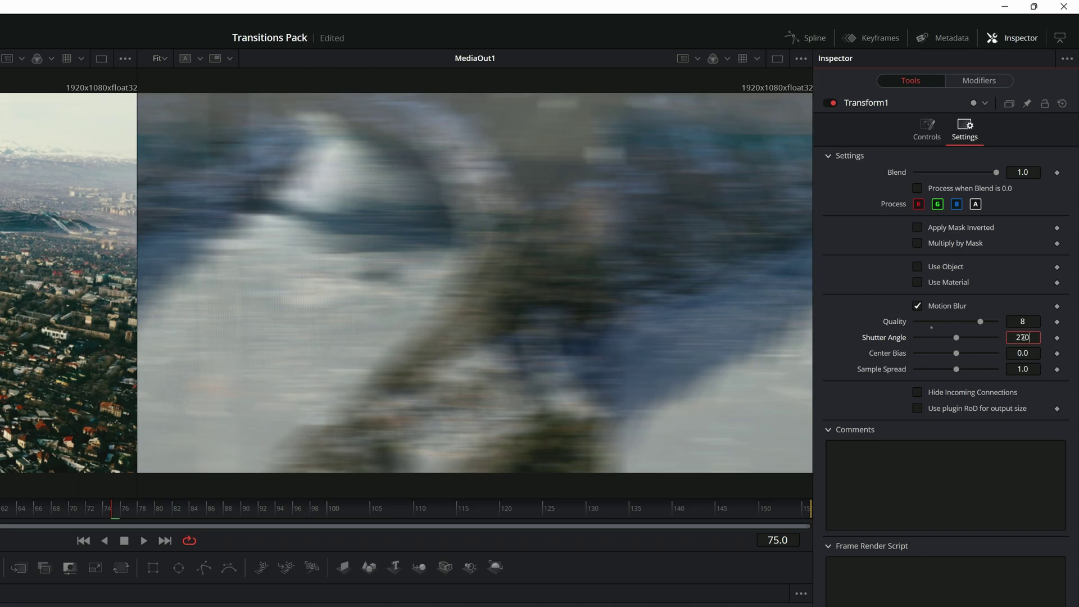
key("Tab")
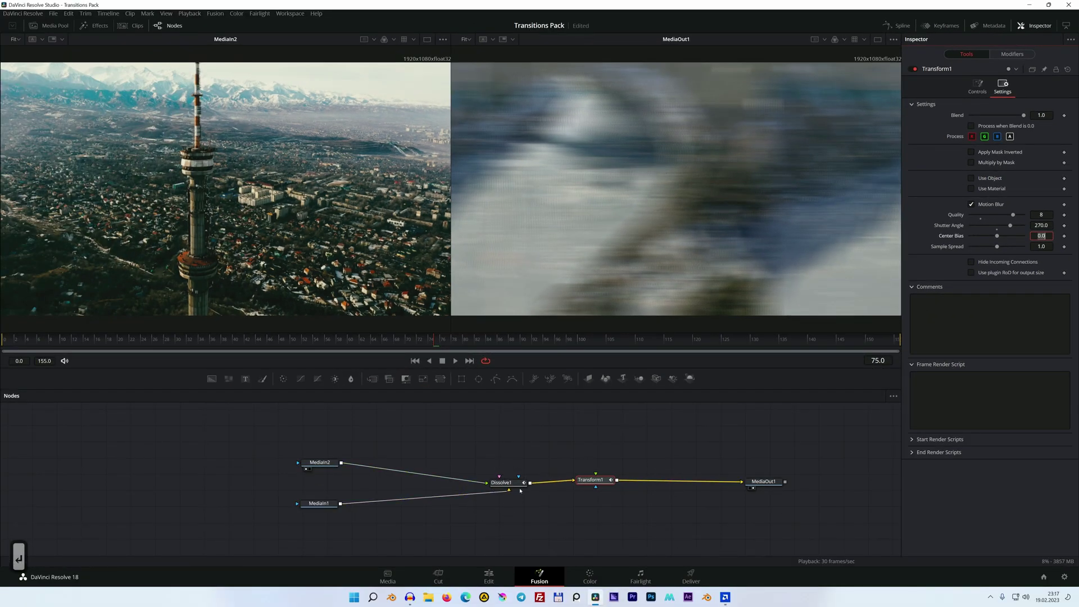
Play the motion-blurred transition from the start and return to the Edit page.
left_click(415, 361)
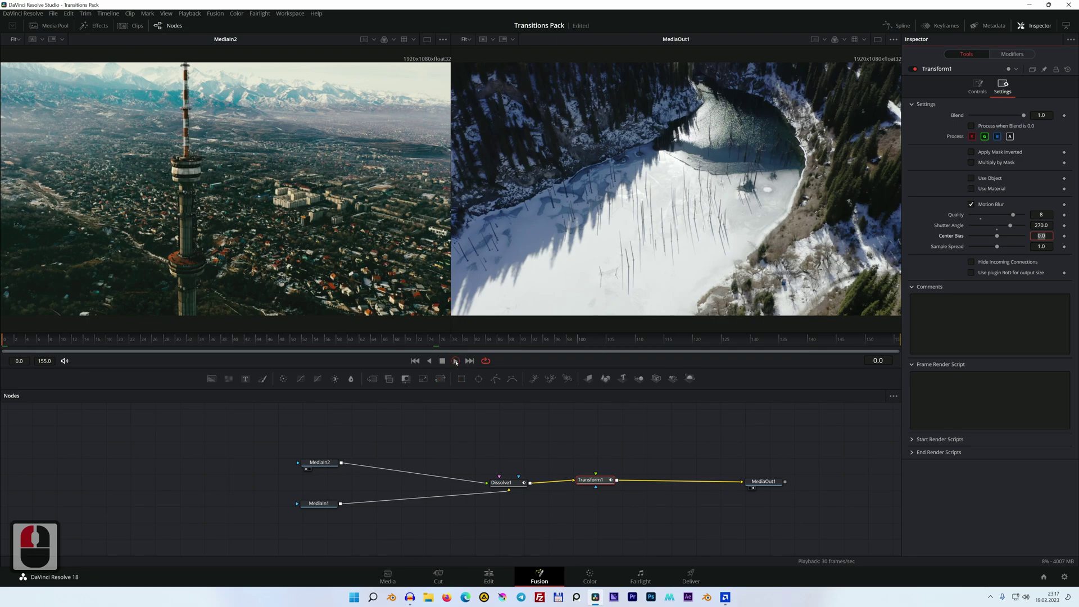
left_click(455, 361)
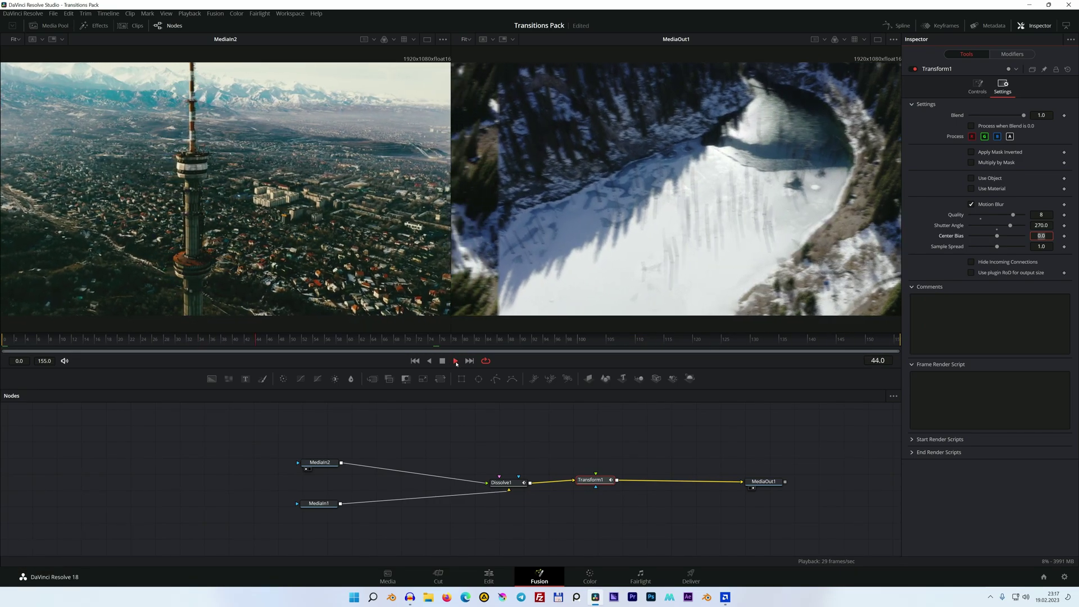
left_click(486, 584)
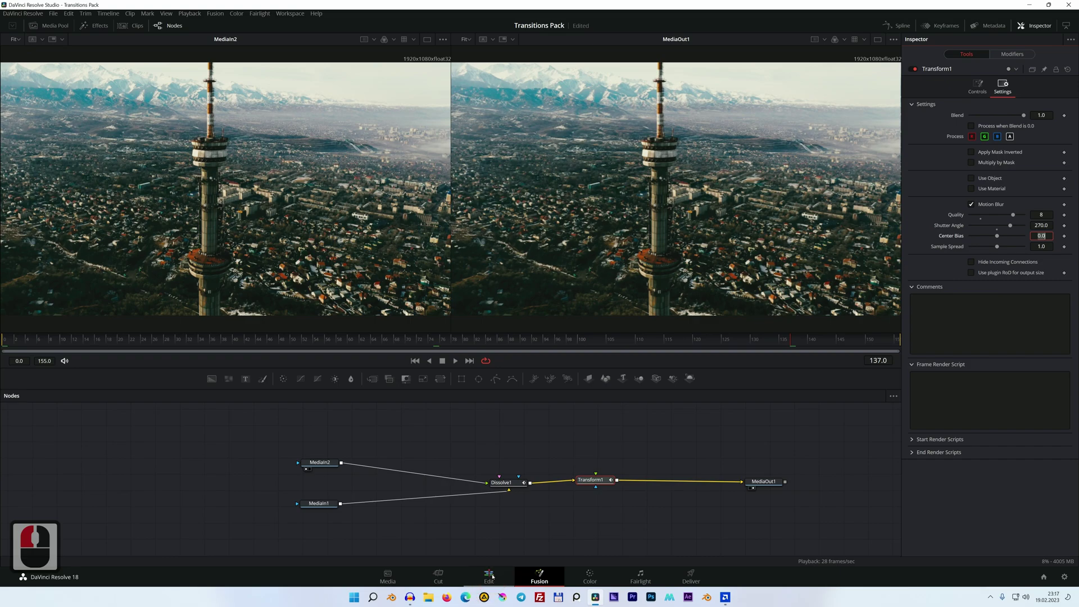
left_click(489, 578)
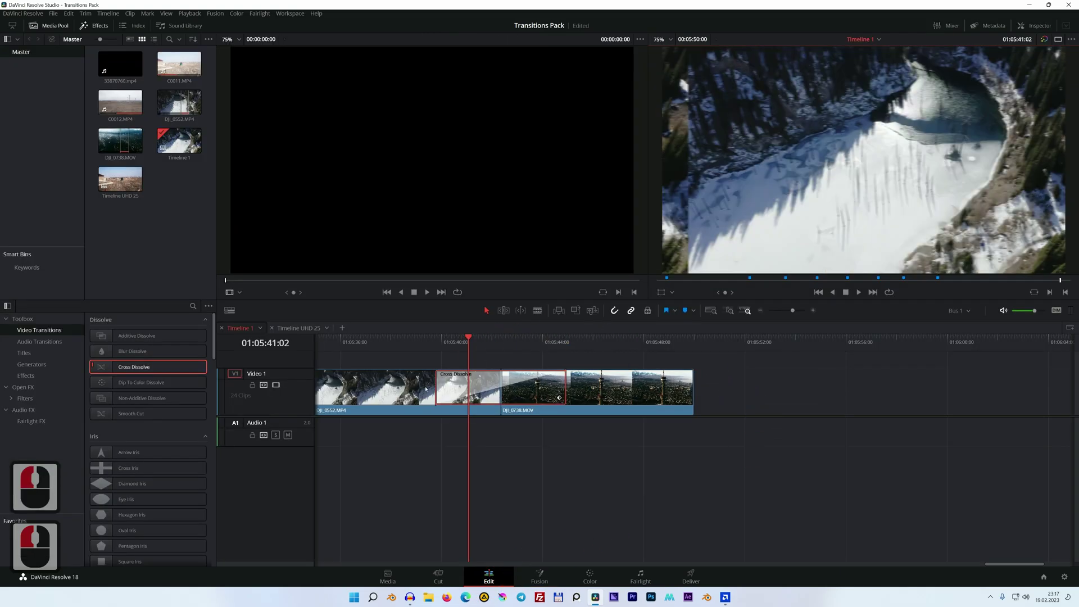
Shorten the Cross Dissolve between the two drone clips to a duration of 1.0 second and play it on the timeline.
left_click_drag(437, 382, 481, 381)
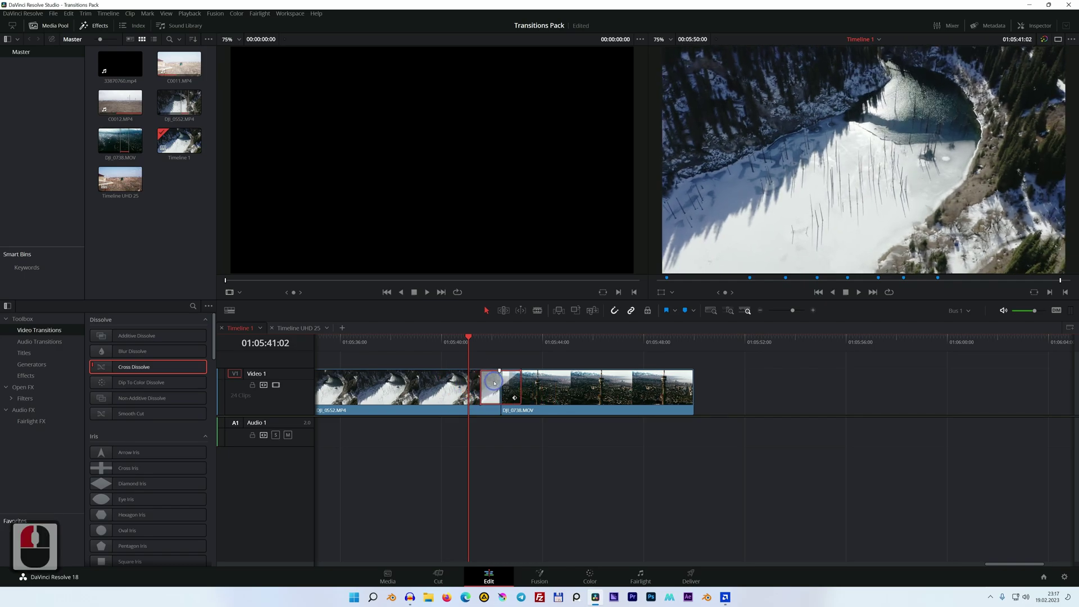
double_click(492, 384)
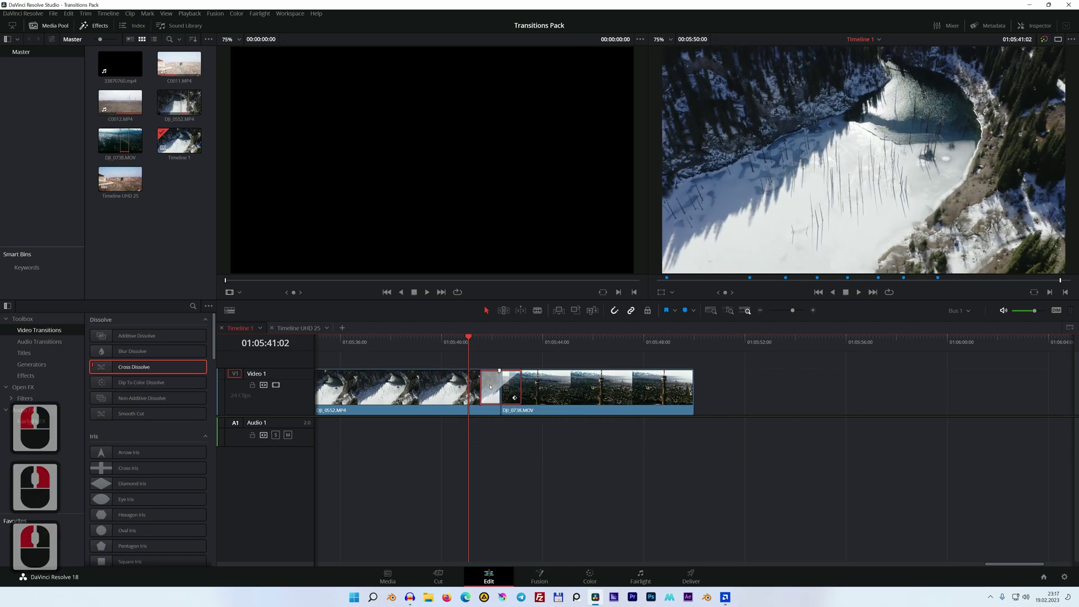
left_click(1041, 25)
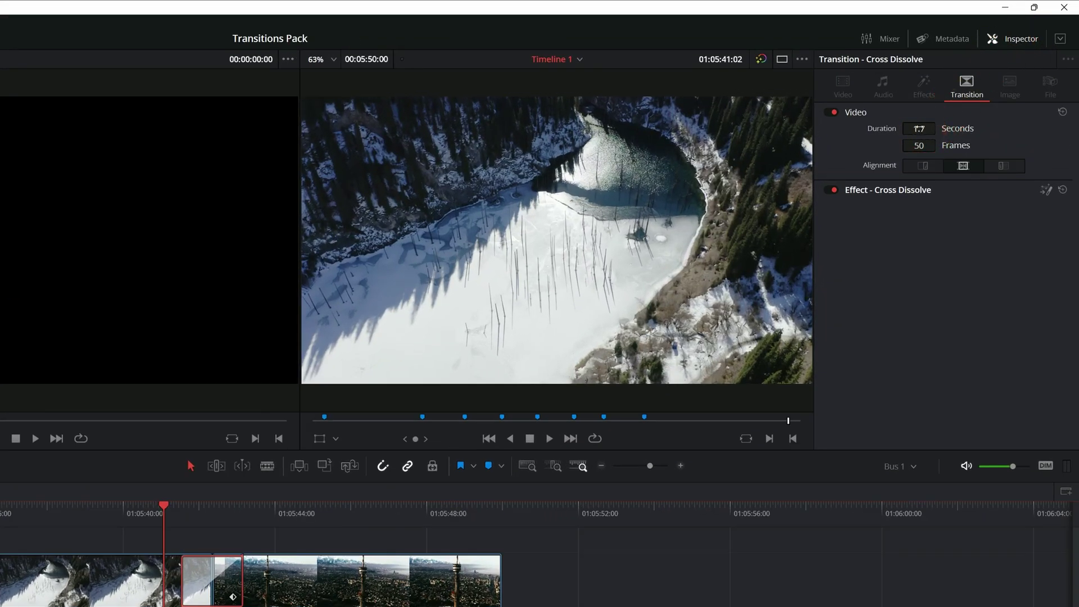
left_click(919, 128)
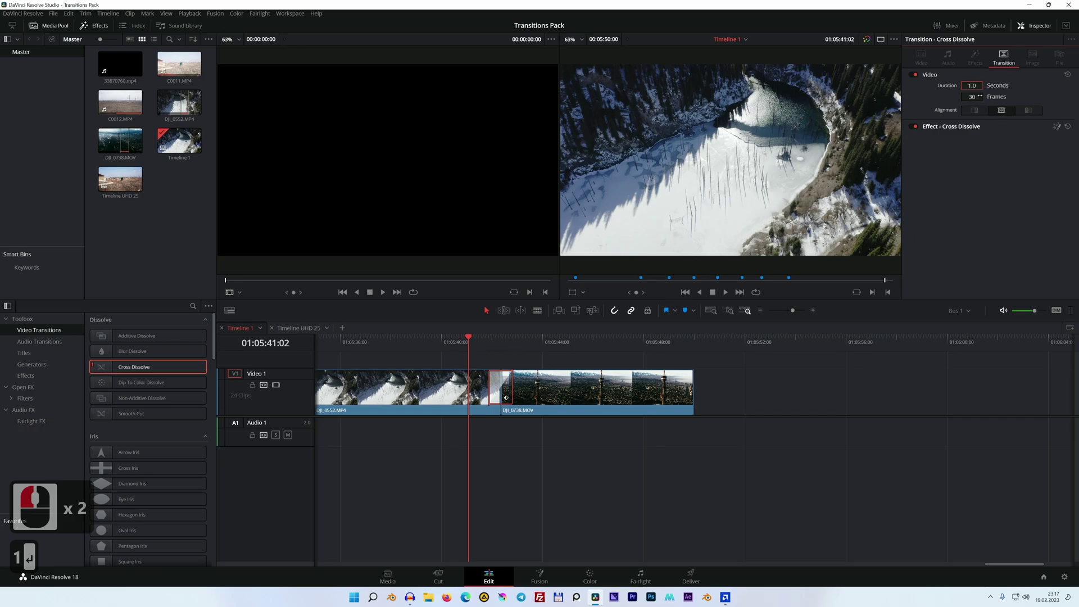
left_click(488, 337)
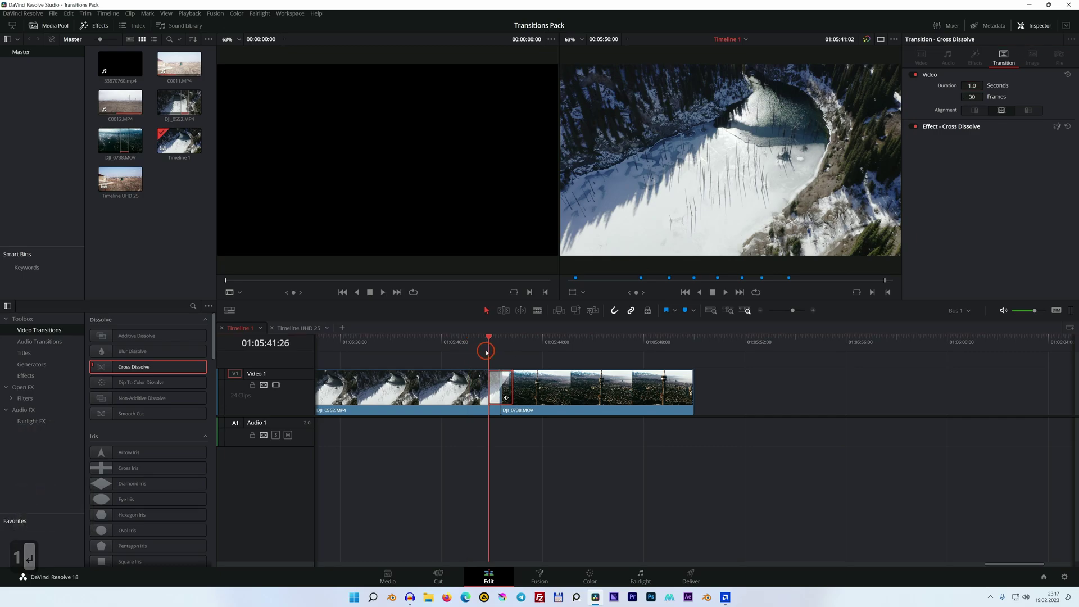
key("space")
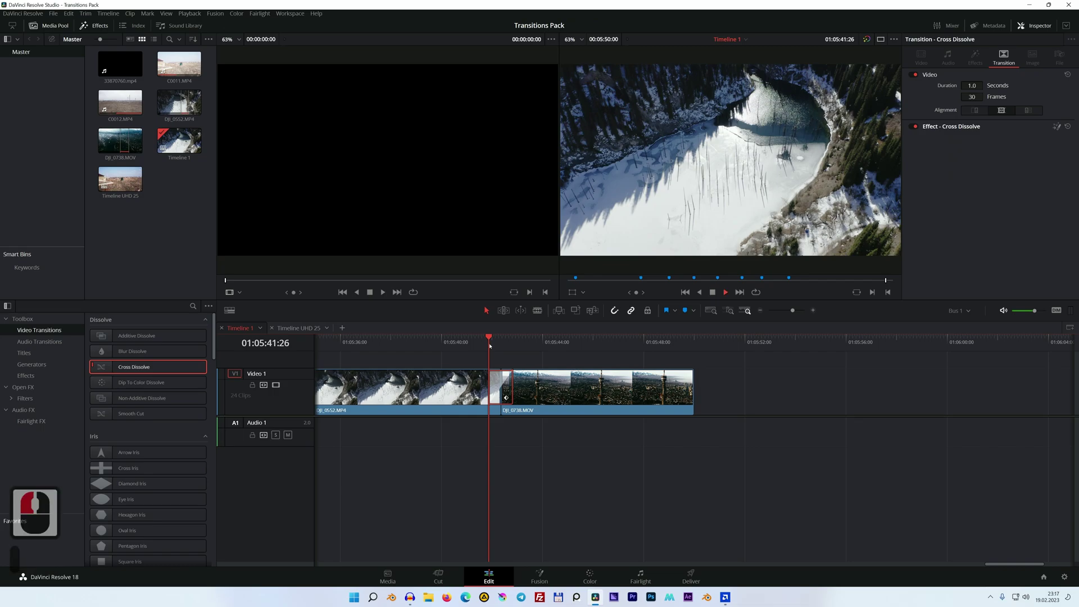
left_click(484, 347)
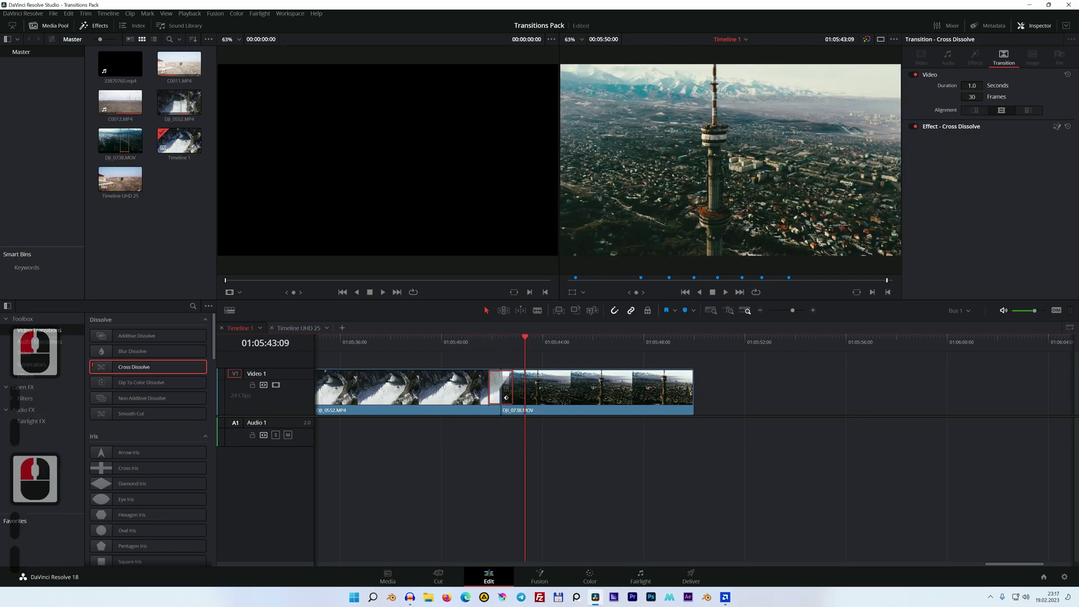
Set the Cross Dissolve's duration to 2.0 seconds and play it back from its beginning on the timeline.
double_click(972, 86)
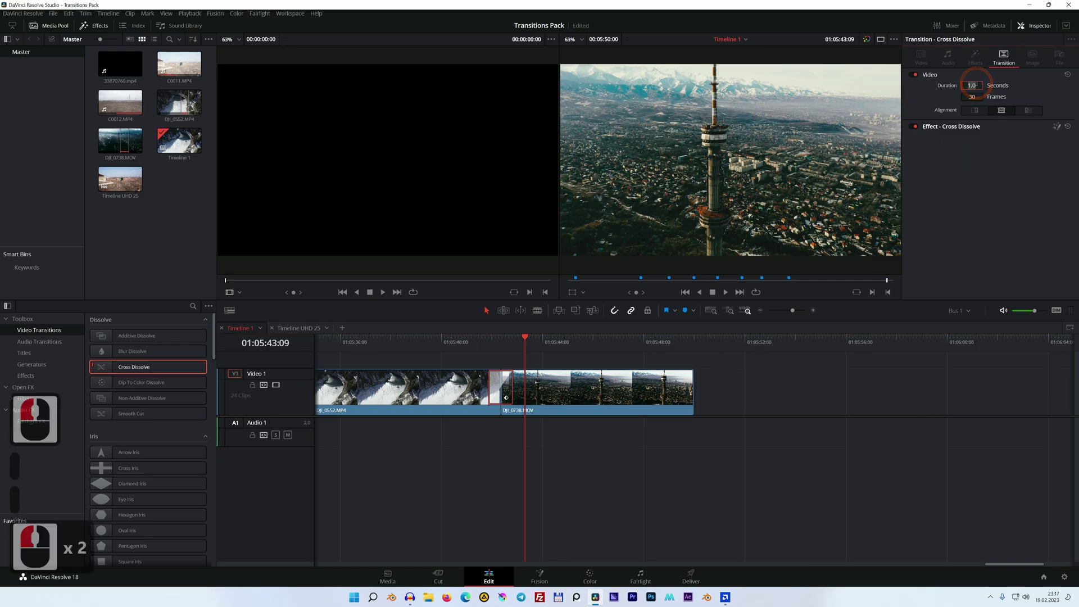
type("2")
key("Return")
left_click(474, 341)
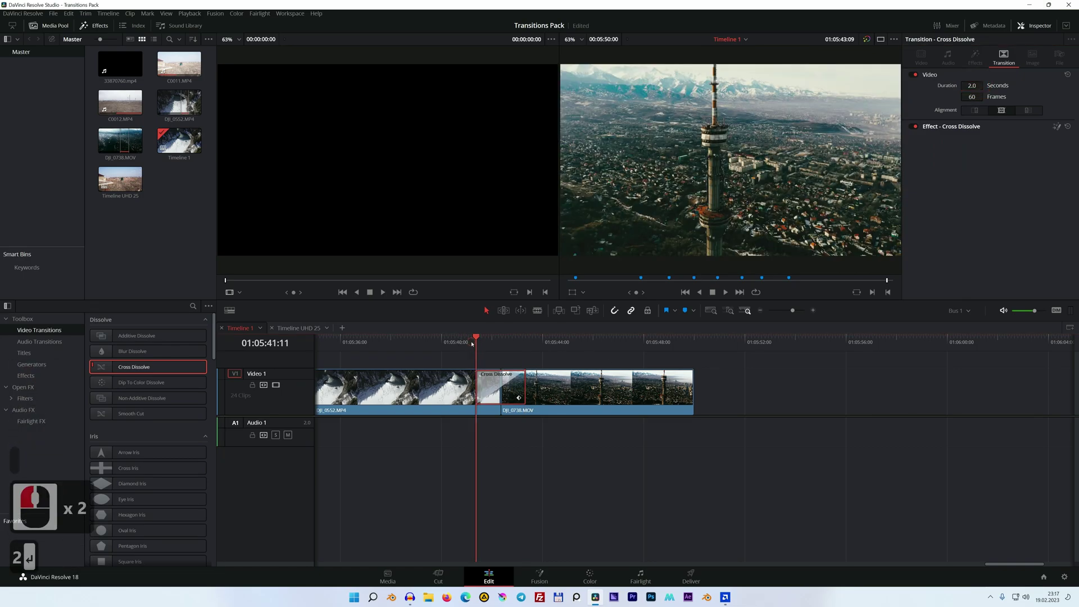
key("space")
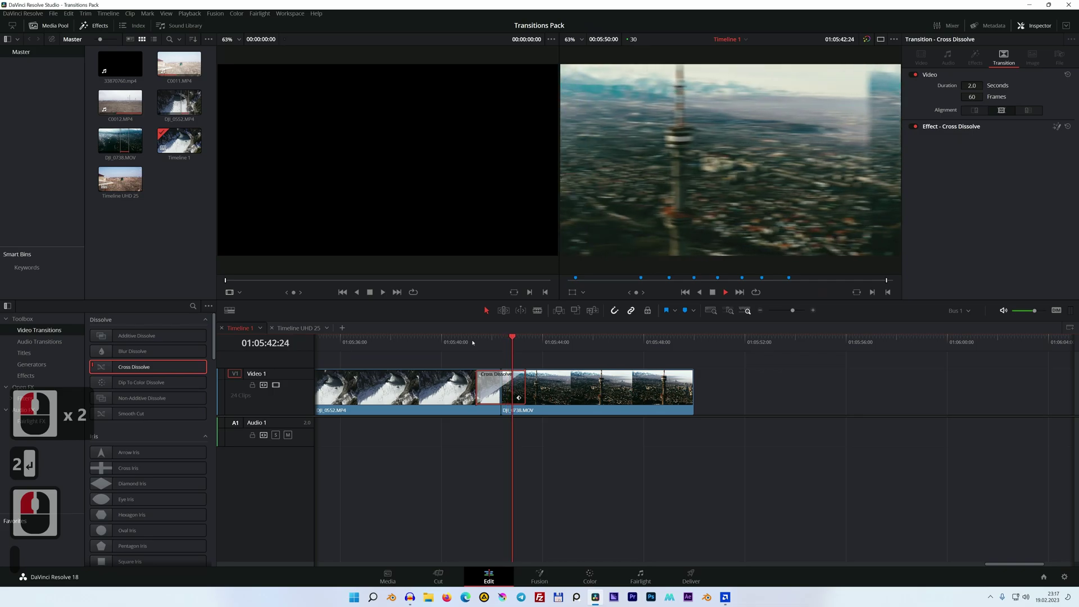
key("space")
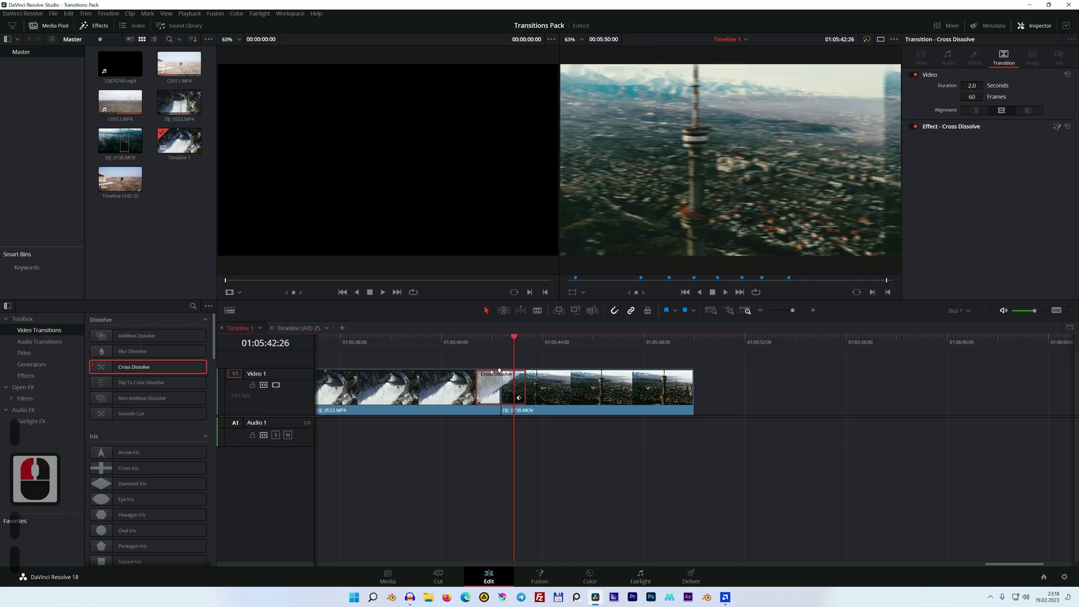
Open the Cross Dissolve in the Fusion page again and show Transform1's Position X modifier.
left_click(492, 385)
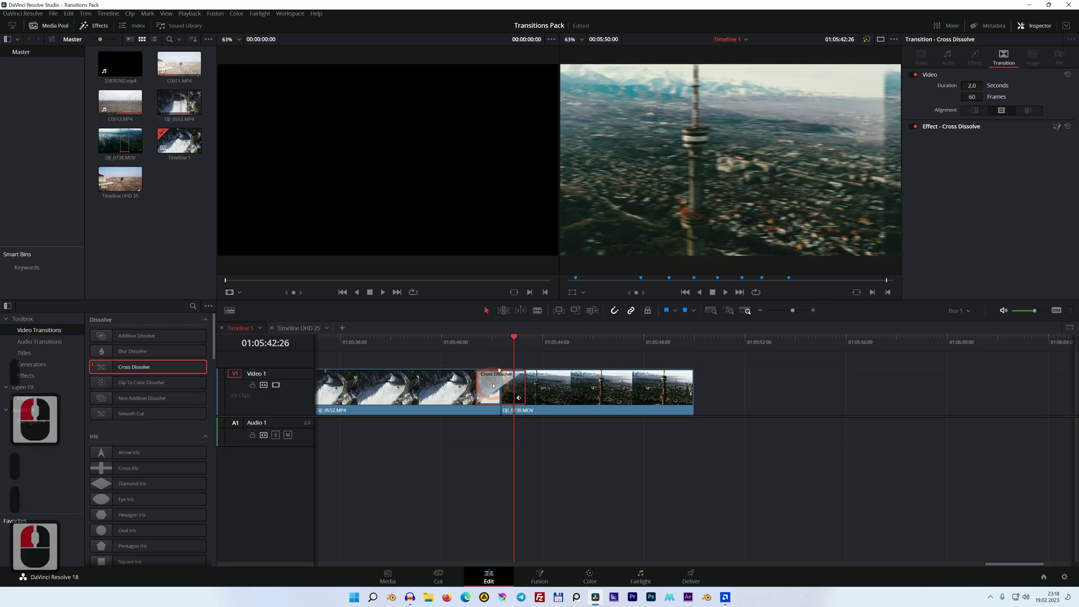
right_click(492, 385)
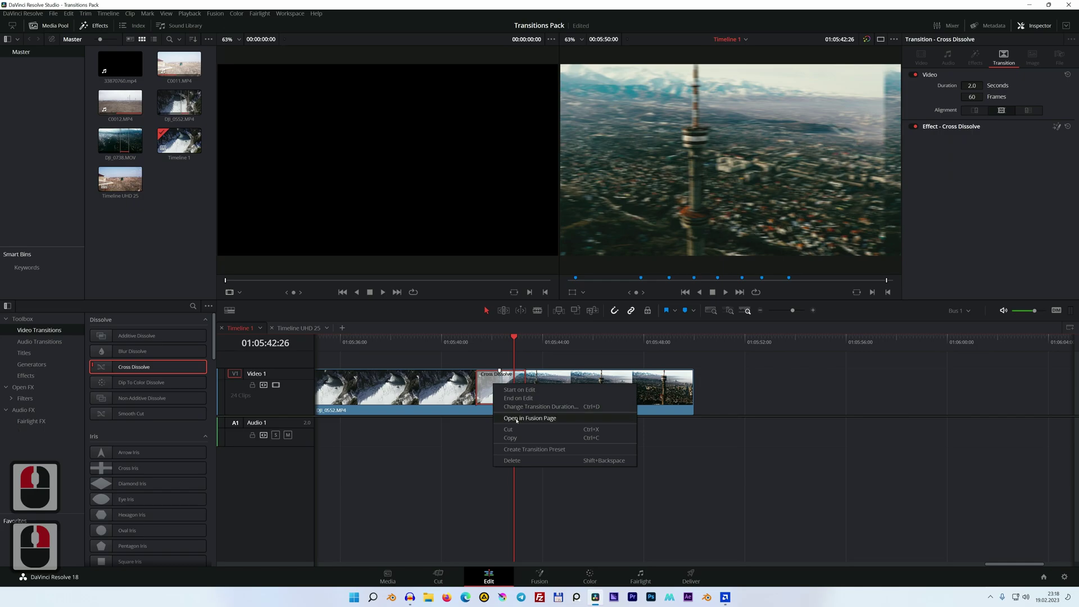
left_click(523, 418)
left_click(587, 480)
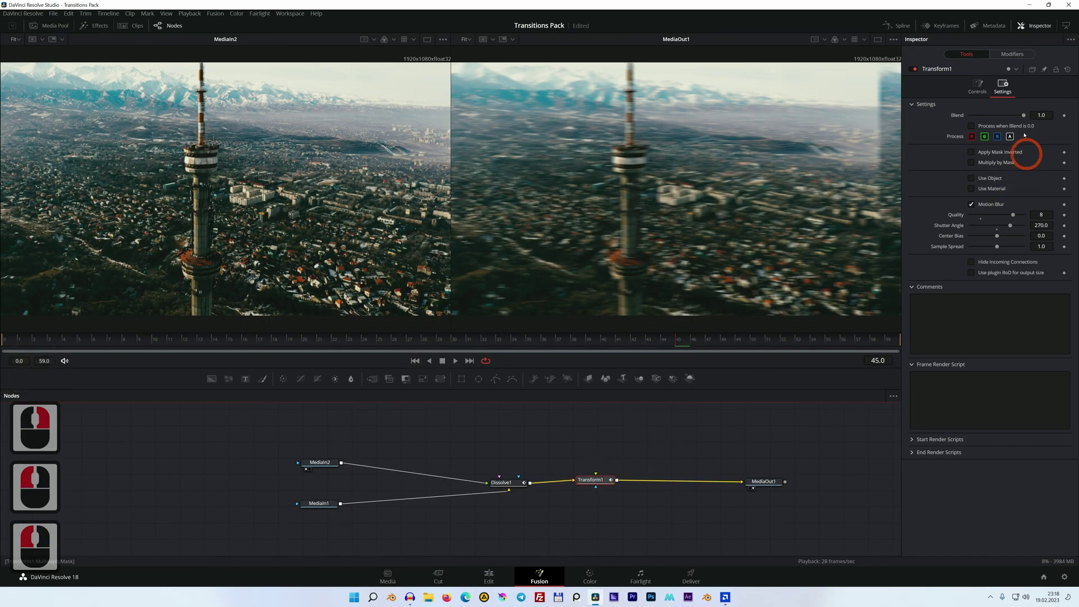
left_click(1010, 54)
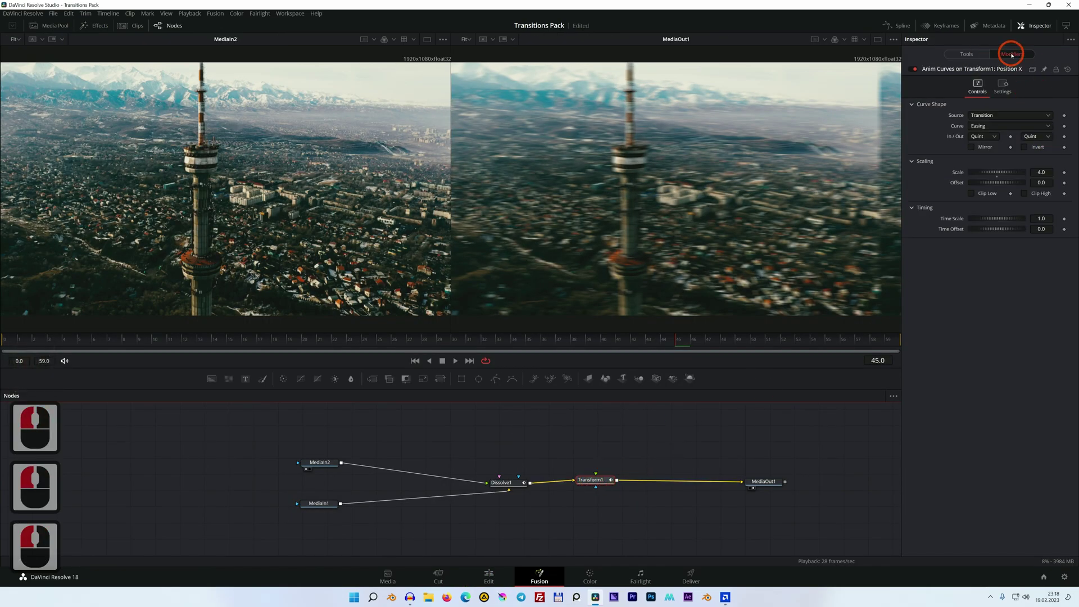
Change both the In and Out easing of the Position X curve to Quart.
left_click(997, 136)
left_click(982, 183)
left_click(1026, 135)
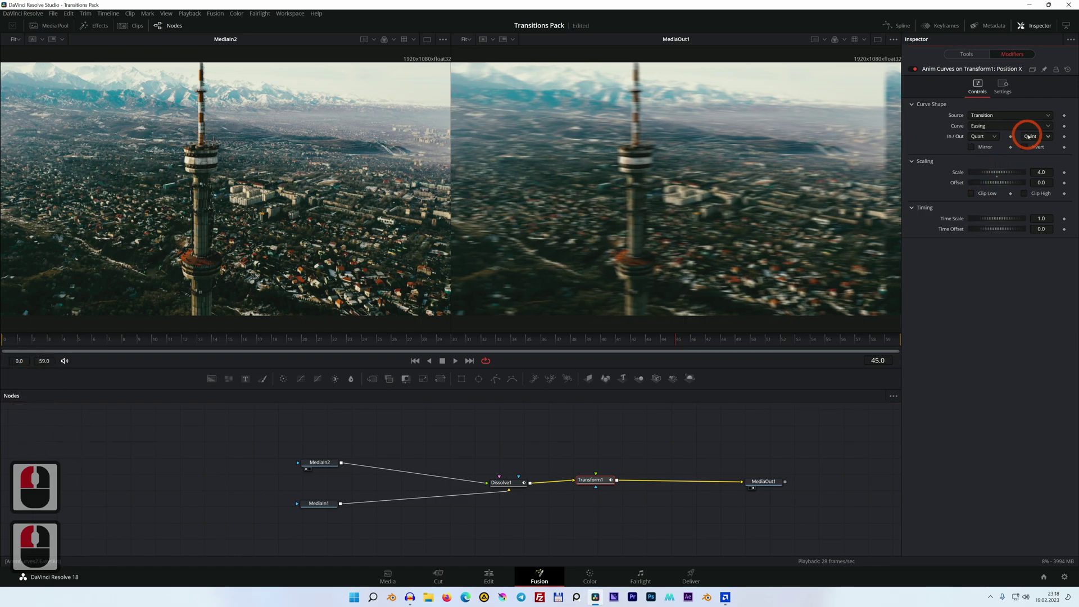
left_click(1033, 134)
left_click(1033, 135)
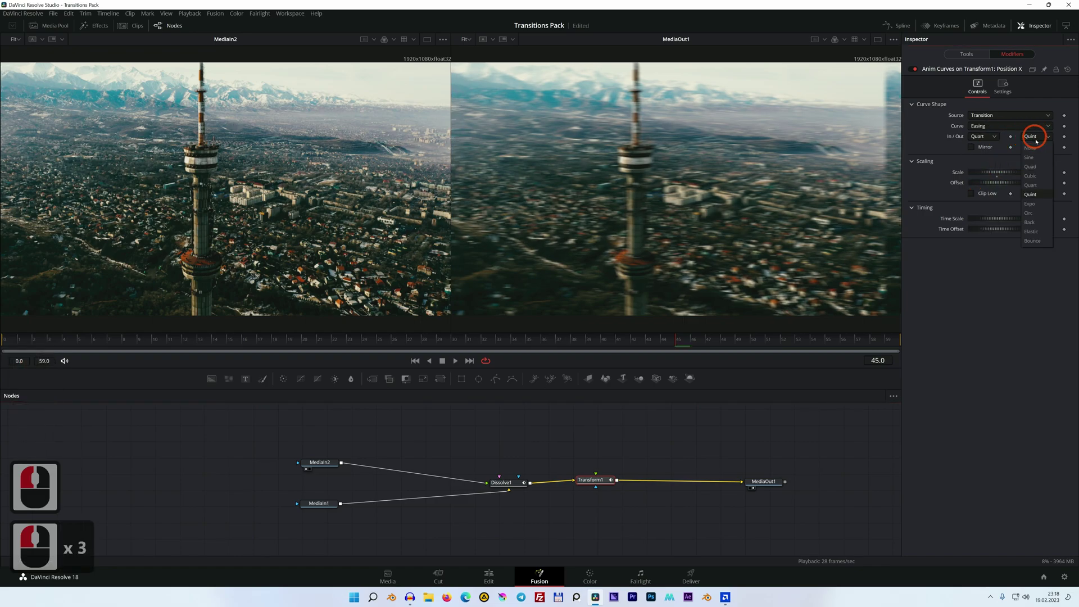
left_click(1024, 191)
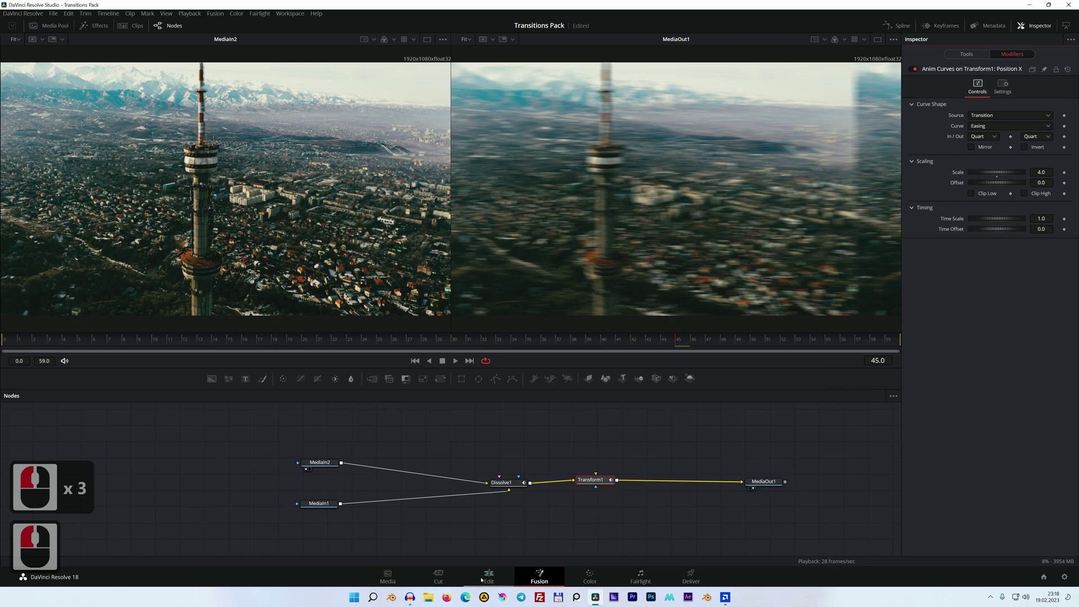
Return to the Edit page and play the timeline through the transition from just before its start.
left_click(484, 576)
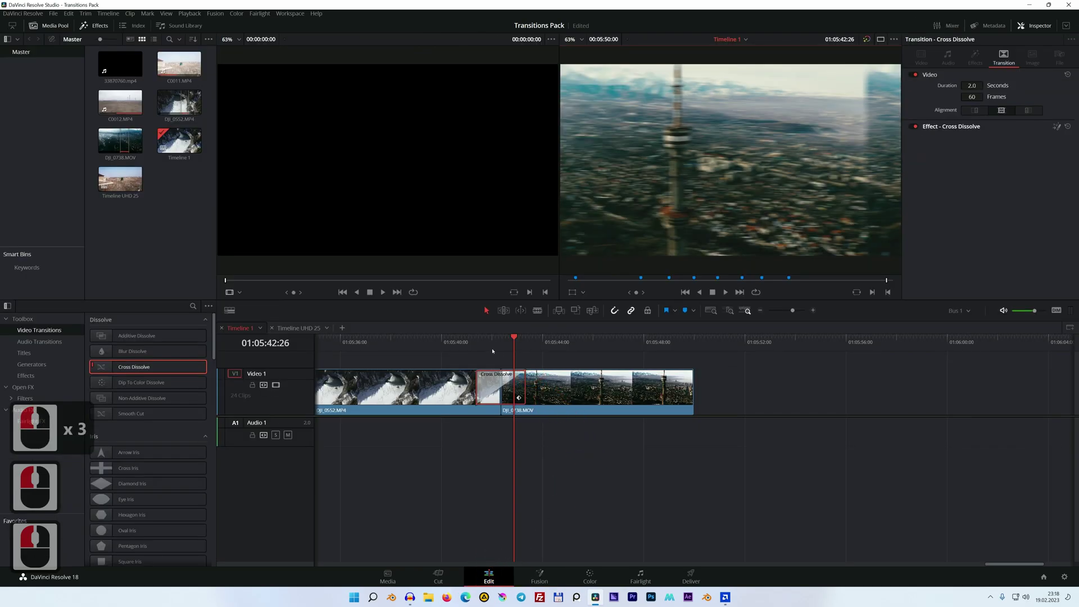
left_click(483, 356)
left_click(452, 343)
key("space")
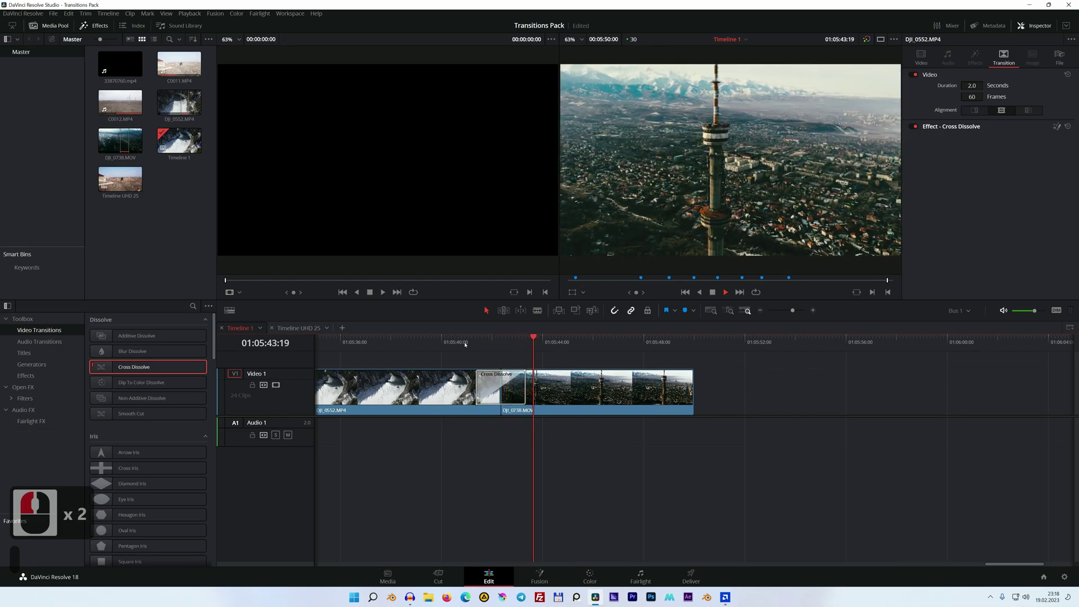
left_click(508, 340)
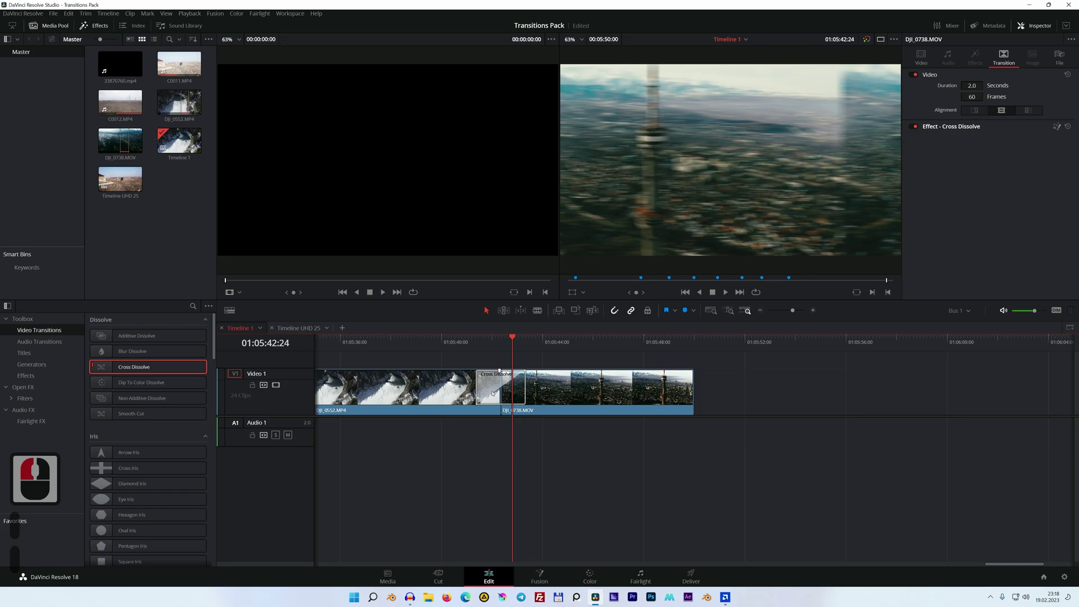
Save the customized Cross Dissolve as a transition preset named Cross Dissolve Slide.
left_click(492, 392)
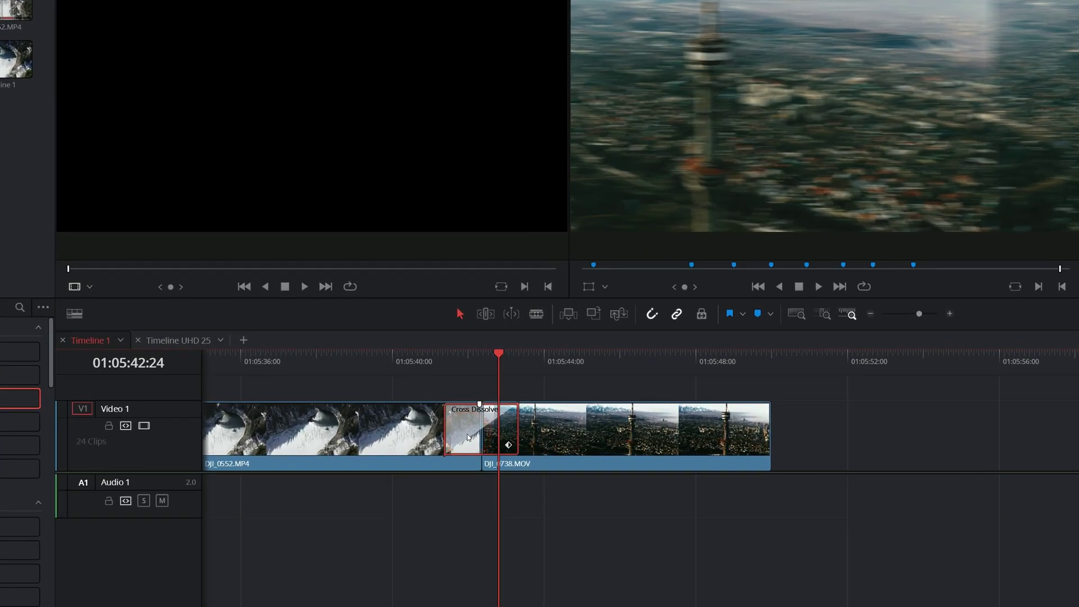
right_click(467, 434)
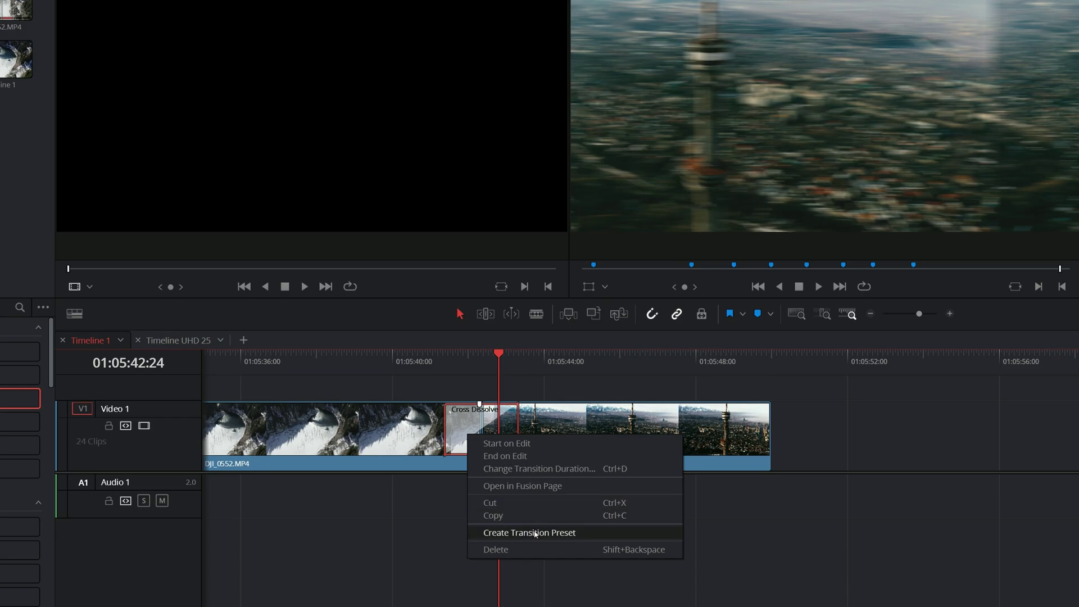
left_click(535, 532)
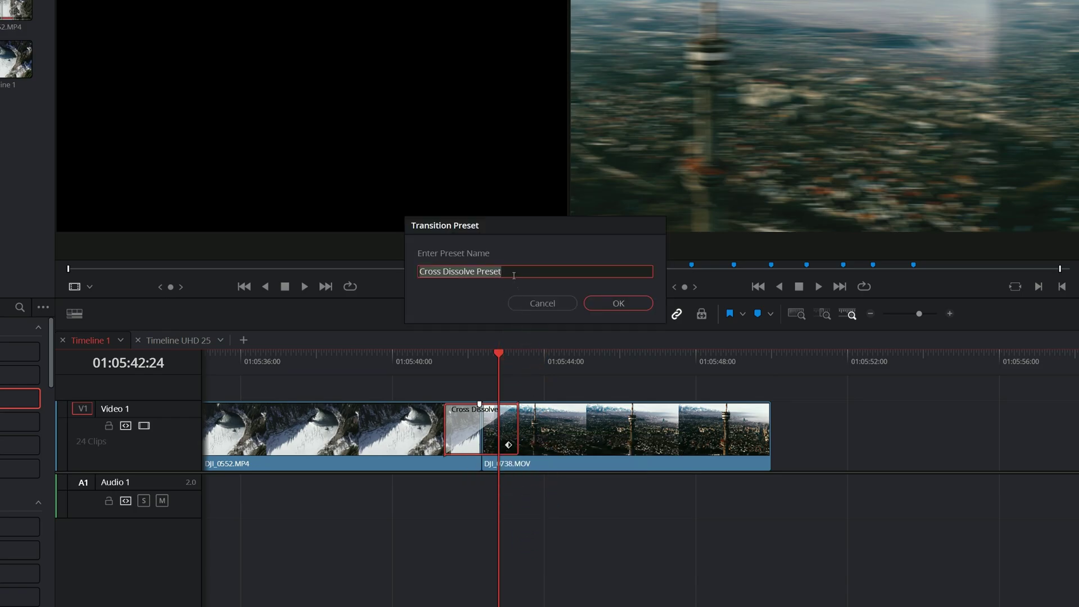
left_click_drag(477, 271, 526, 269)
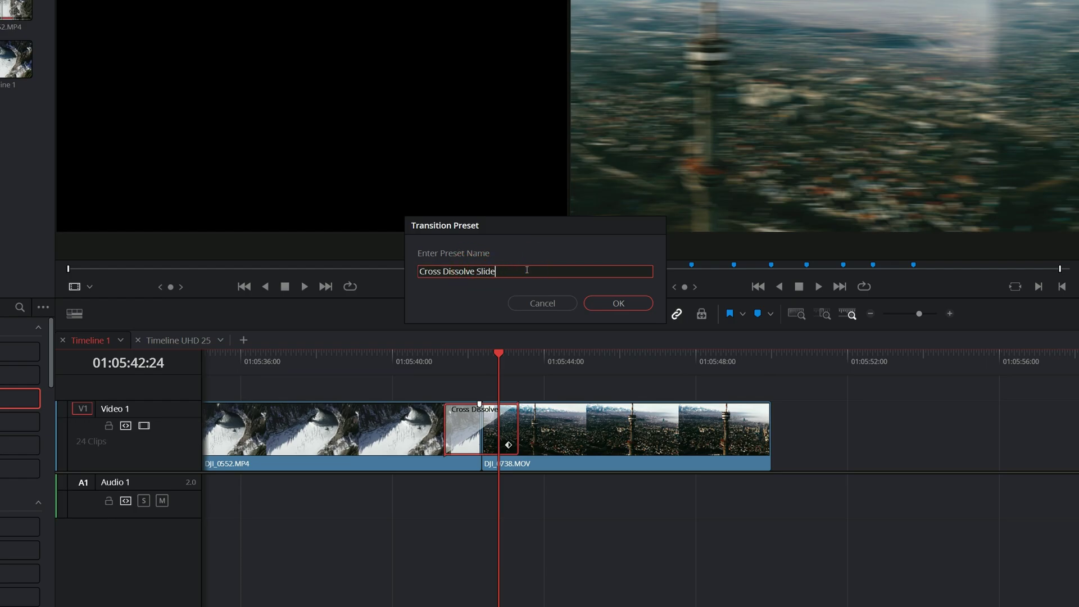
type("Slide")
key("Return")
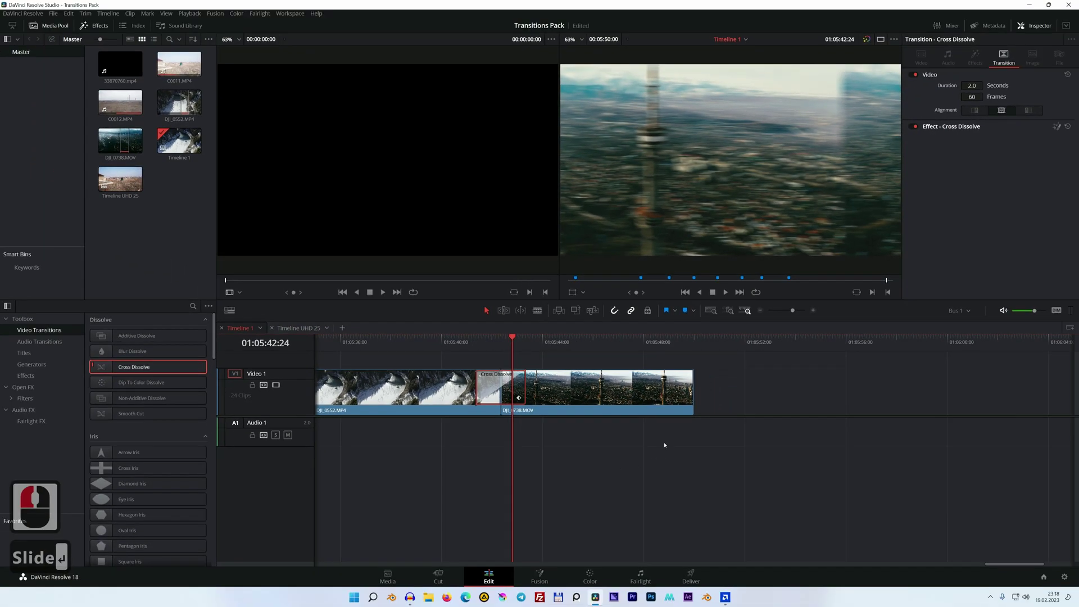
Find the saved Cross Dissolve Slide preset in the User group of the video transitions.
left_click(664, 445)
key("ctrl+minus")
key("ctrl+minus")
key("ctrl+equal")
key("ctrl+equal")
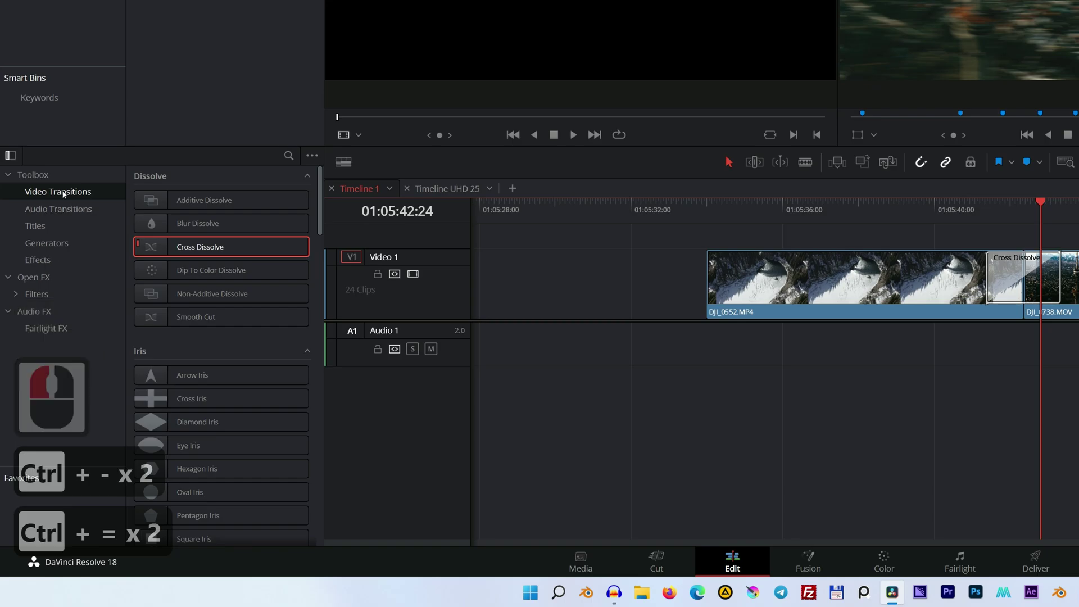
left_click_drag(319, 223, 339, 364)
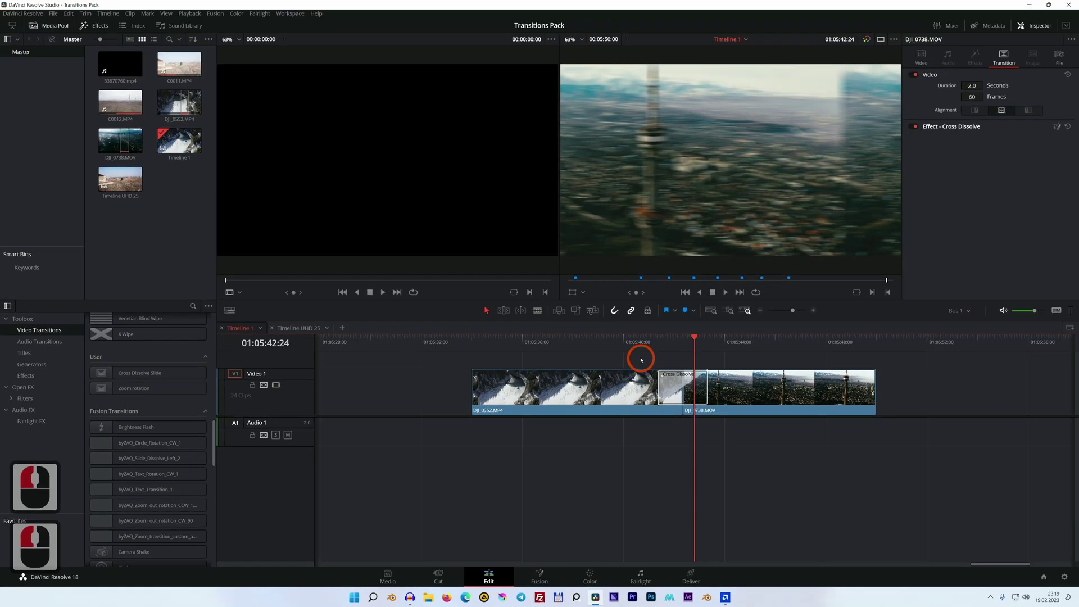
Delete the existing transition at the cut between C0011.MP4 and C0012.MP4, around 01:00:49:00 on the timeline.
key("ctrl+minus")
key("ctrl+minus")
key("ctrl+minus")
key("ctrl+minus")
key("ctrl+minus")
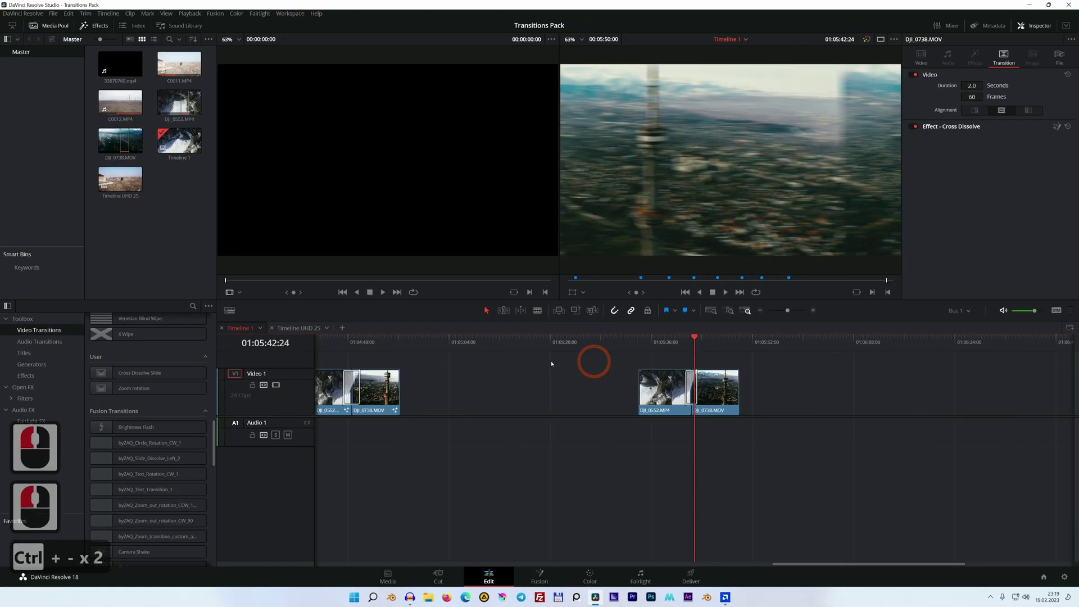
left_click(355, 344)
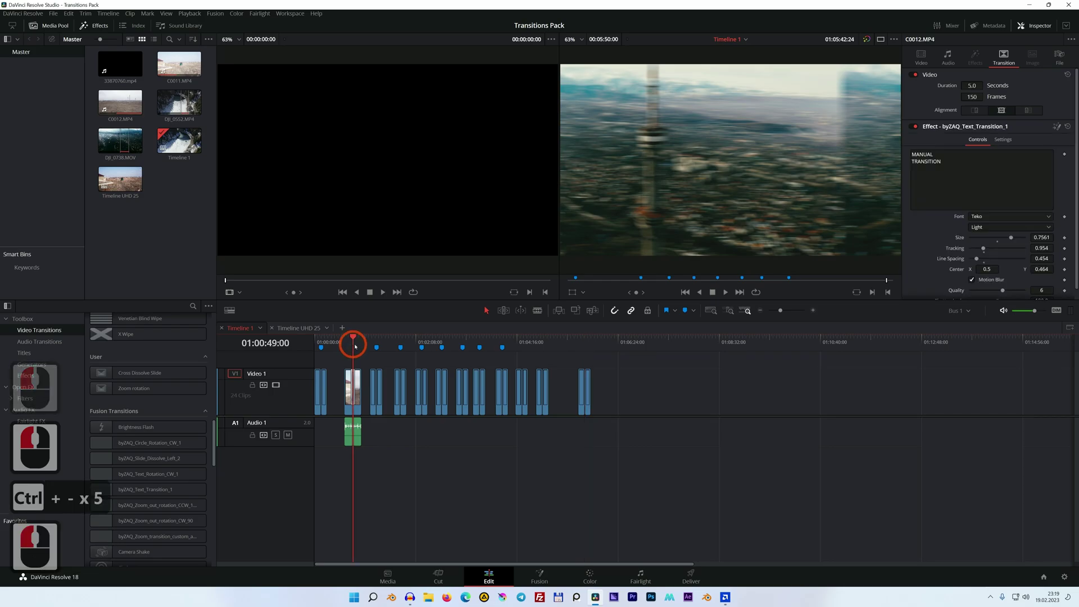
key("ctrl+equal")
key("ctrl+equal")
key("ctrl+equal")
key("ctrl+equal")
key("ctrl+equal")
left_click(723, 393)
key("BackSpace")
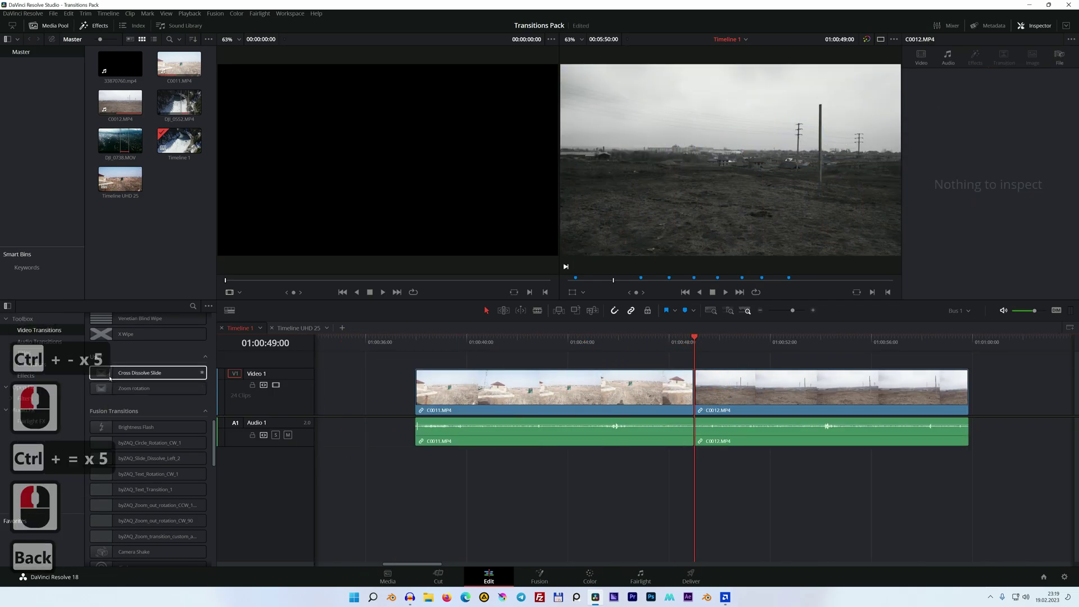
Apply the Cross Dissolve Slide preset to the cut between C0011.MP4 and C0012.MP4 and play through it.
left_click_drag(110, 378, 697, 387)
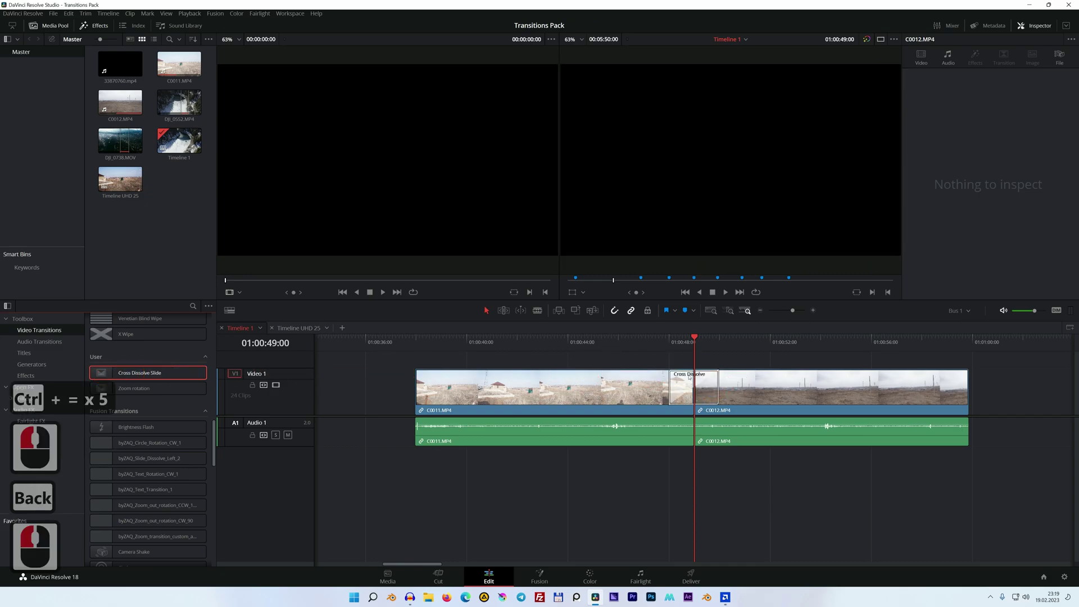
left_click(662, 344)
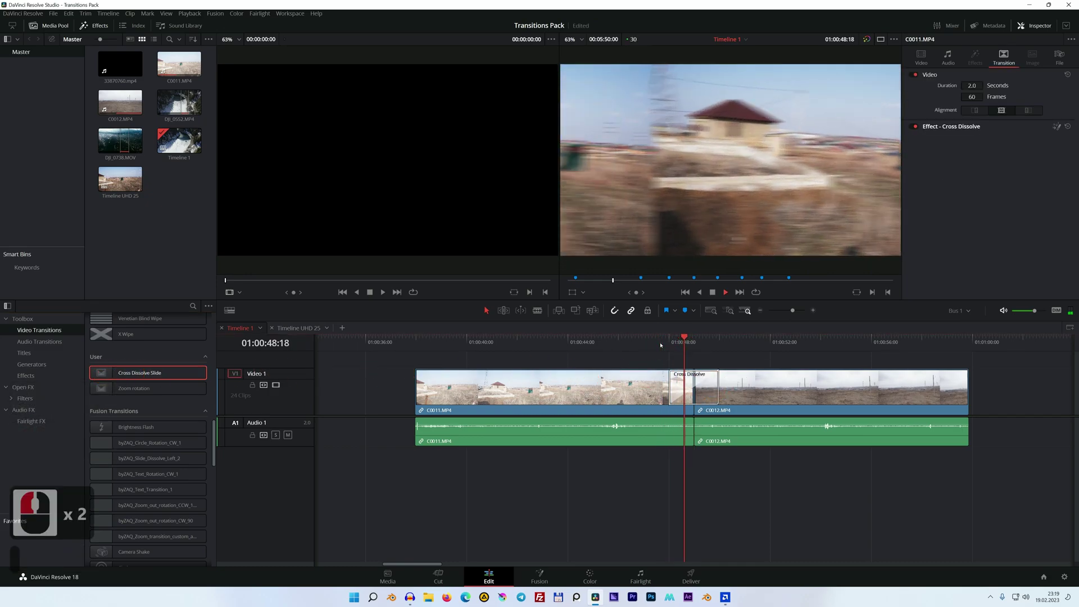
key("space")
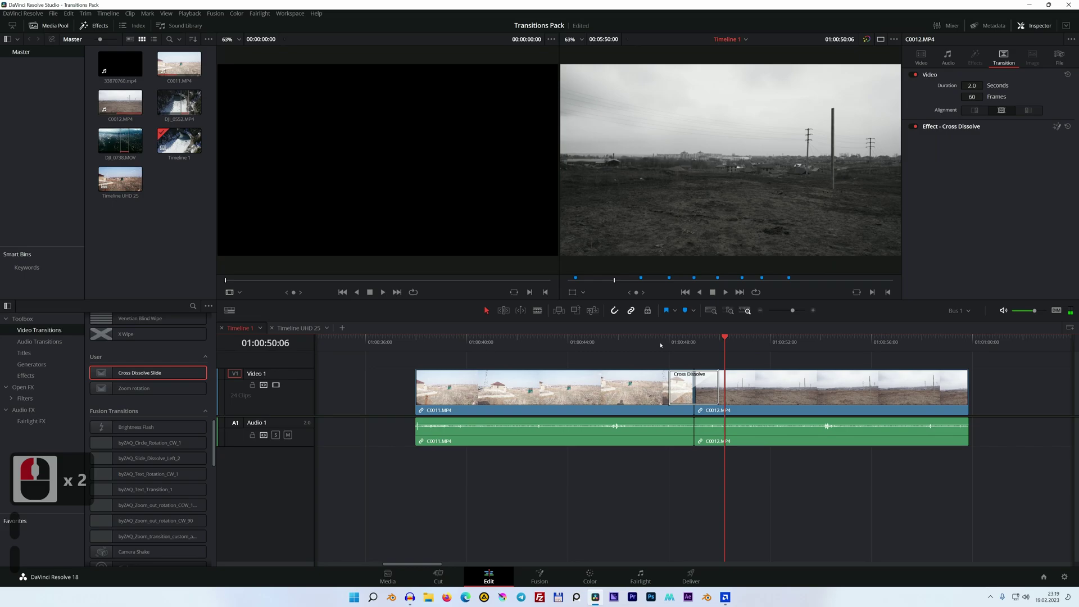
Shorten the Cross Dissolve on the timeline to 20 frames and play through it twice.
left_click_drag(716, 385, 701, 384)
left_click(682, 342)
key("space")
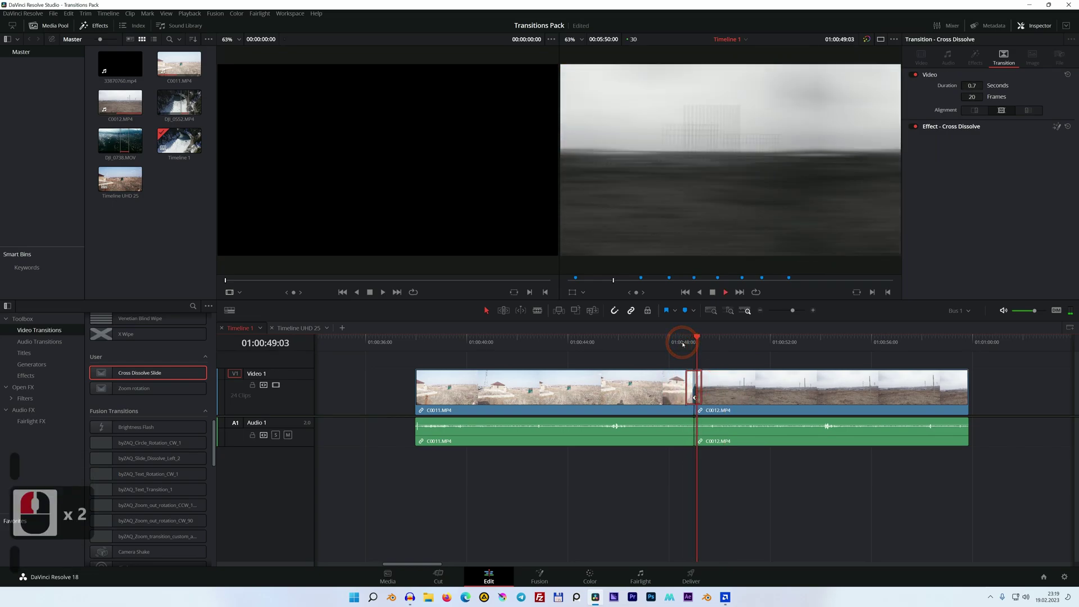
left_click(677, 343)
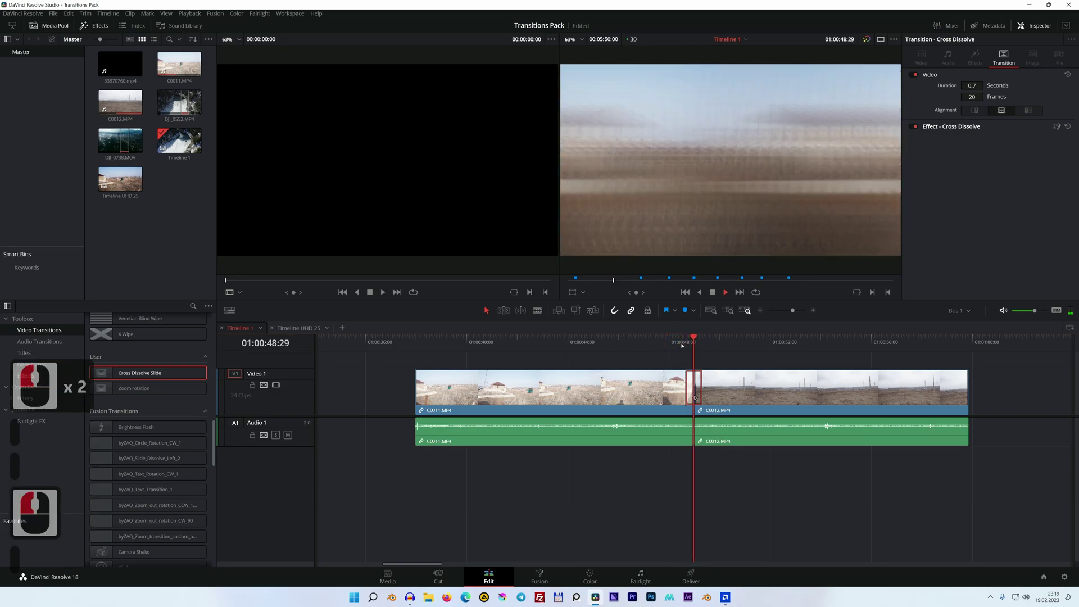
key("space")
Lengthen the Cross Dissolve to 260 frames and play the timeline from just before its start.
left_click_drag(695, 397, 802, 386)
left_click(567, 343)
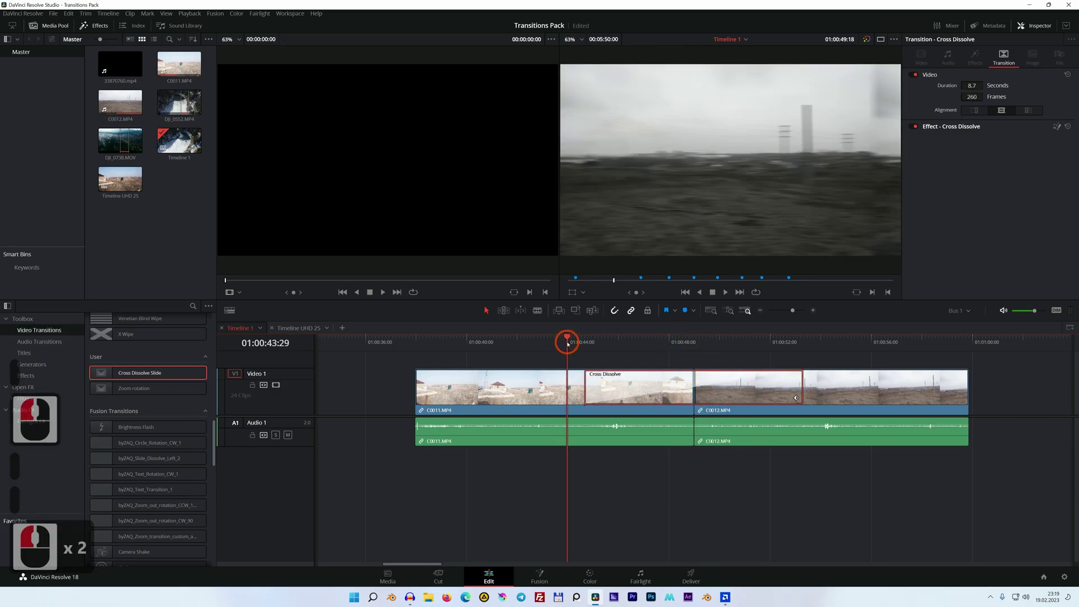
key("space")
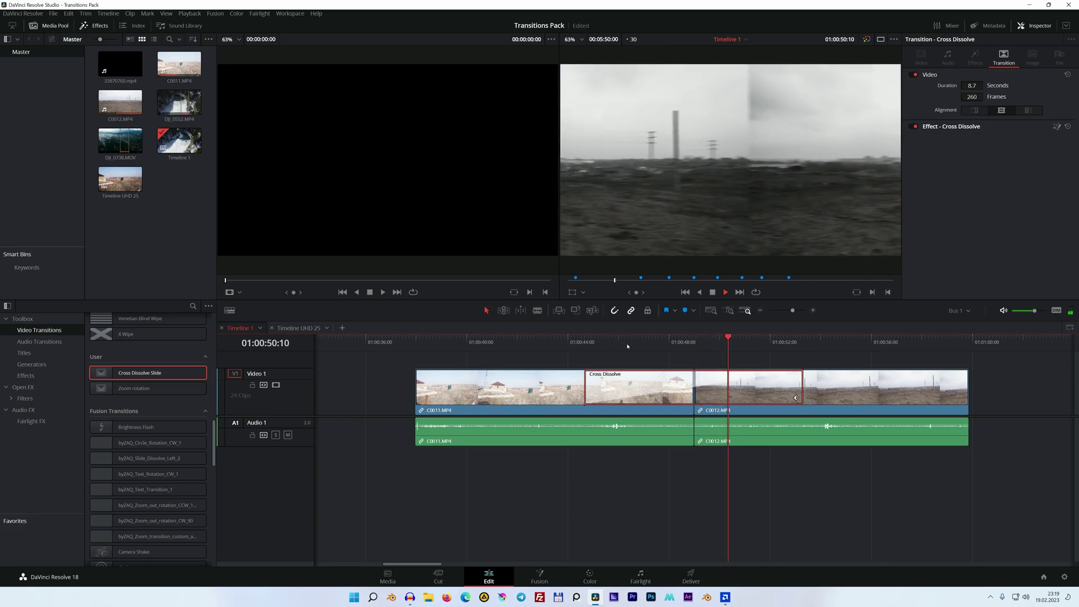
key("space")
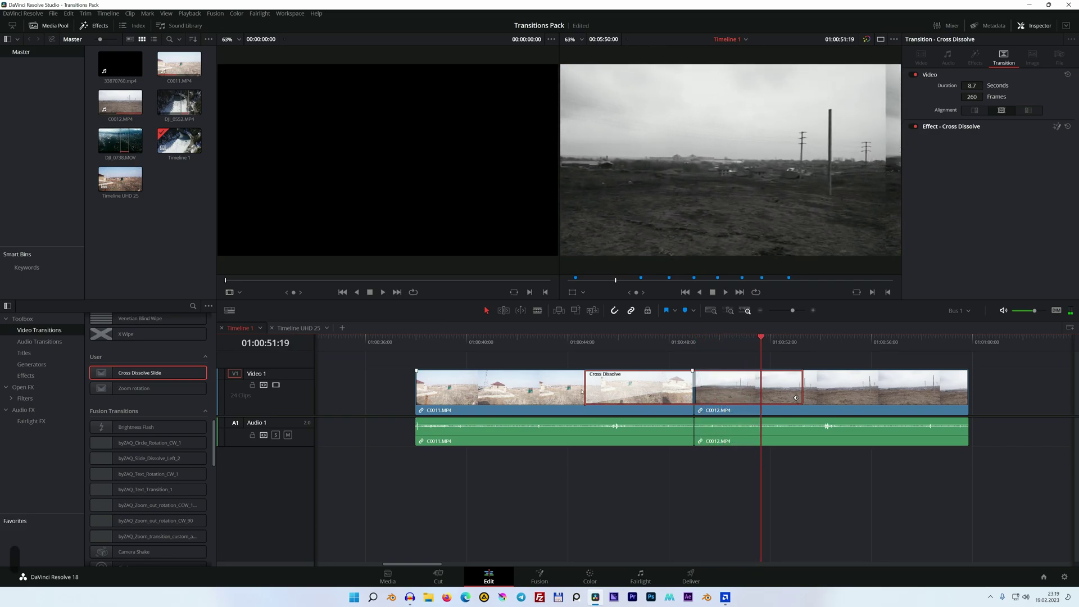
Trim the Cross Dissolve to 68 frames and play through it from its start.
left_click_drag(795, 398, 715, 397)
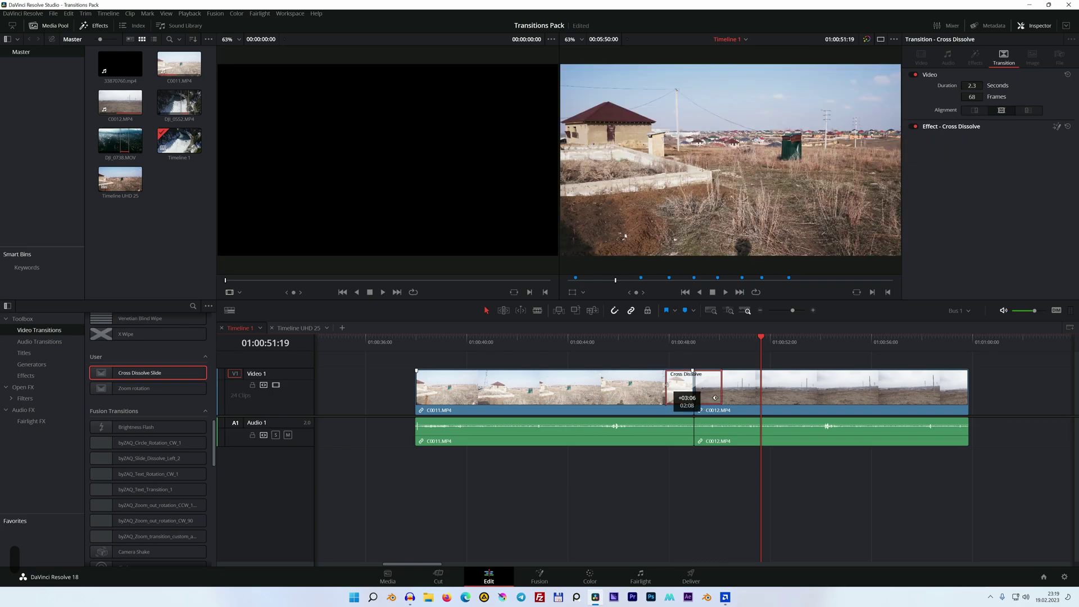
left_click(657, 344)
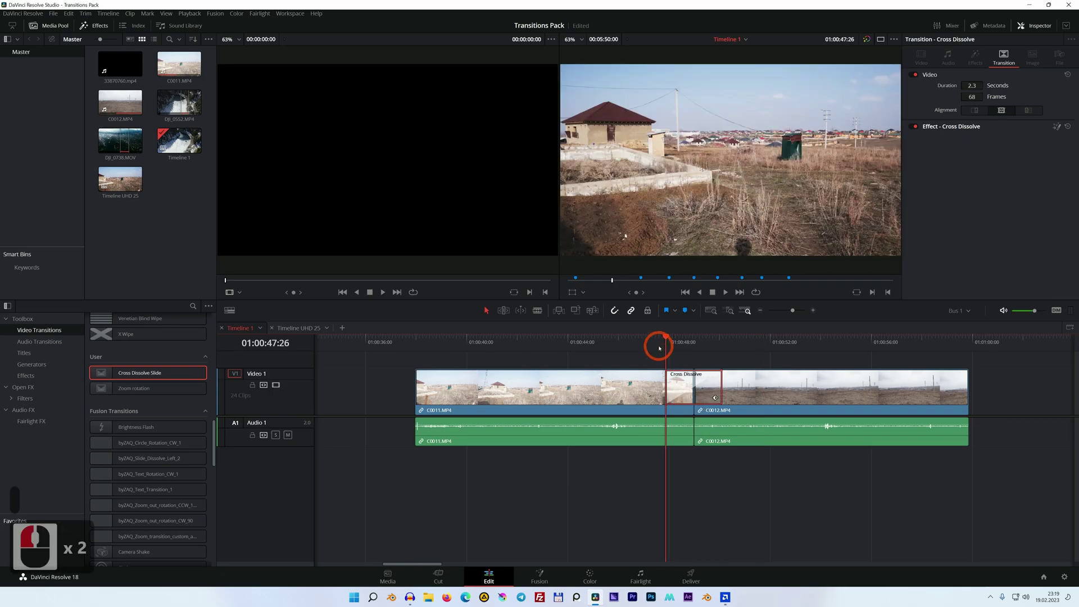
key("space")
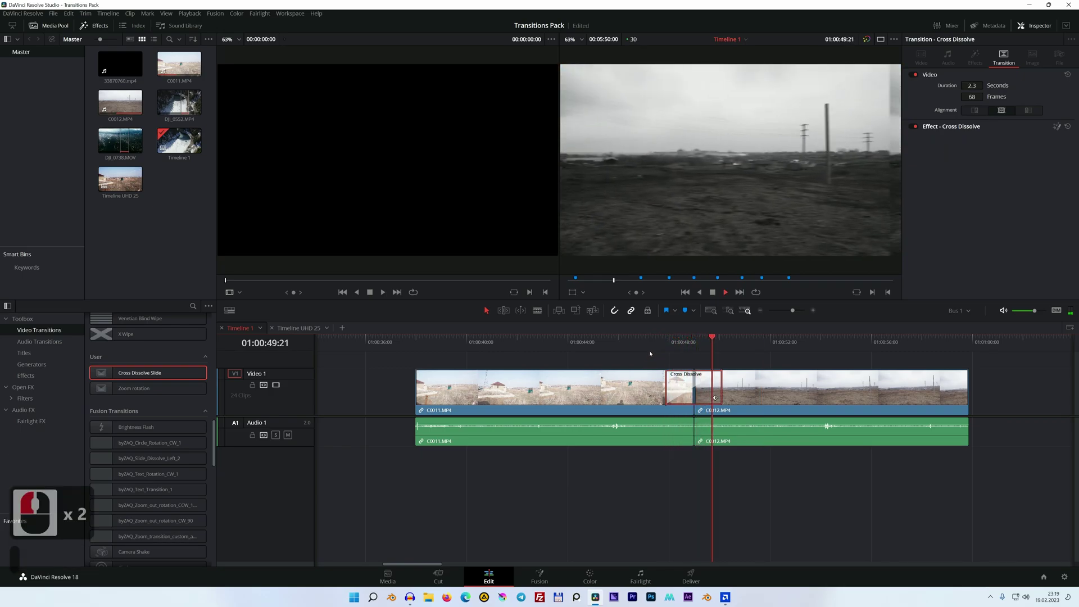
key("space")
Scrub through the first half of the Cross Dissolve and park the playhead at 01:00:48:13 to inspect the image edge.
key("Home")
key("ctrl+minus")
key("ctrl+minus")
left_click(634, 345)
key("ctrl+equal")
key("ctrl+equal")
key("ctrl+equal")
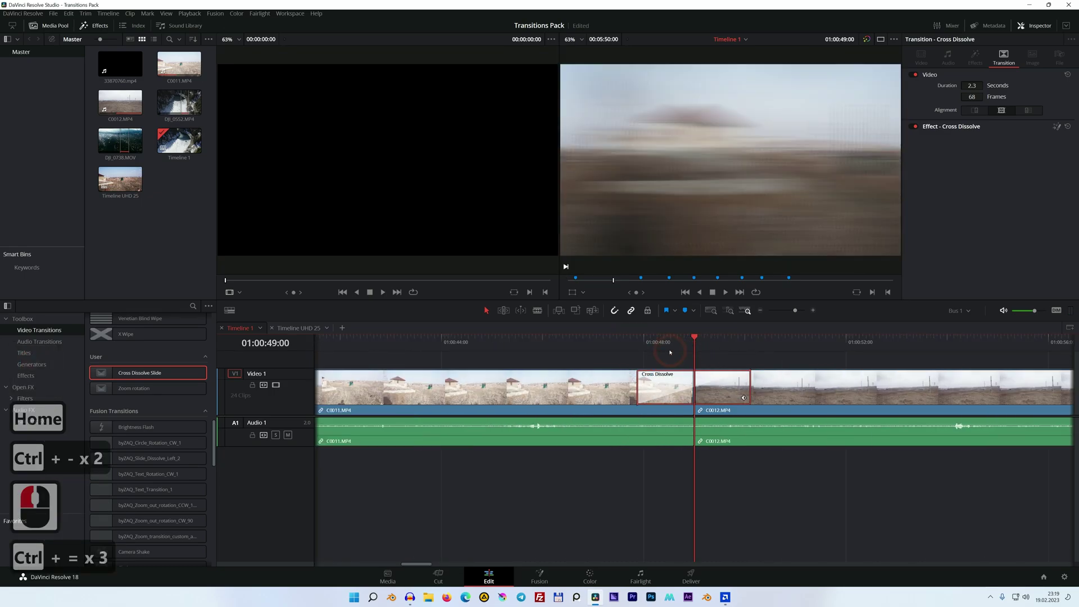
left_click(667, 343)
left_click_drag(666, 344, 650, 344)
left_click(655, 345)
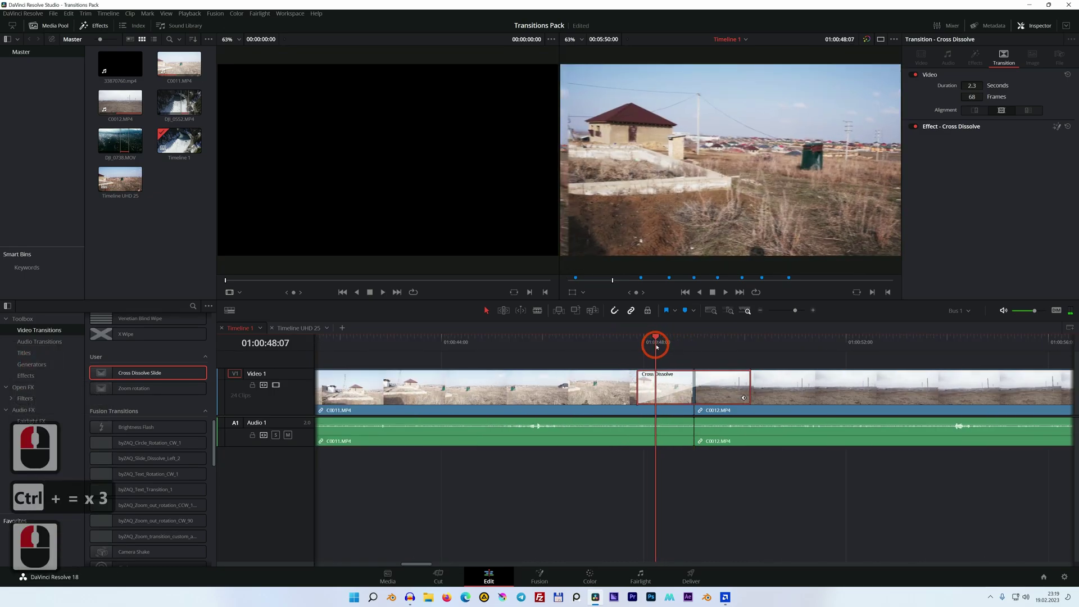
left_click(665, 344)
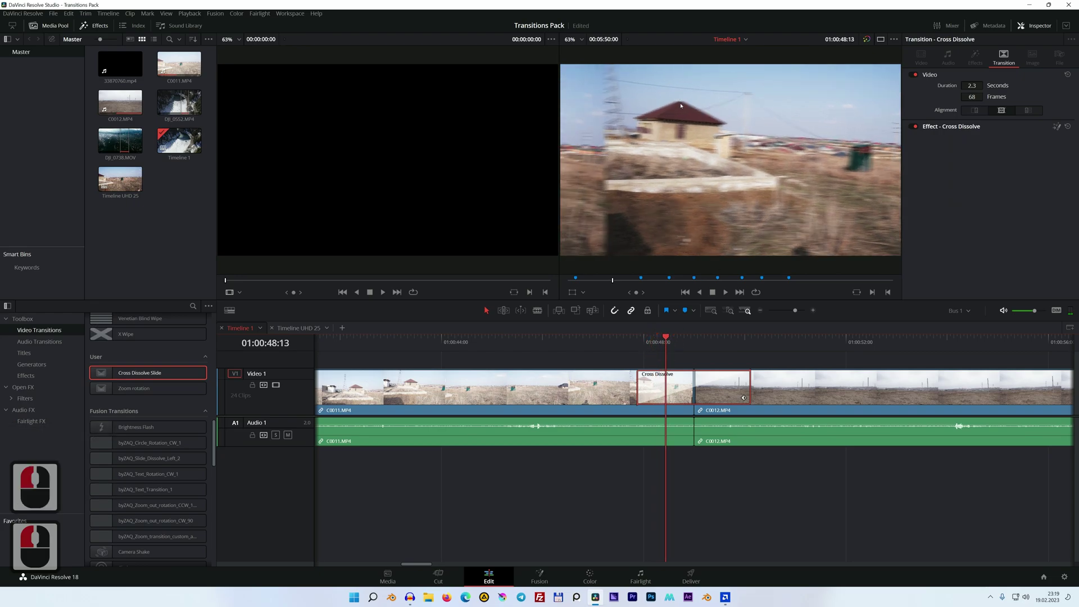
Open the Cross Dissolve in the Fusion page and set Transform1's Edge Behaviour to Reflect.
right_click(660, 388)
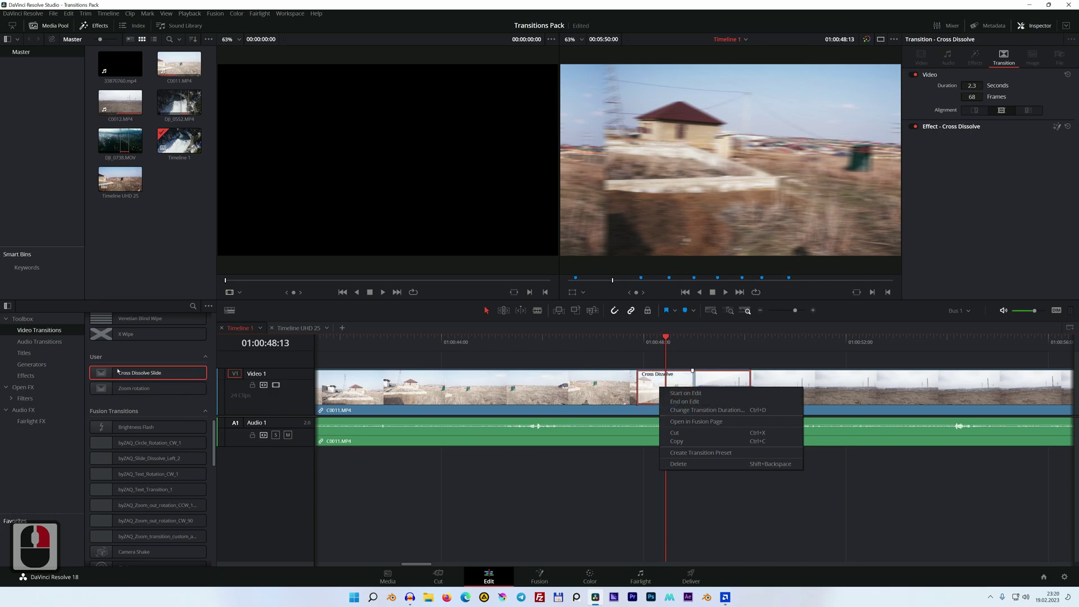
left_click(696, 422)
middle_click(496, 455)
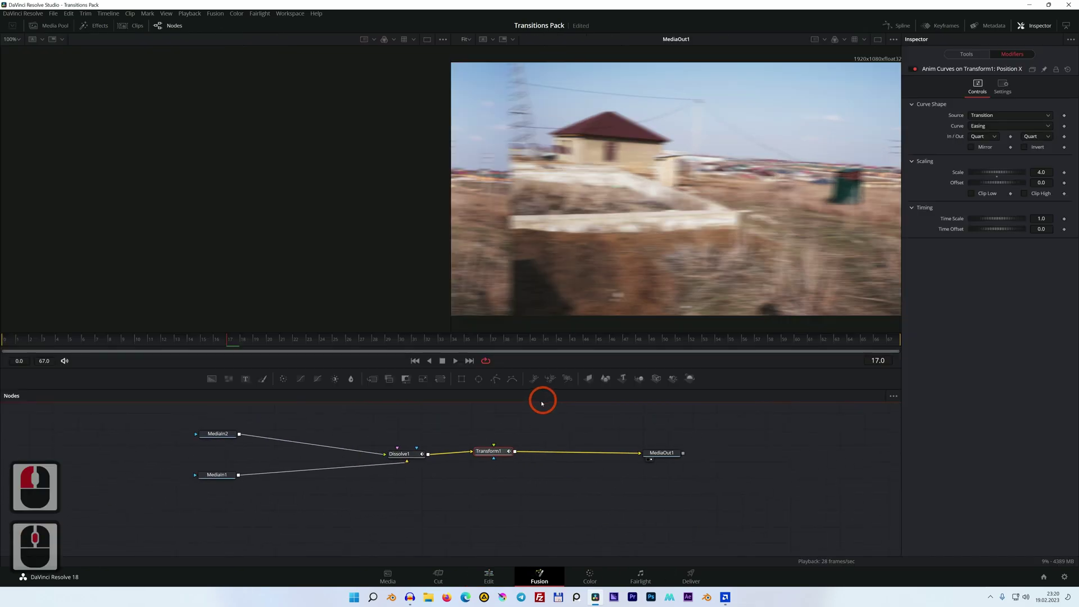
left_click(498, 451)
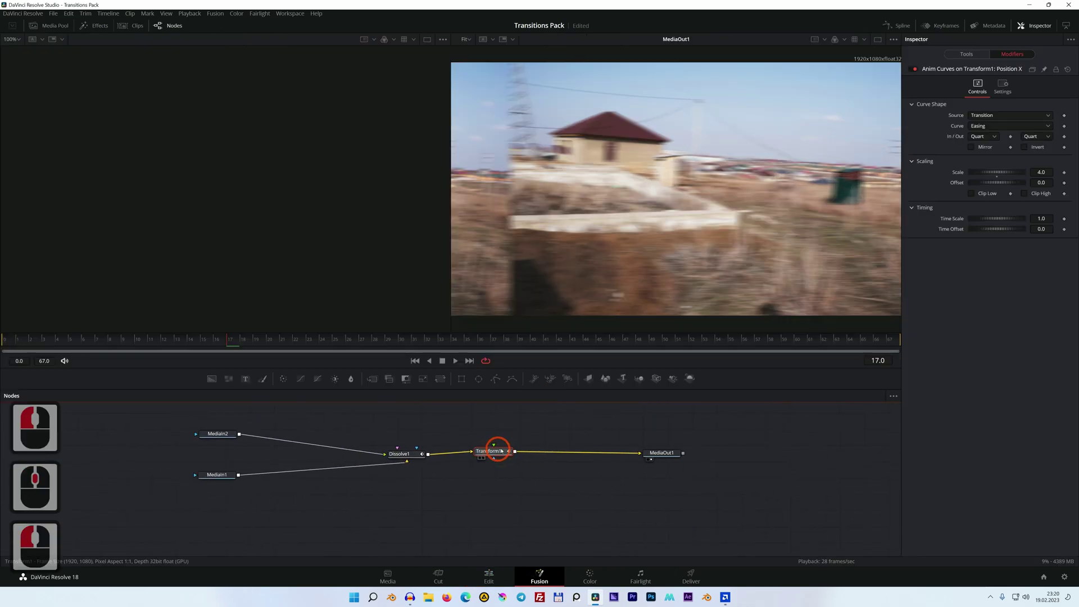
left_click(975, 55)
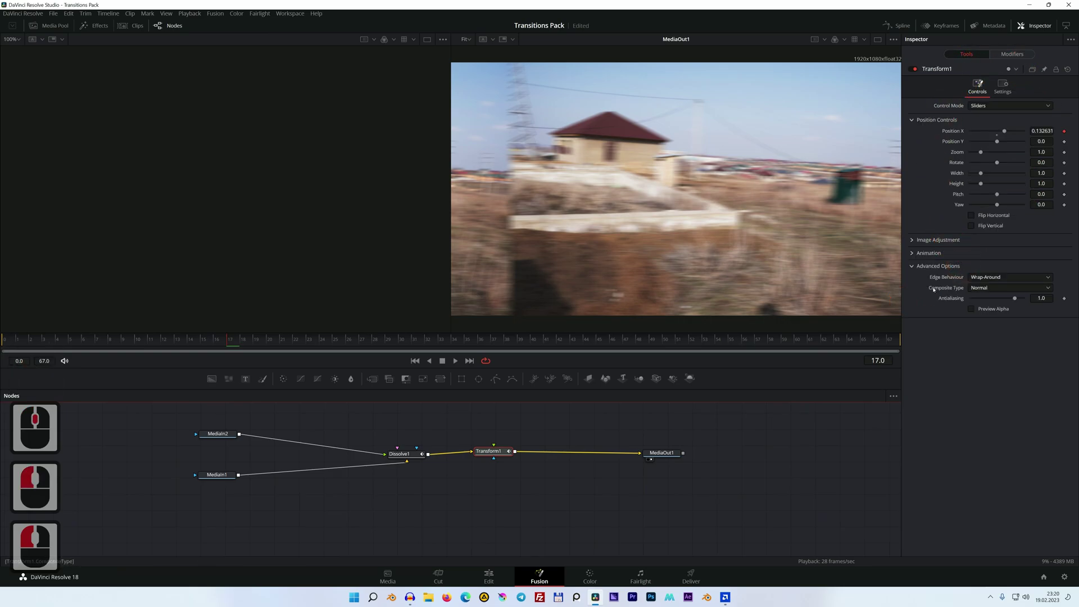
left_click(993, 280)
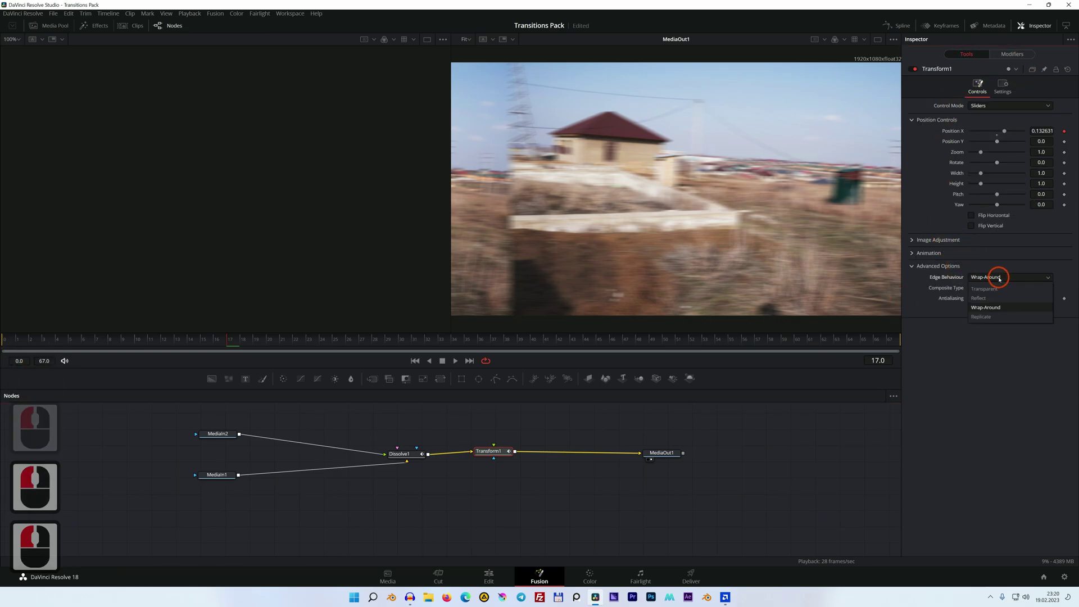
left_click(994, 298)
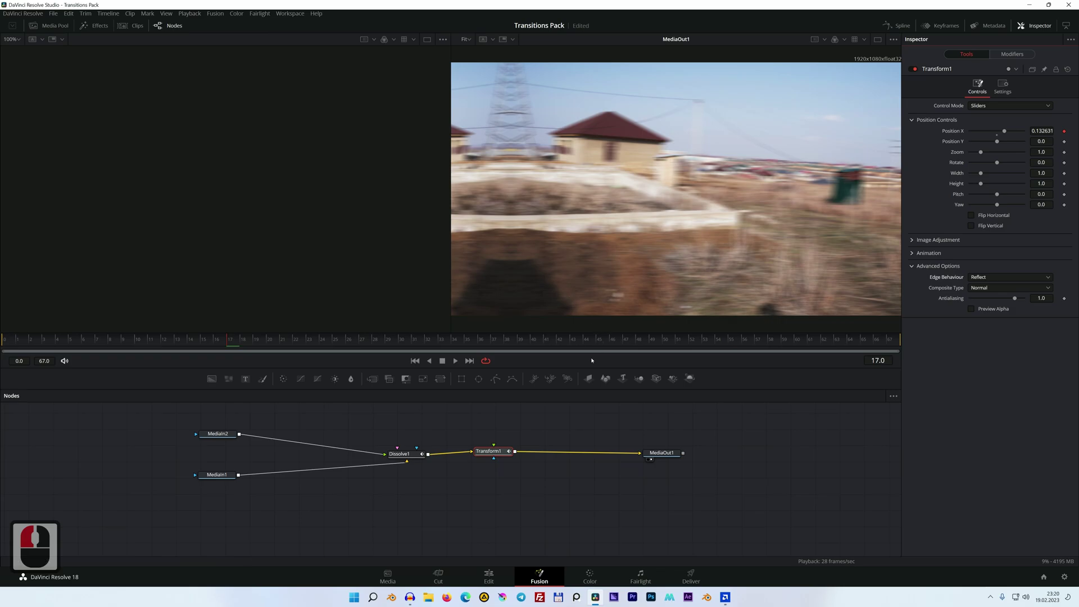
Return to the Edit page and play the reflected-edge transition from just before its start.
left_click(488, 574)
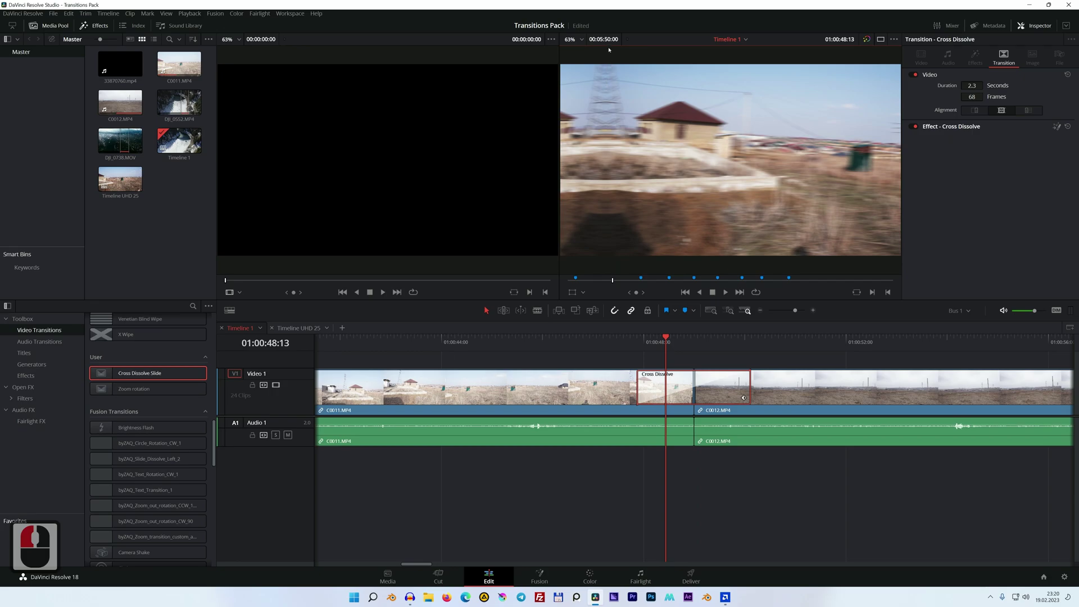
mouse_move(635, 344)
left_mouse_down()
mouse_move(604, 345)
mouse_move(614, 344)
left_mouse_up()
key("space")
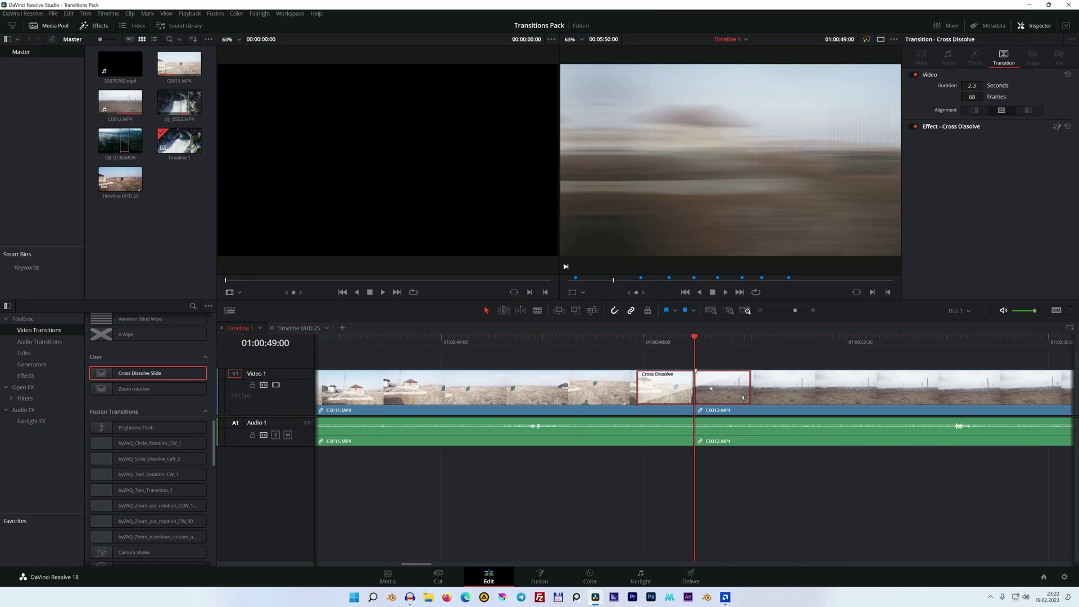
Reopen the Cross Dissolve in the Fusion page and turn off Motion Blur on Transform1.
right_click(710, 387)
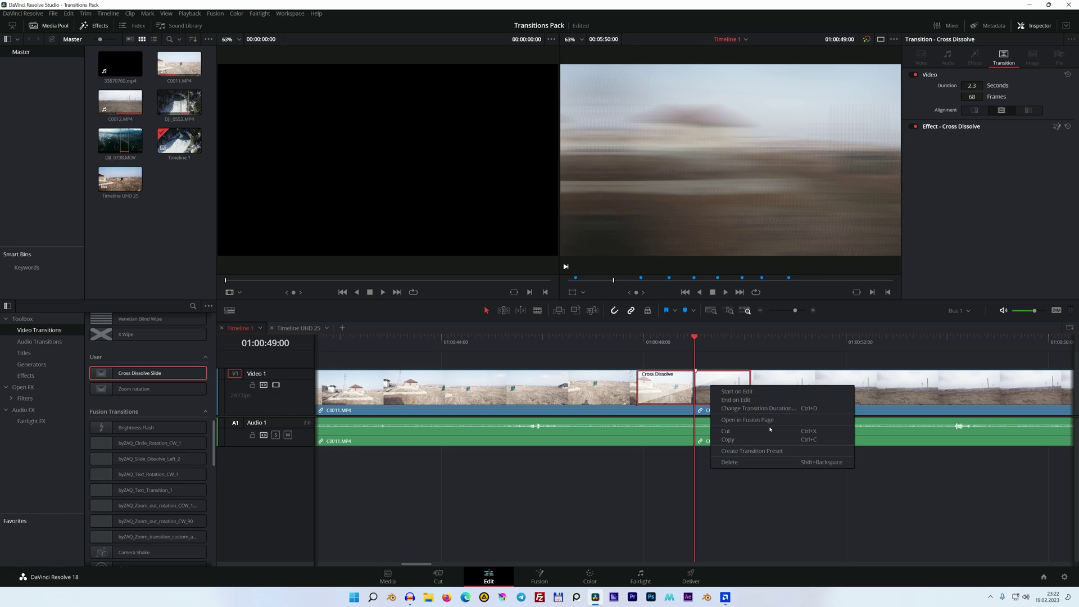
left_click(753, 419)
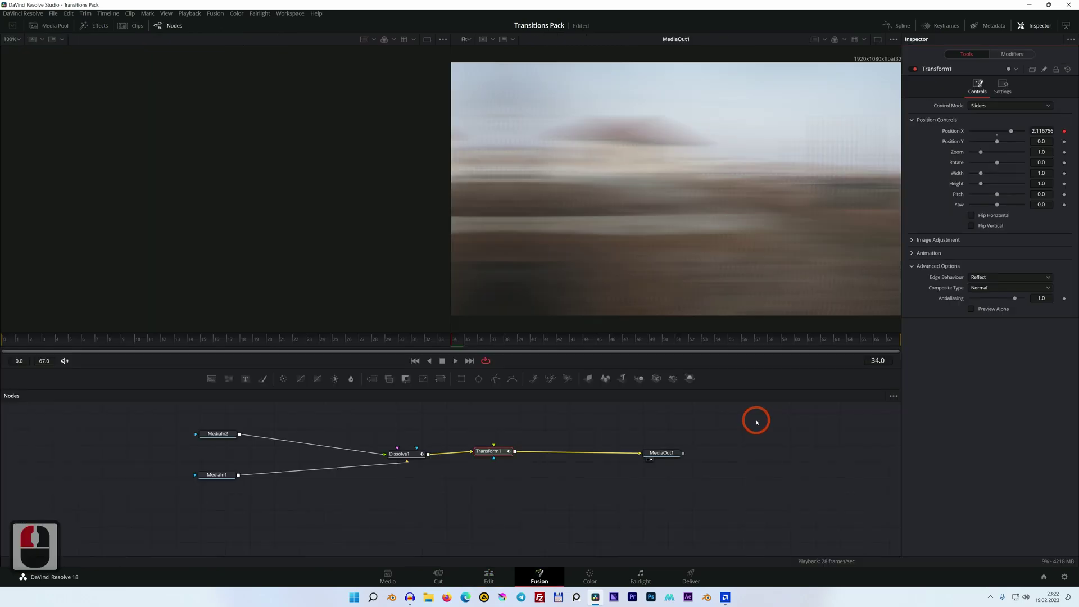
left_click(488, 451)
left_click(1002, 85)
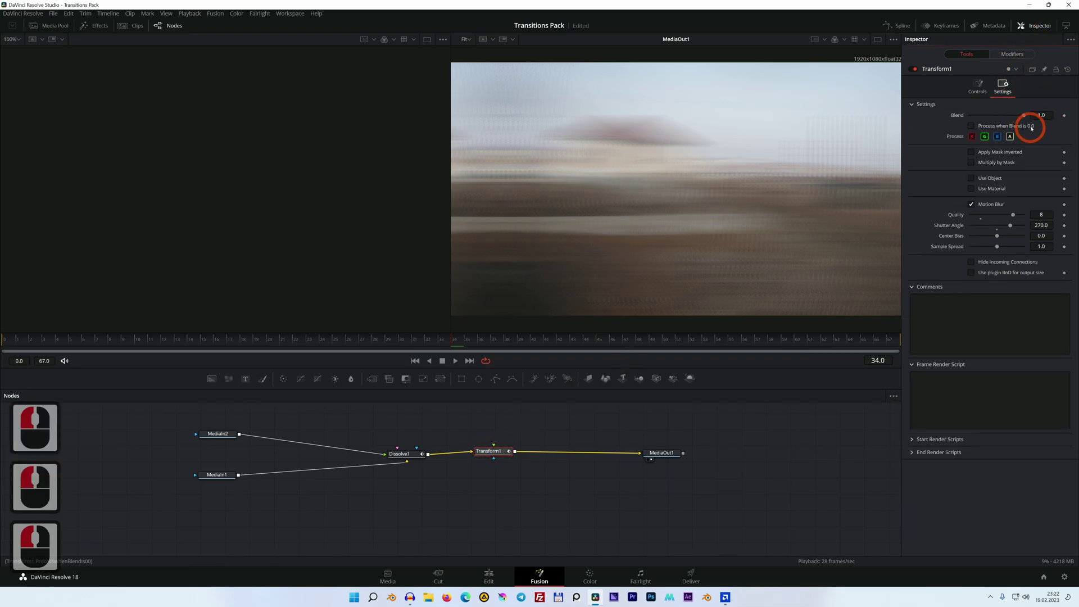
left_click(971, 204)
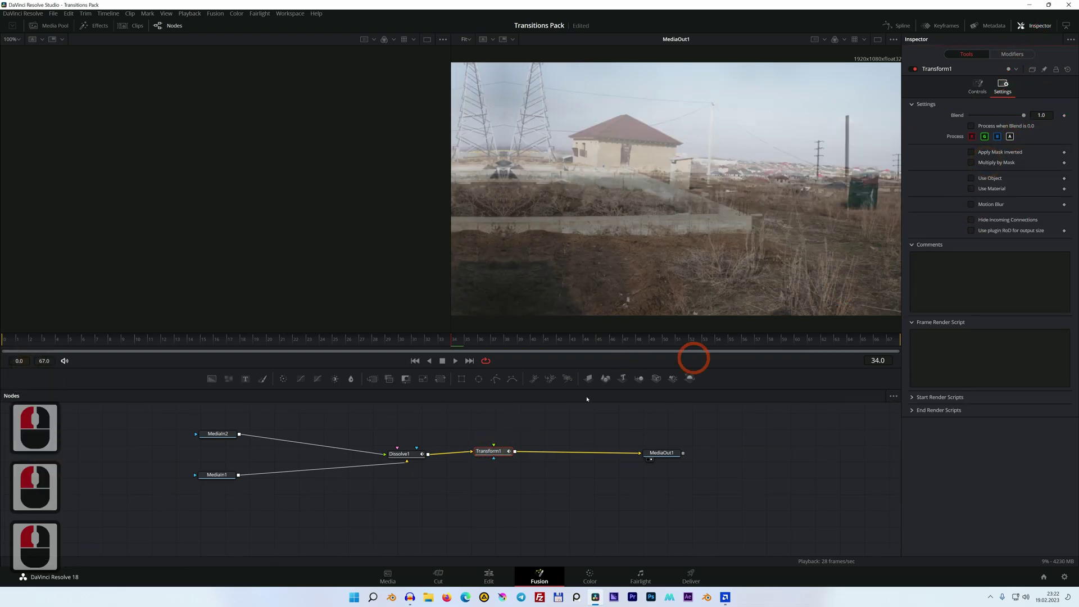
Add the Directional Blur effect between Transform1 and MediaOut1 and line it up in the node flow.
left_click(539, 425)
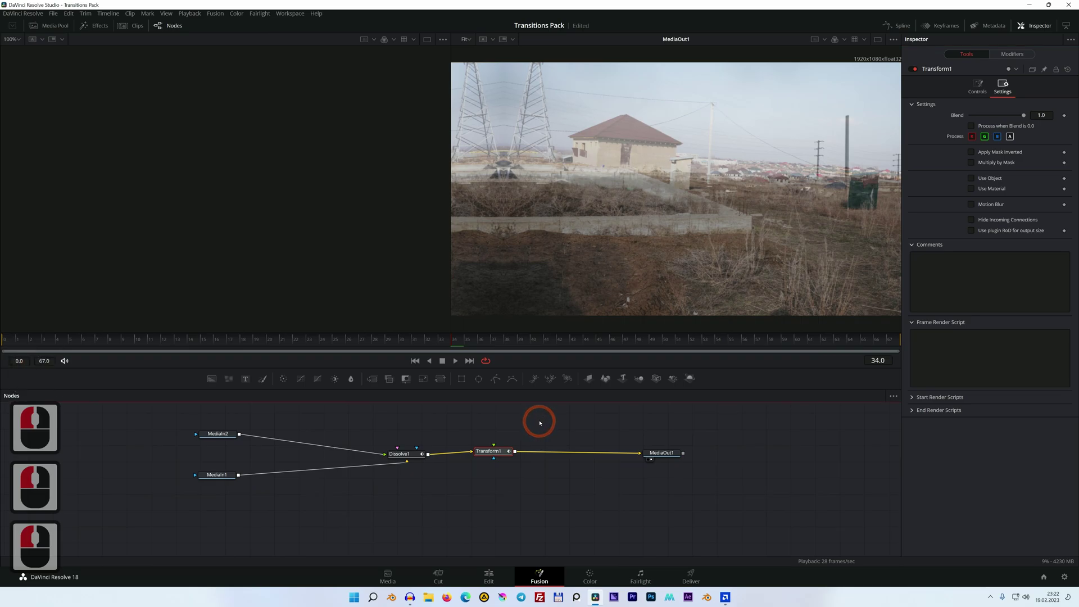
key("shift+space")
type("v")
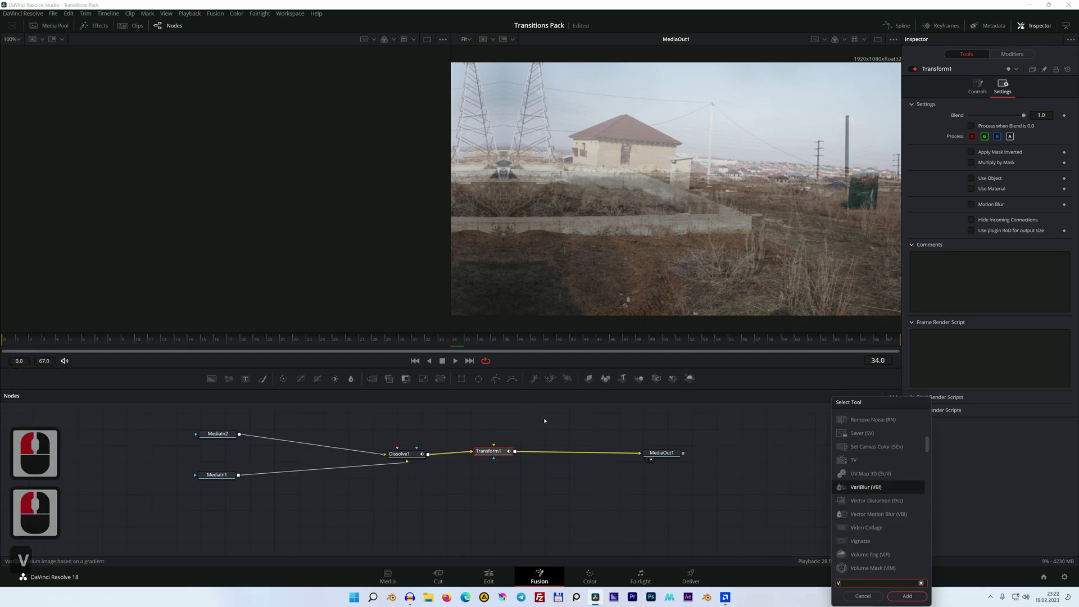
key("BackSpace")
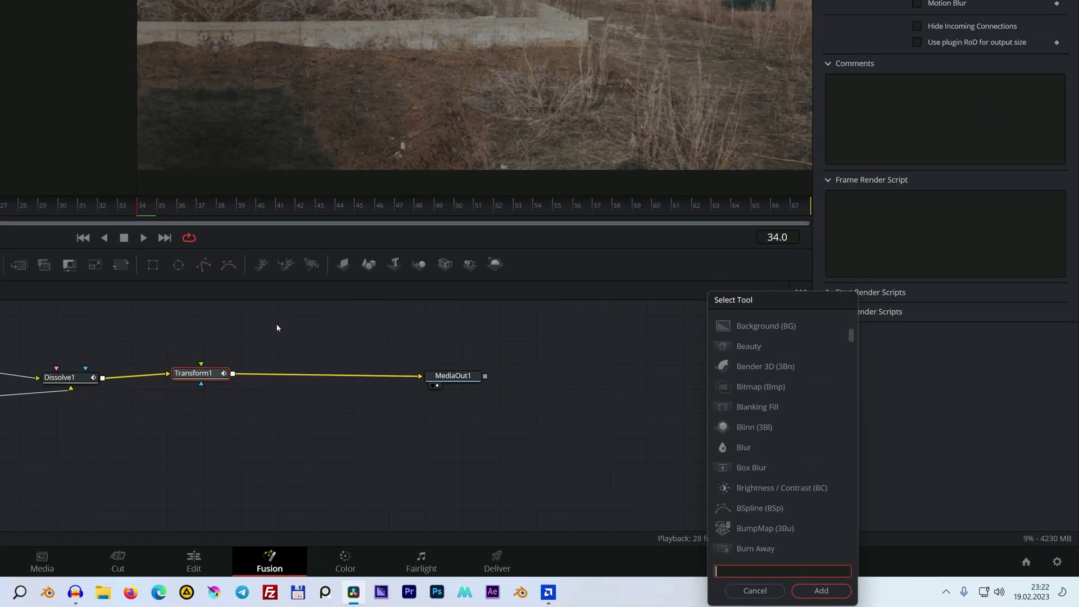
type("direction")
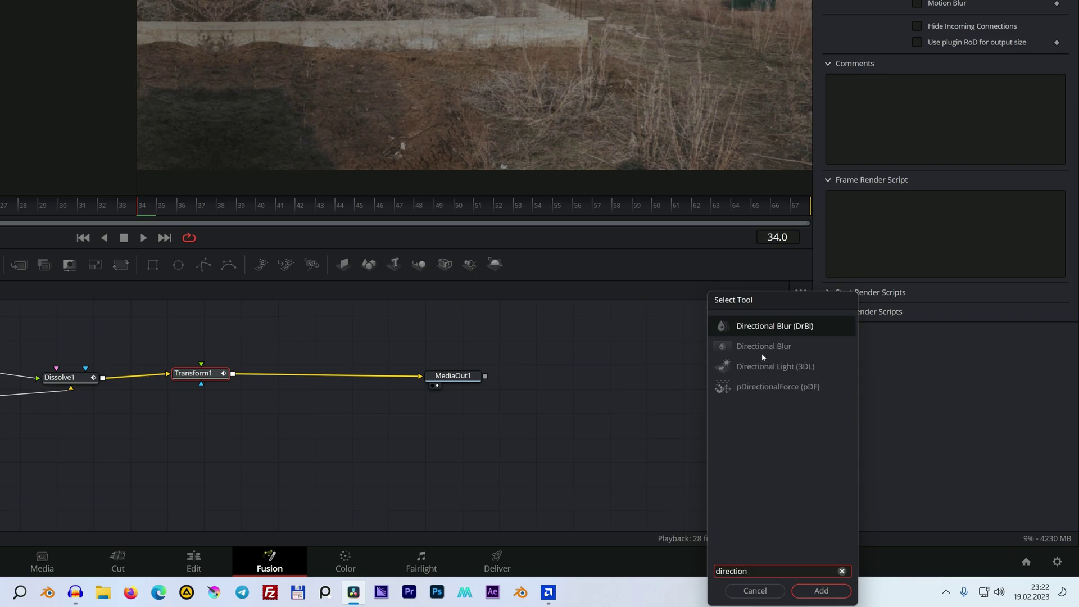
left_click(729, 344)
left_click(747, 347)
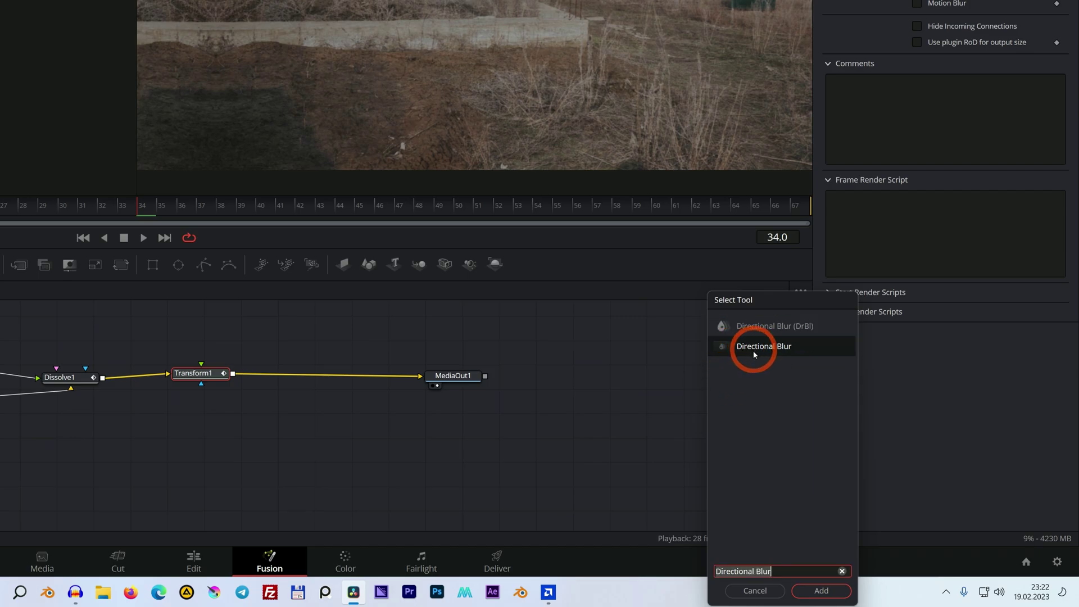
double_click(747, 349)
left_click(296, 376)
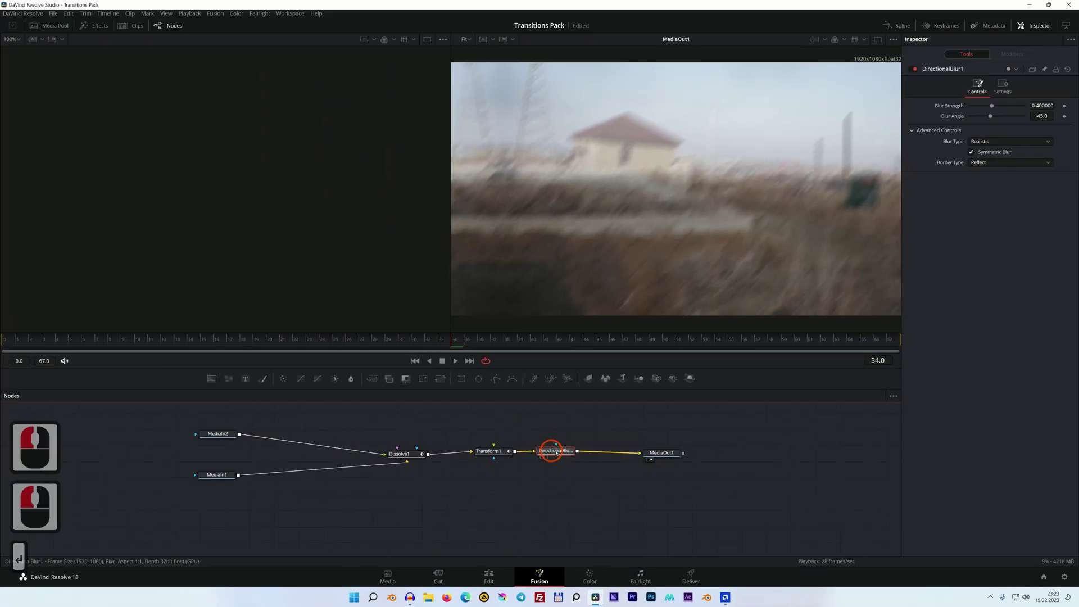
left_click_drag(556, 452, 571, 454)
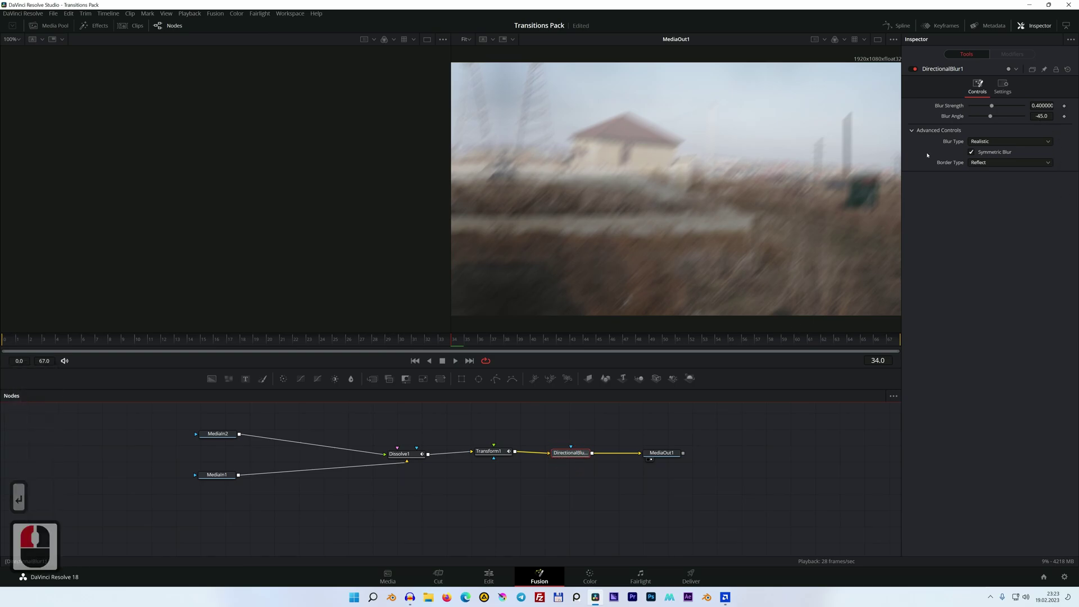
Set DirectionalBlur1's Blur Angle to 0, inspect frame 33, and raise Blur Strength to about 0.764.
left_click(1041, 117)
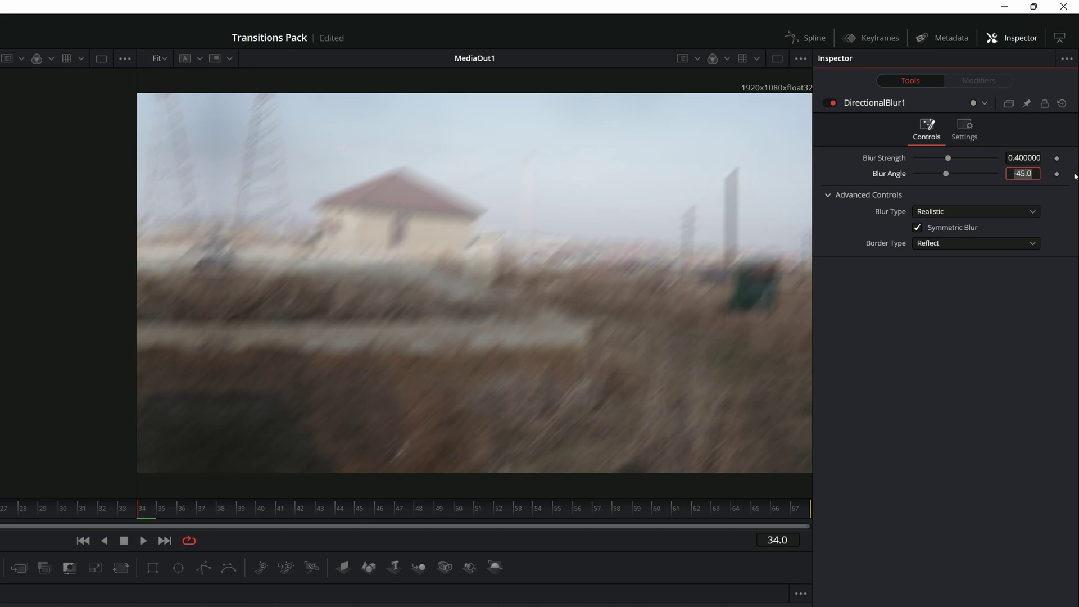
type("0")
key("Tab")
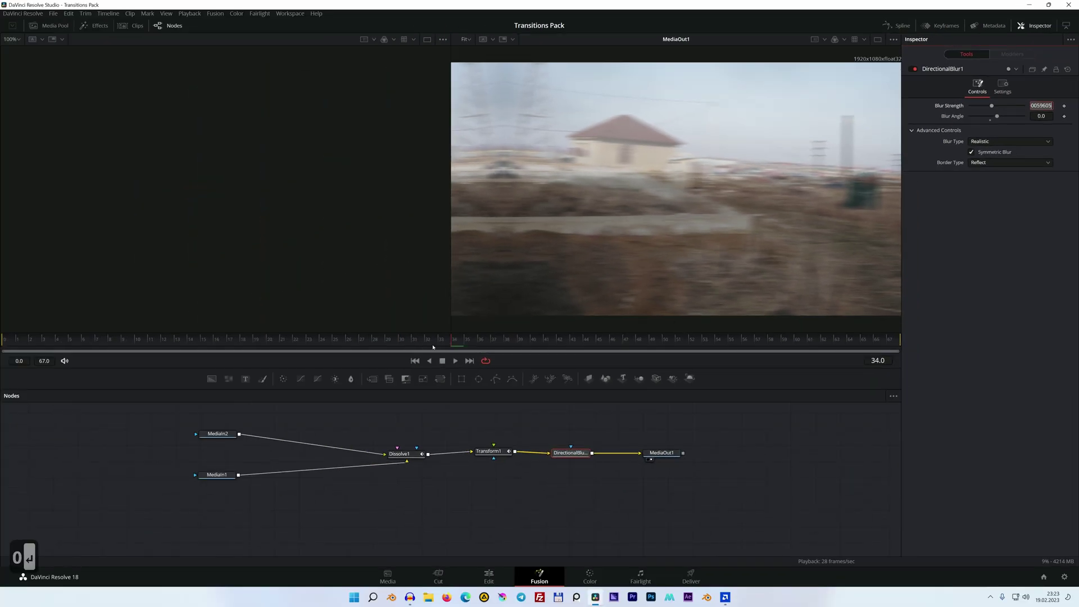
left_click(103, 514)
left_click_drag(429, 344, 440, 342)
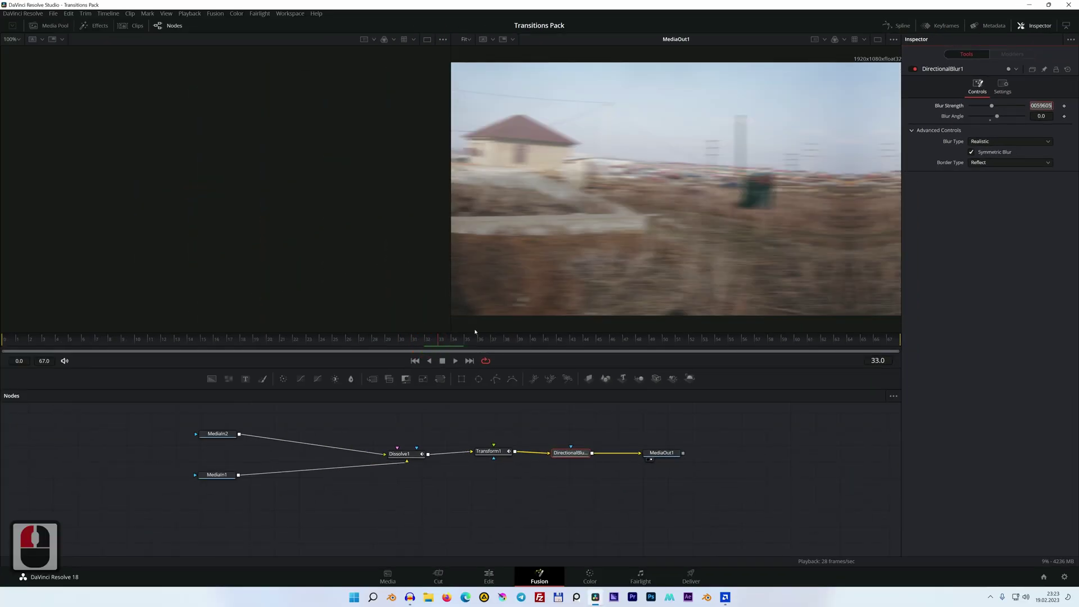
left_click_drag(991, 106, 1010, 105)
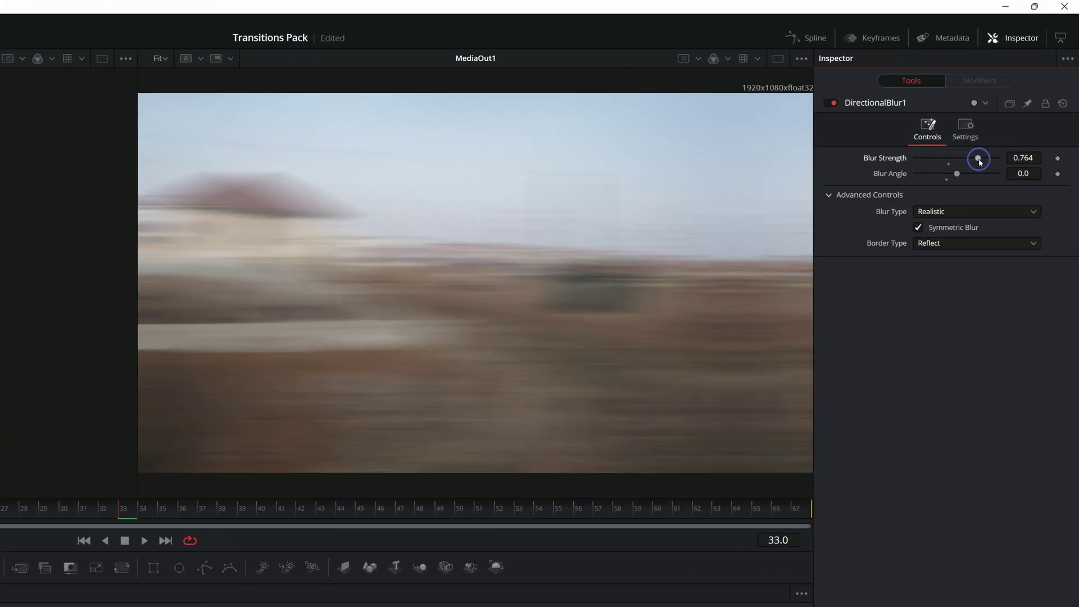
Modify DirectionalBlur1's Blur Strength with Anim Curves, show the modifier's settings, and scrub through the whole transition.
right_click(1012, 106)
mouse_move(1007, 213)
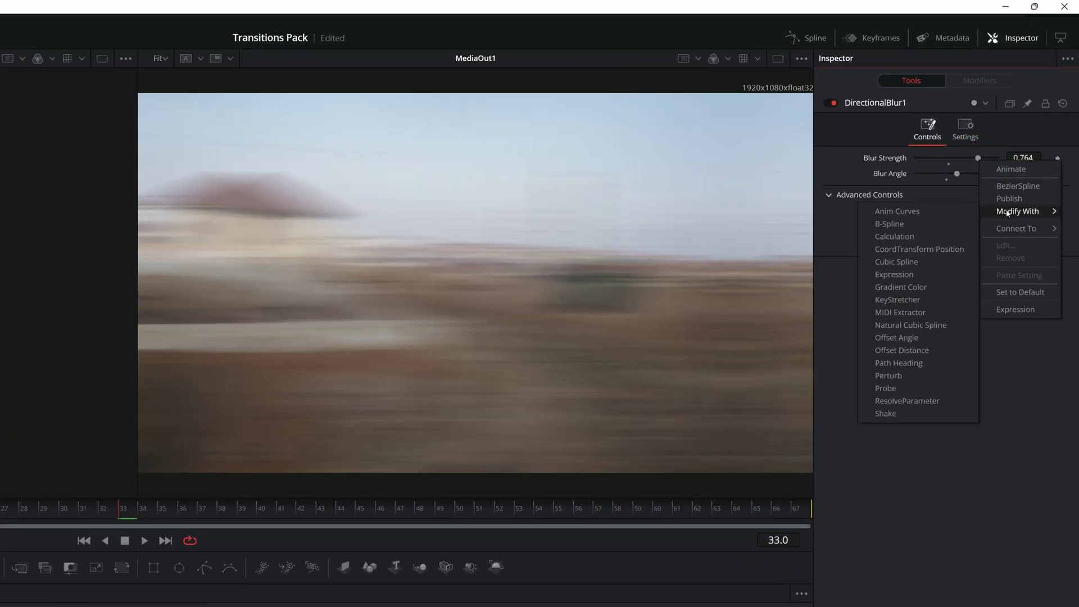
left_click(914, 213)
left_click(980, 80)
left_click_drag(6, 340, 928, 341)
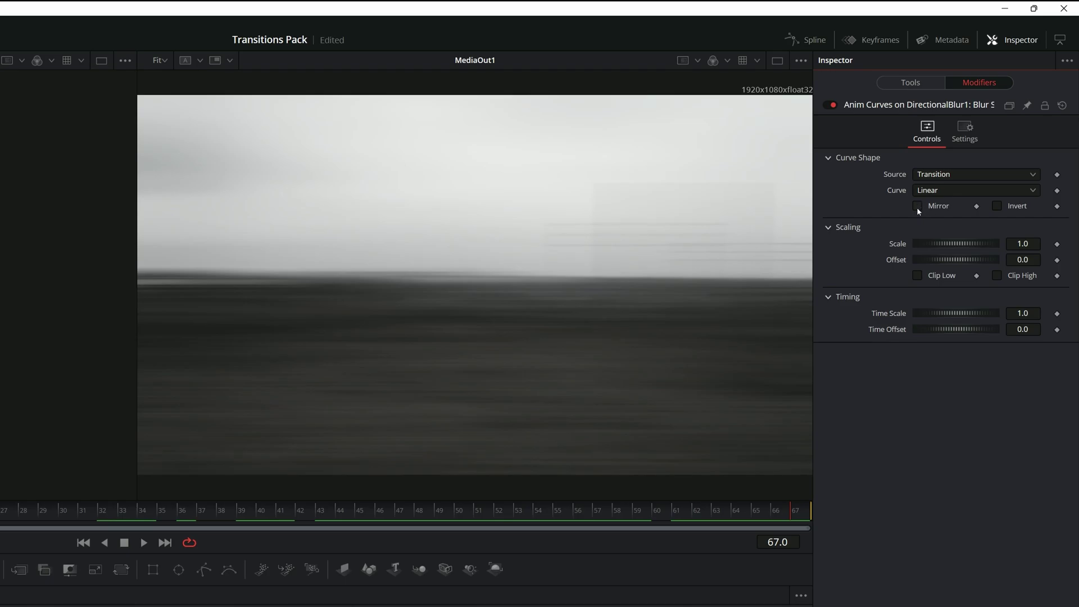
Turn on Mirror for the Blur Strength animation curve and scrub through the transition to frame 31.
left_click(917, 206)
left_click_drag(9, 341, 545, 342)
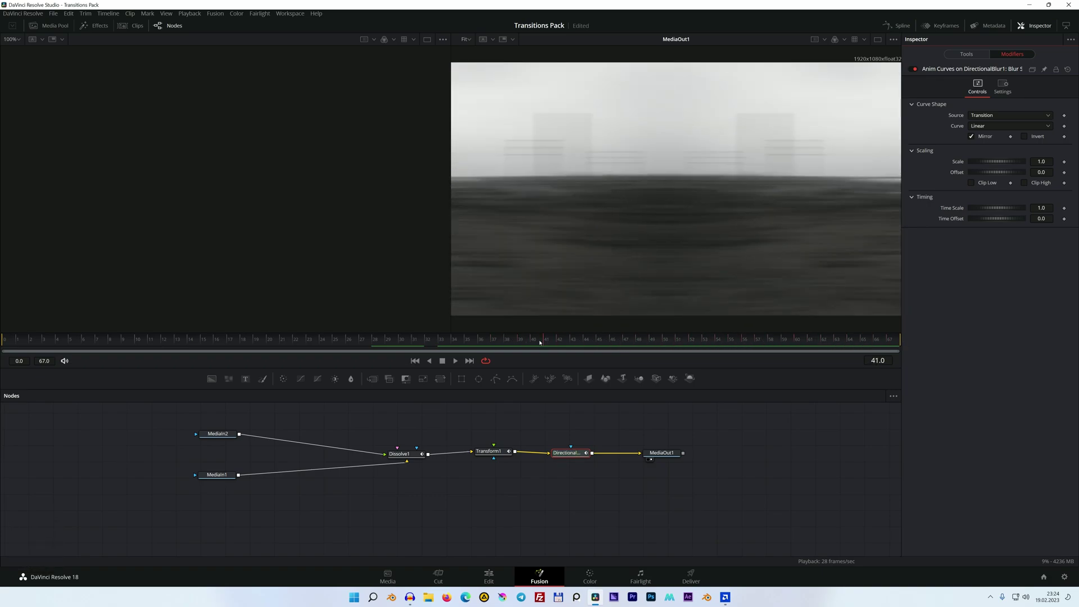
left_click(416, 340)
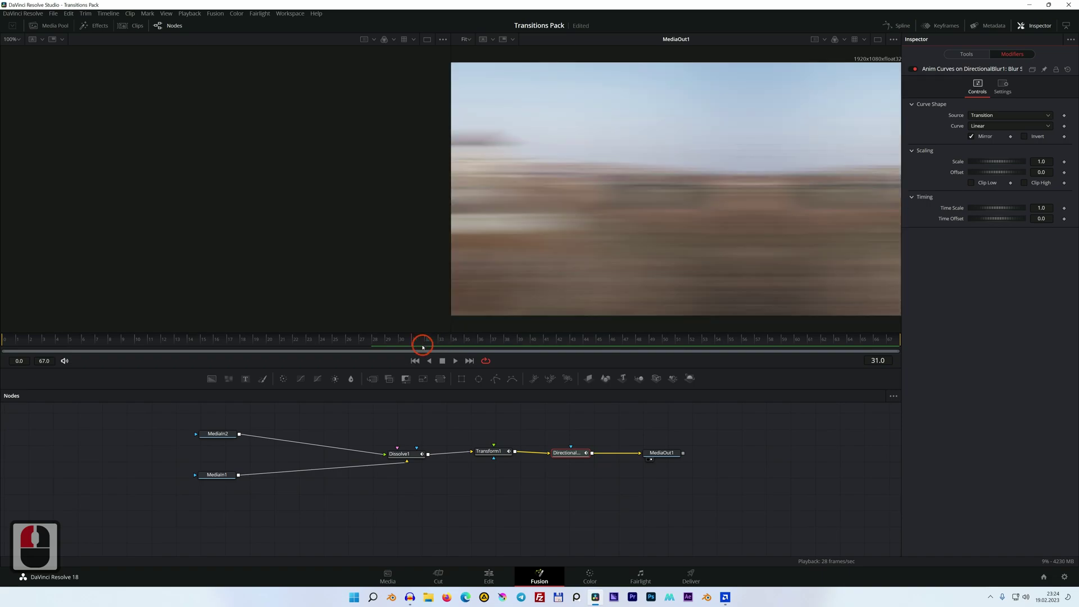
Check Transform1's Position X curve for reference and set DirectionalBlur1's Blur Strength curve to Easing.
left_click(437, 488)
left_click(488, 452)
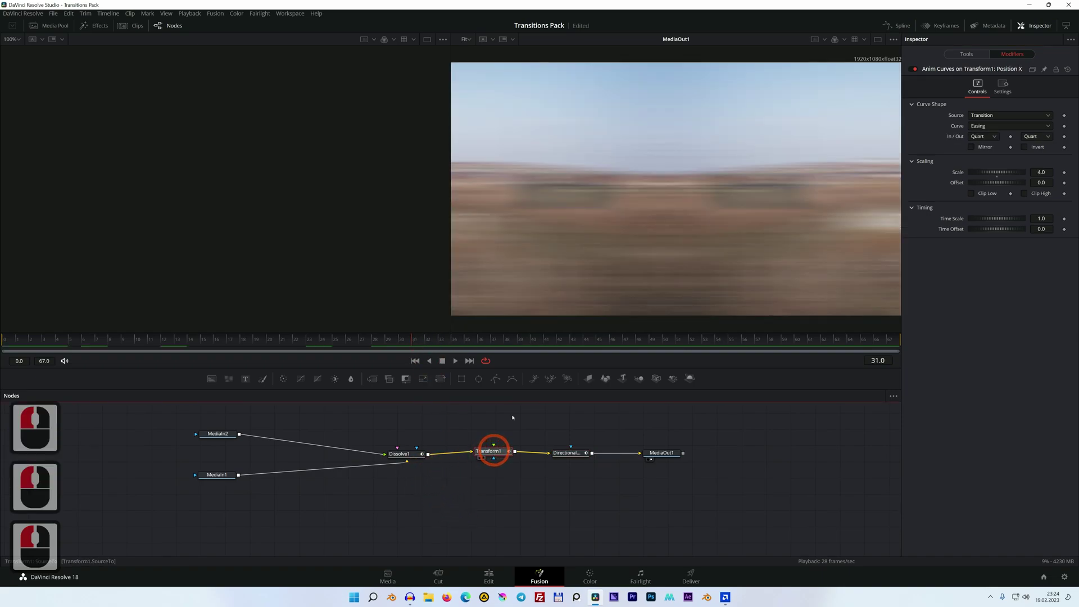
left_click(569, 453)
left_click(423, 340)
left_click(1008, 125)
left_click(1040, 129)
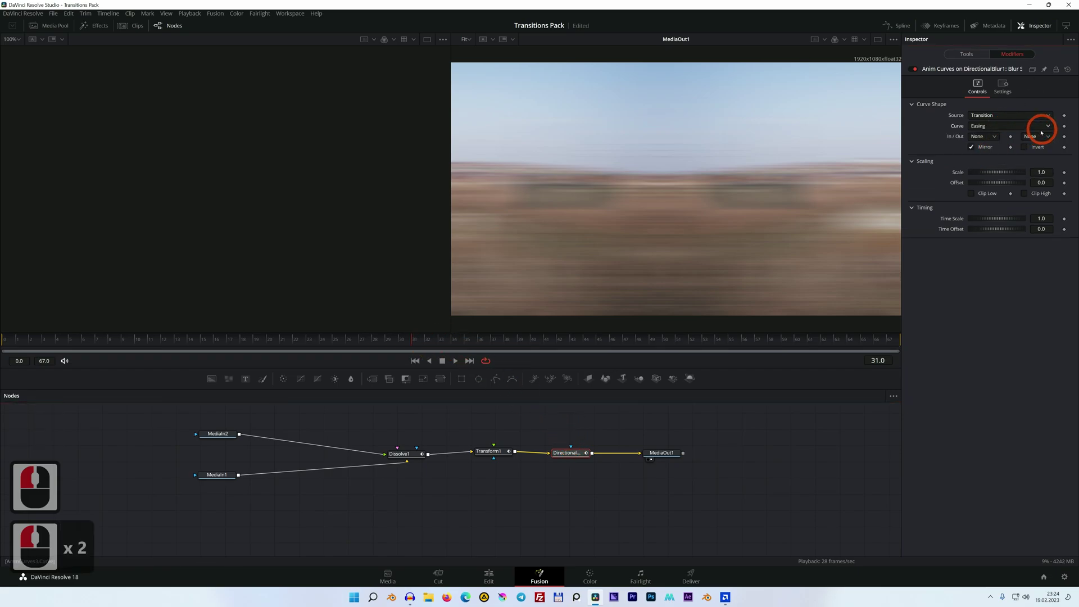
Set both the In and Out easing of the Blur Strength curve to Quad.
left_click(988, 139)
left_click(977, 174)
left_click(1050, 125)
left_click(1037, 135)
left_click(1033, 168)
left_click(491, 466)
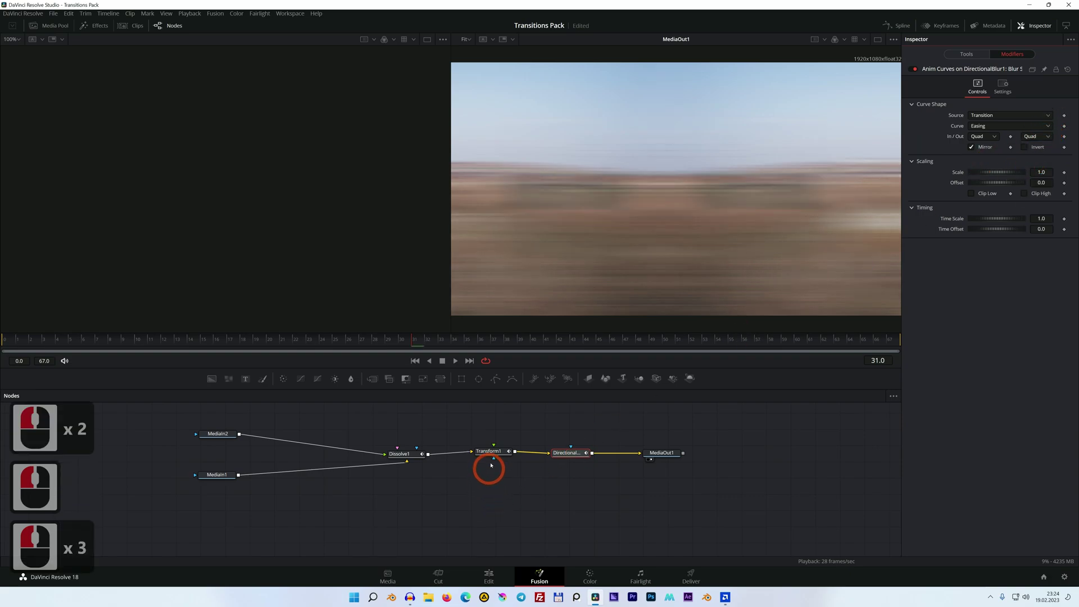
Match the Blur Strength curve to Transform1 by setting its In and Out easing to Quart, and scrub through the transition.
left_click(494, 451)
left_click(568, 453)
left_click(991, 137)
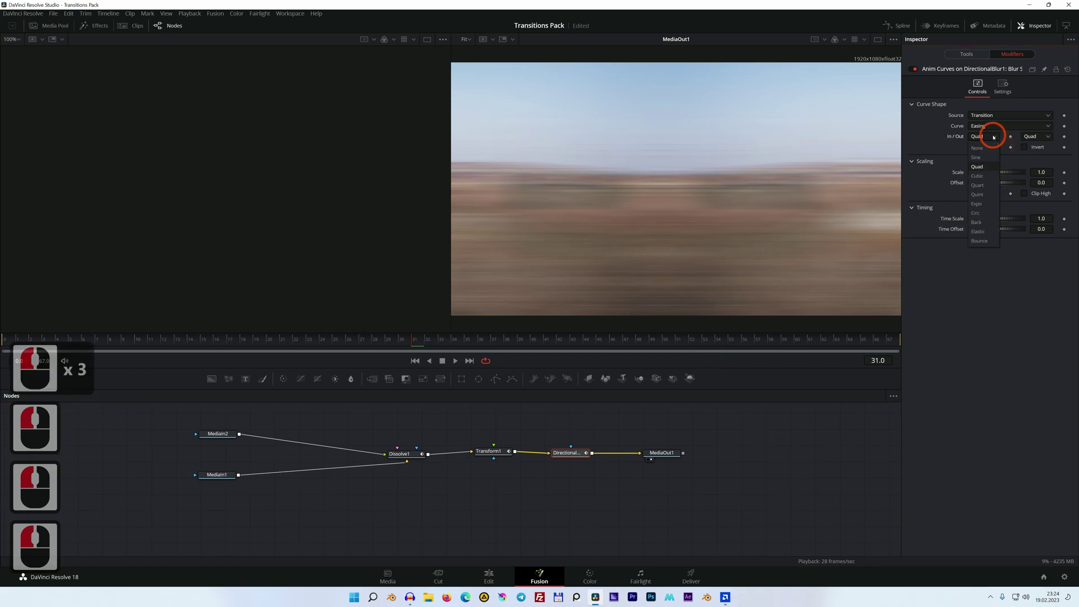
left_click(977, 184)
left_click(1037, 136)
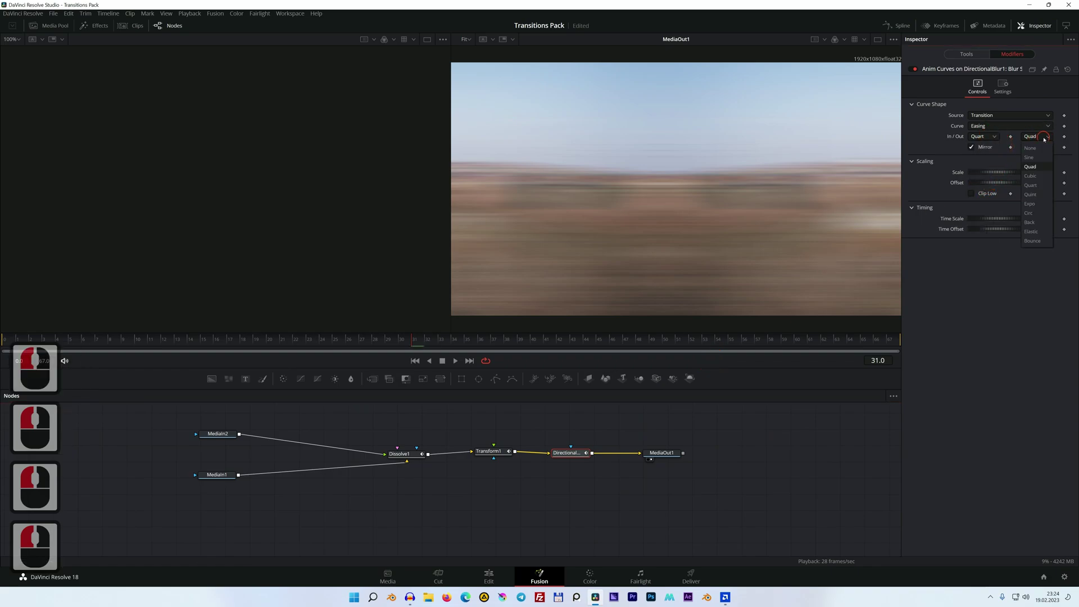
left_click(1031, 185)
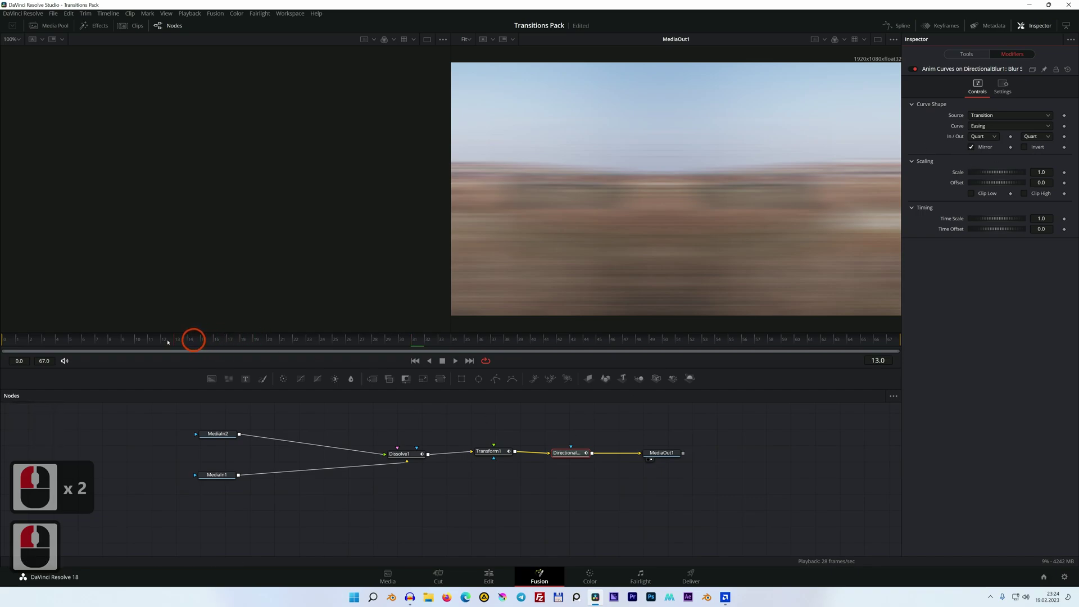
left_click(467, 339)
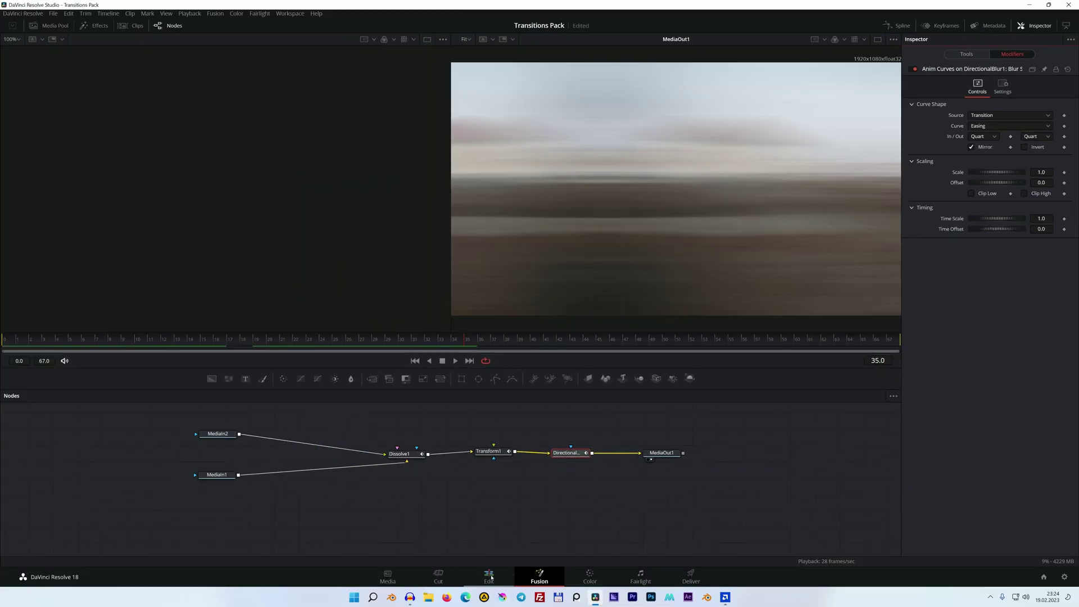
Switch to the Edit page and shorten the Cross Dissolve between C0011.MP4 and C0012.MP4 to 36 frames.
left_click(489, 576)
left_click(639, 386)
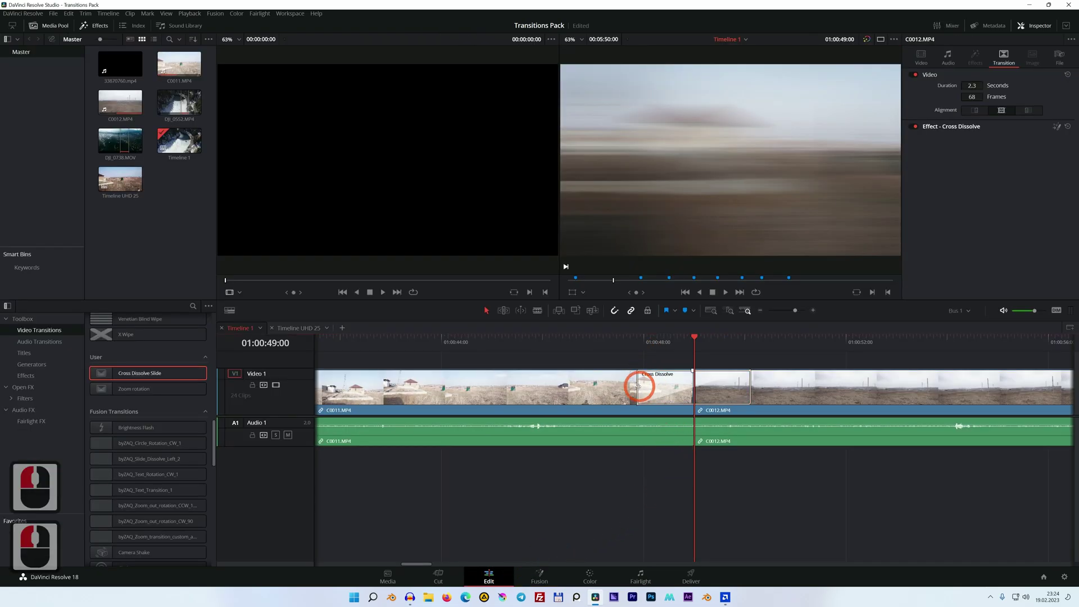
left_click_drag(638, 387, 665, 388)
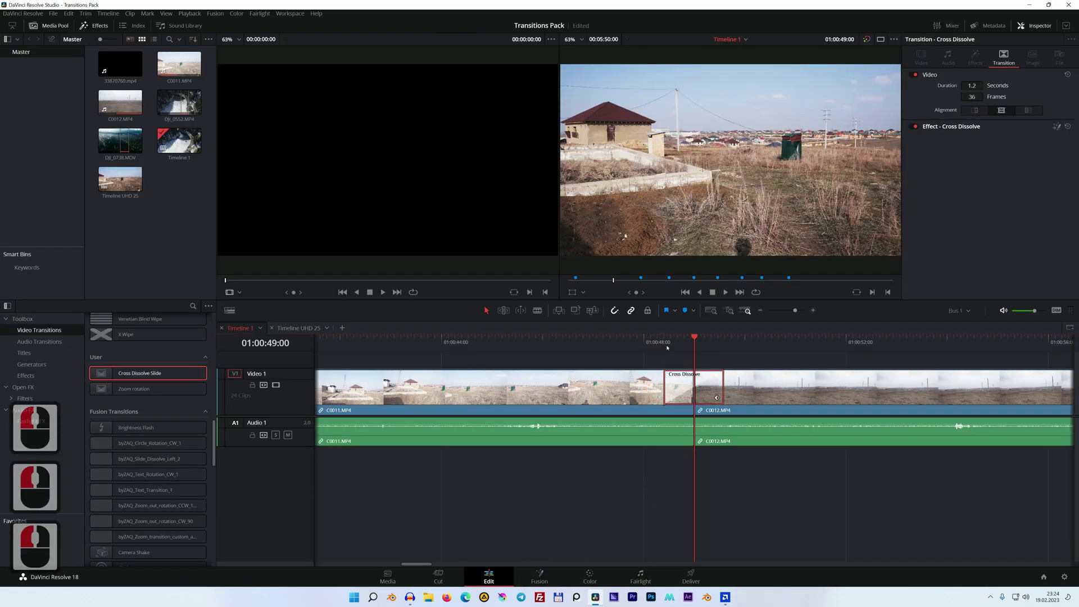
Play the shortened Cross Dissolve from its start a few times and stop at 01:00:48:23.
left_click(663, 342)
key("space")
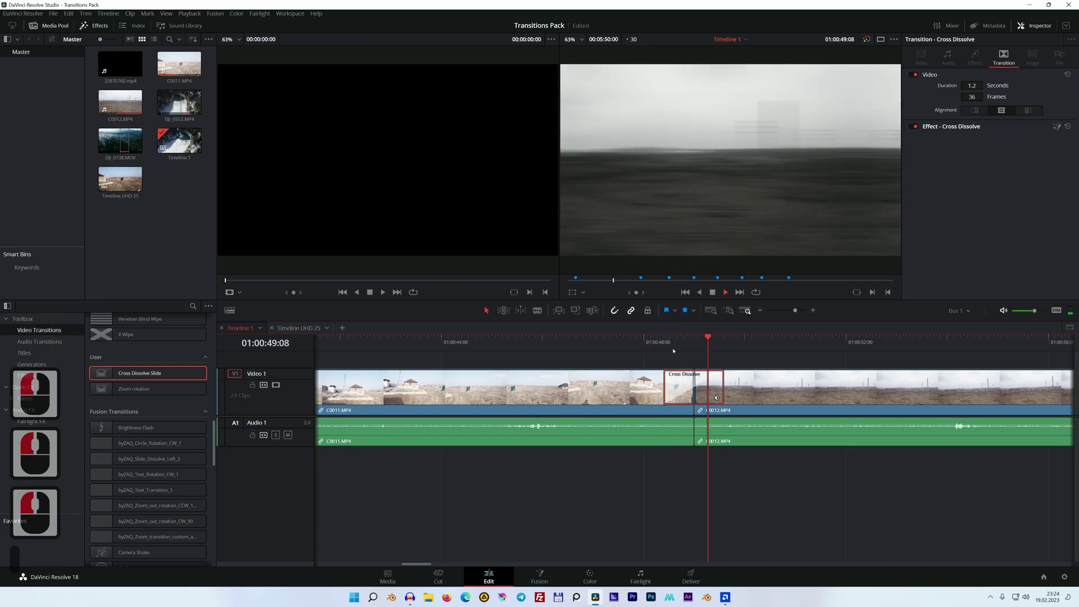
left_click(663, 344)
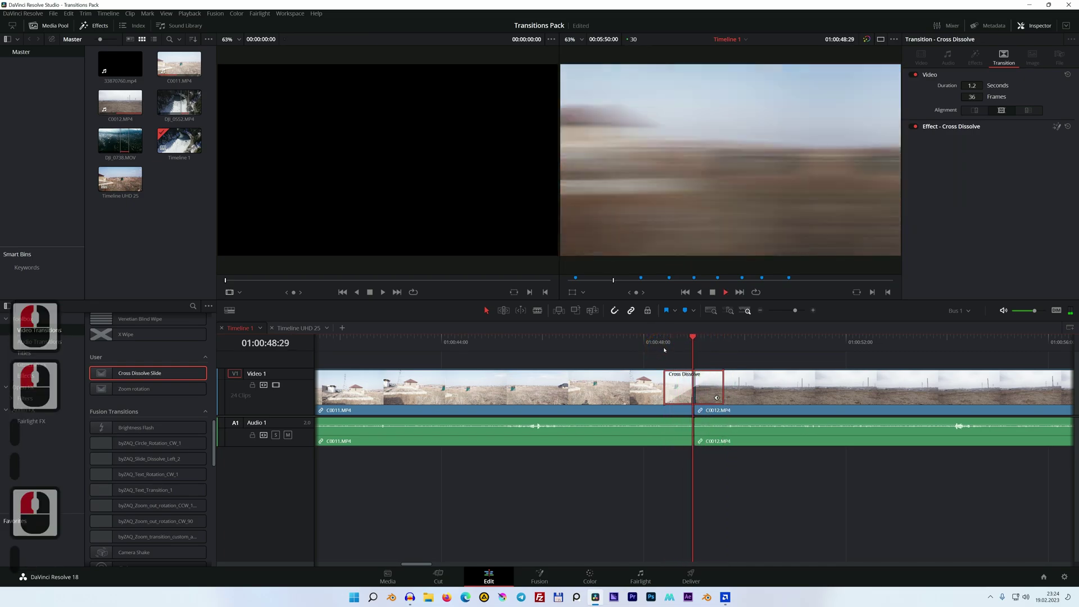
left_click(681, 436)
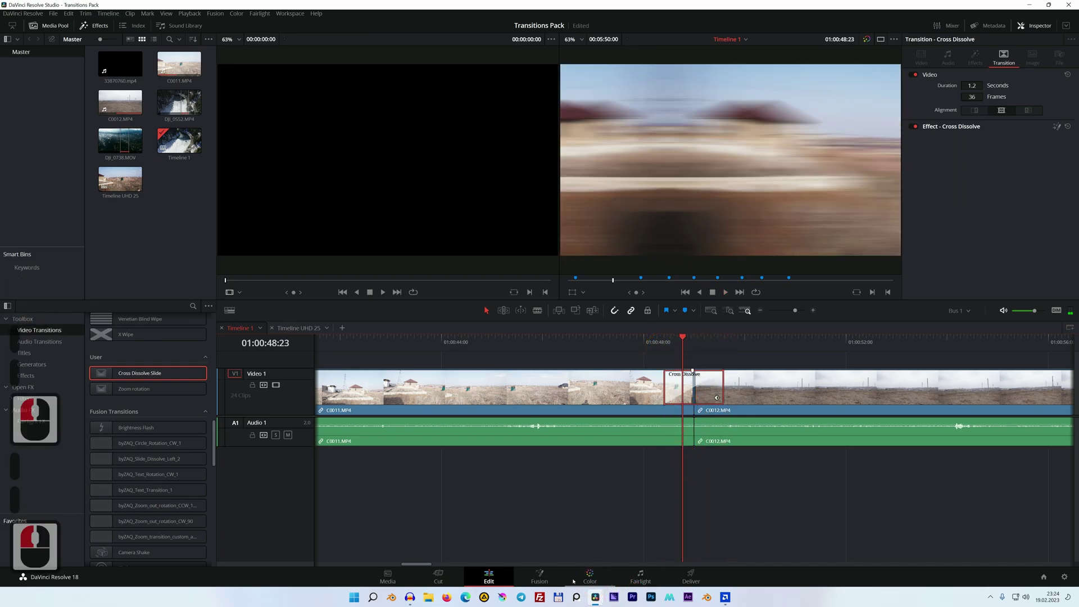
Reopen the Cross Dissolve in the Fusion page and examine Transform1's Position X curve settings and position controls.
right_click(672, 386)
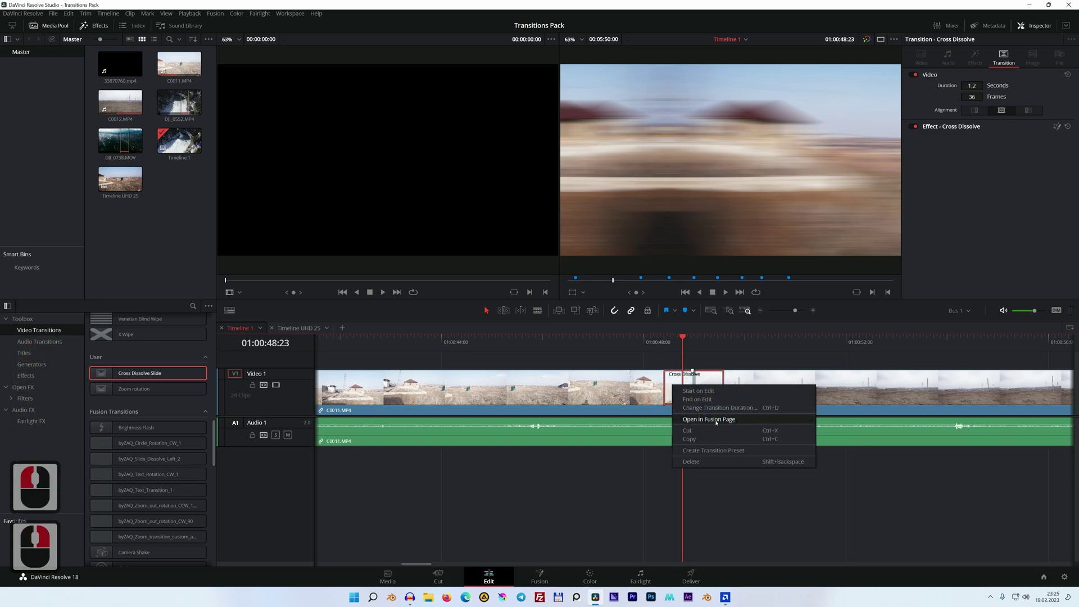
left_click(715, 421)
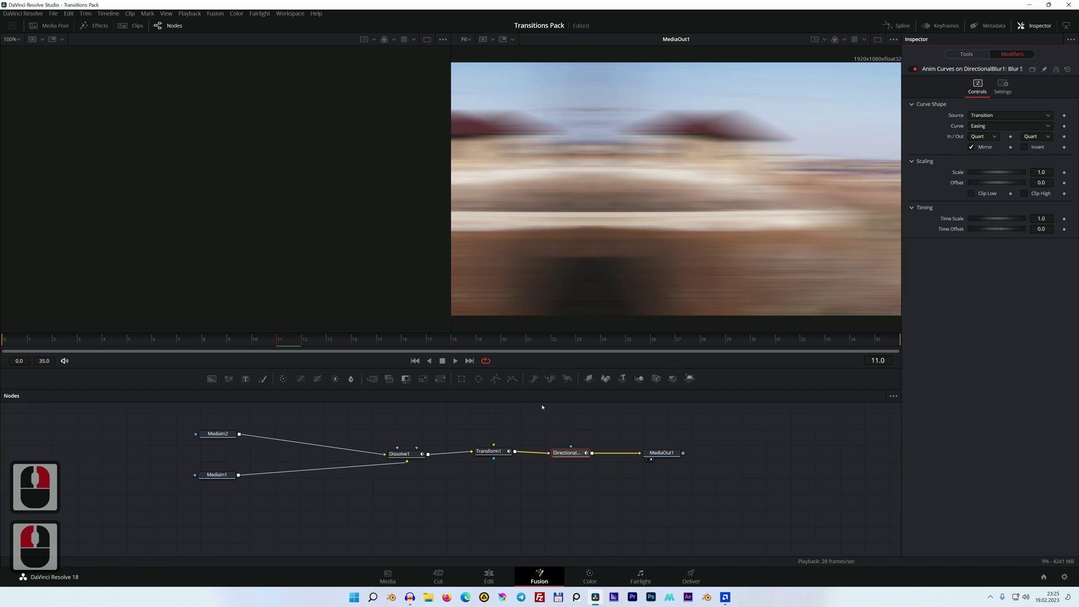
left_click(493, 451)
left_click(1011, 53)
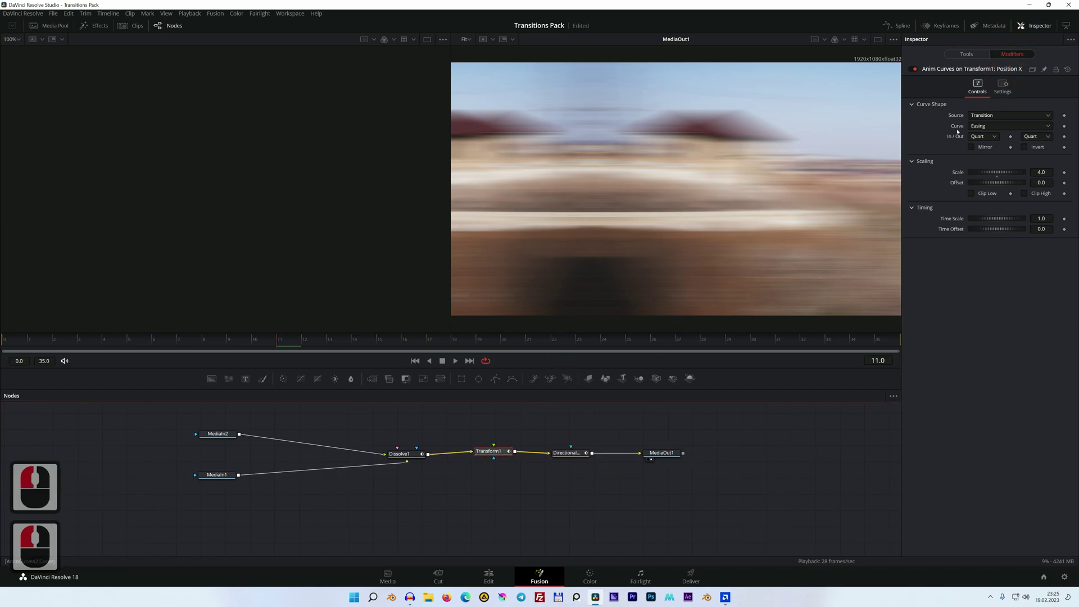
left_click(963, 71)
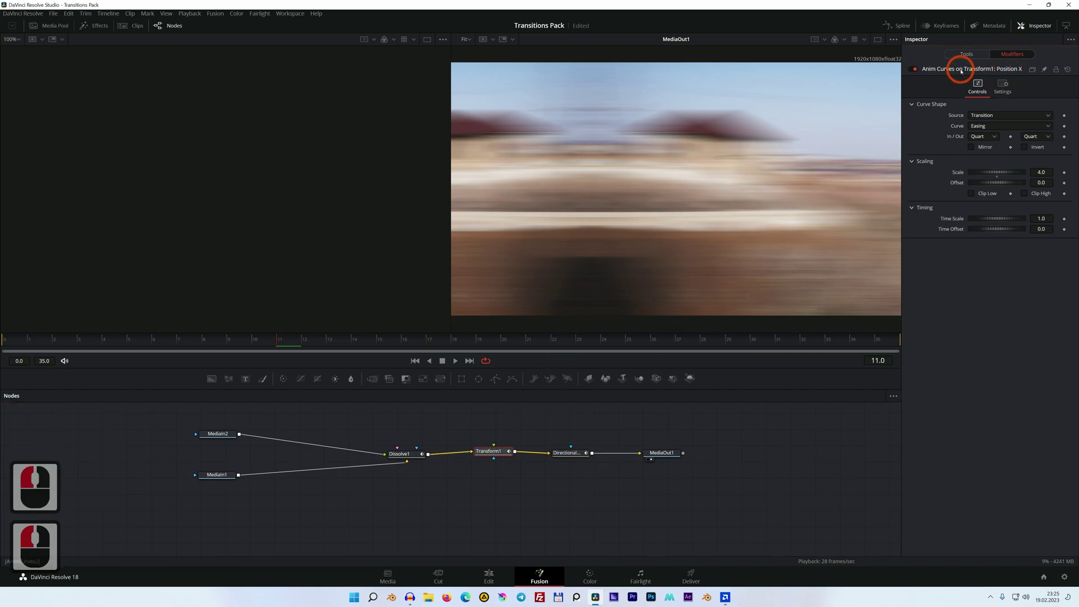
left_click(966, 54)
left_click(989, 149)
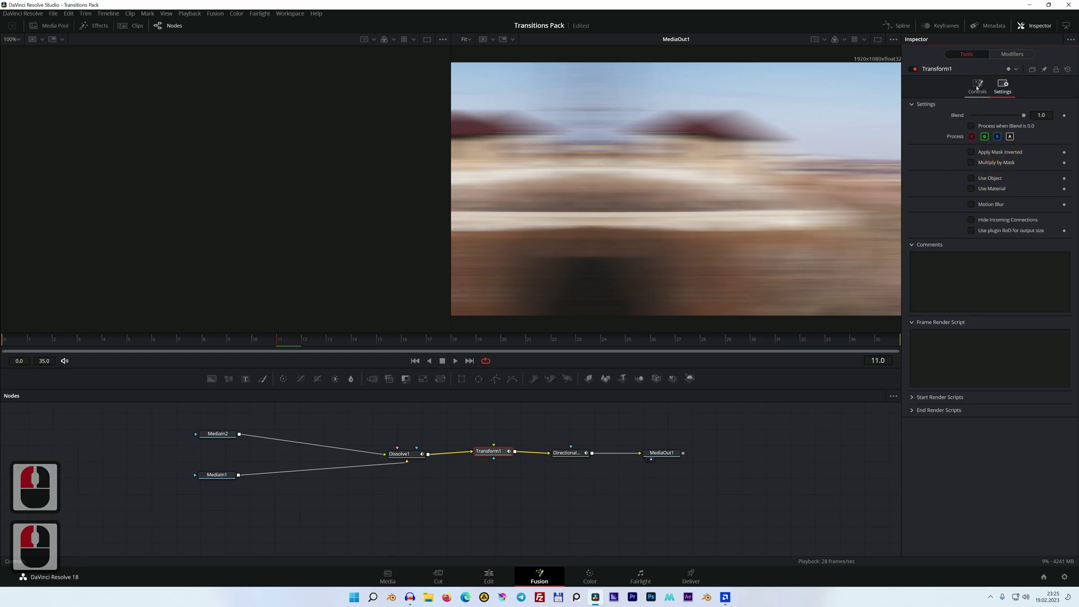
left_click(977, 87)
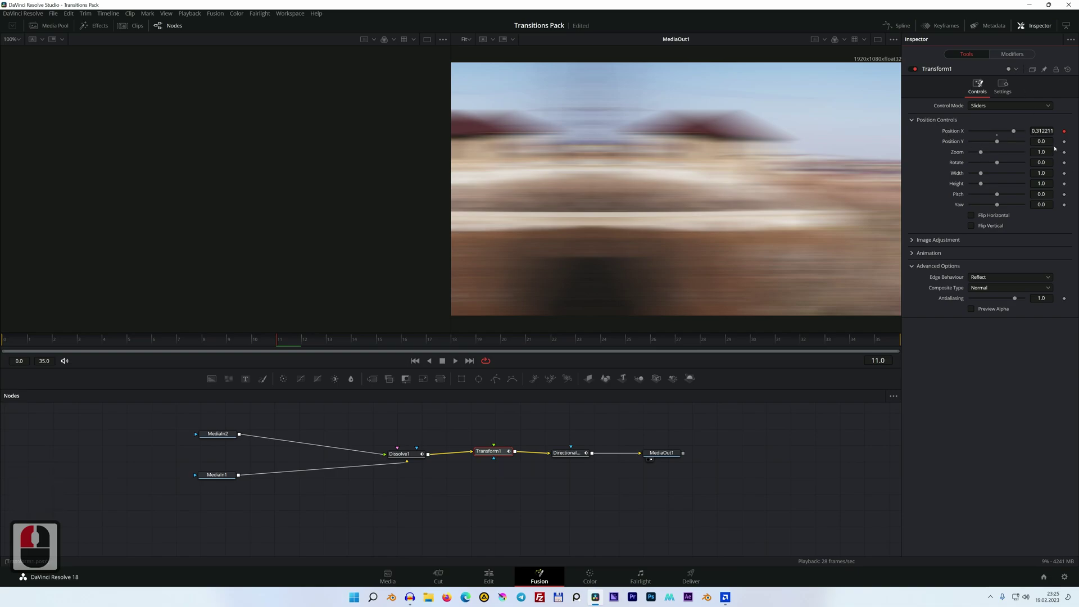
Try a Blur Angle of 90 on DirectionalBlur1 and set it back to 0.
left_click(564, 451)
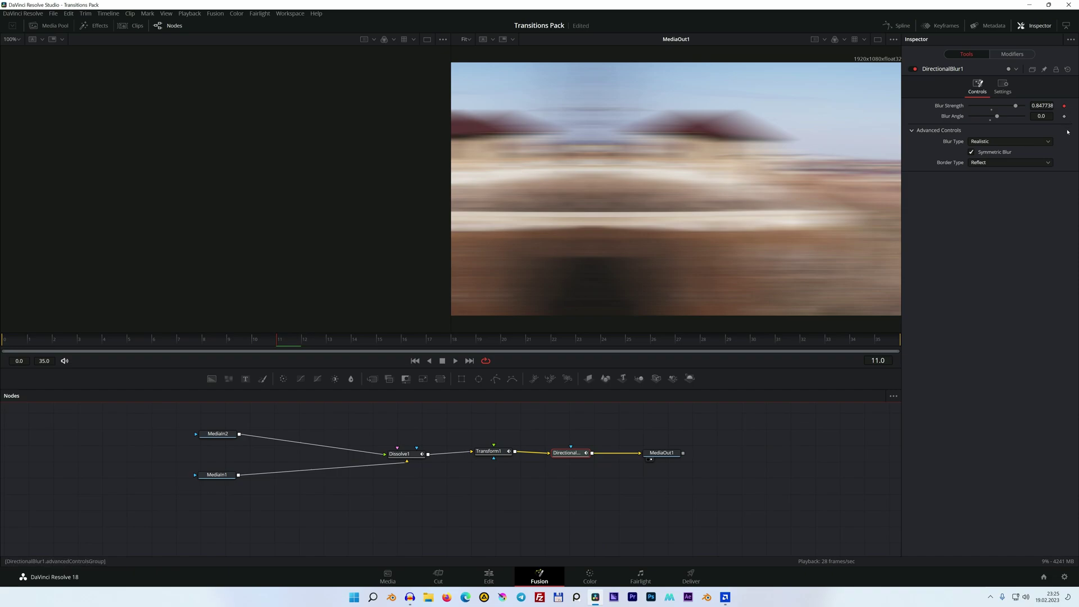
triple_click(1041, 115)
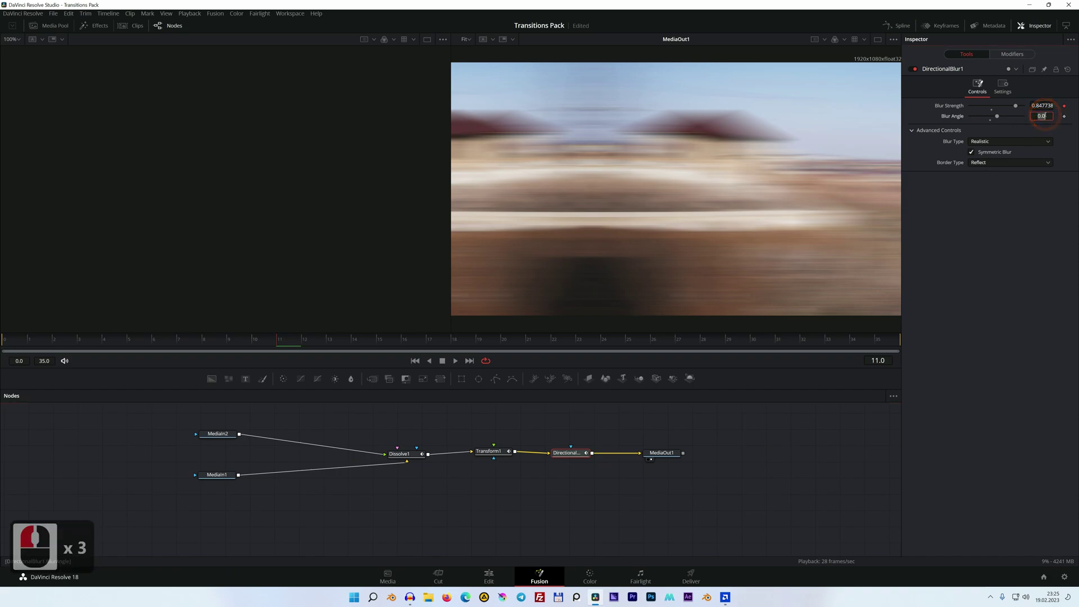
type("90")
key("Return")
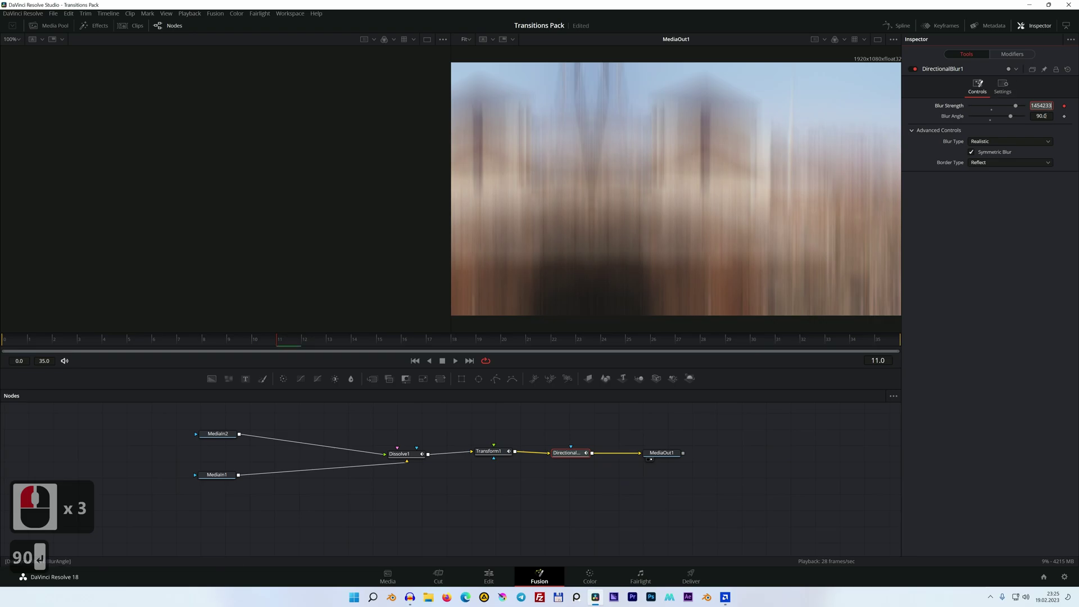
double_click(1041, 116)
type("0")
key("Return")
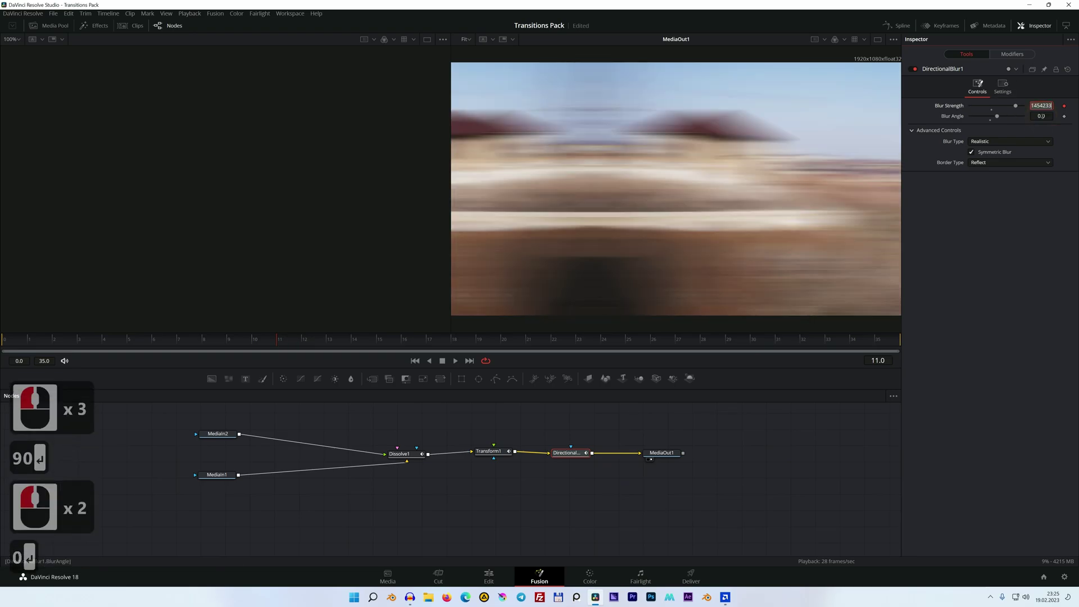
Return to the Edit page and save the customized Cross Dissolve as a transition preset named "Cross Dissolve Slide 2".
left_click(489, 577)
left_click(681, 387)
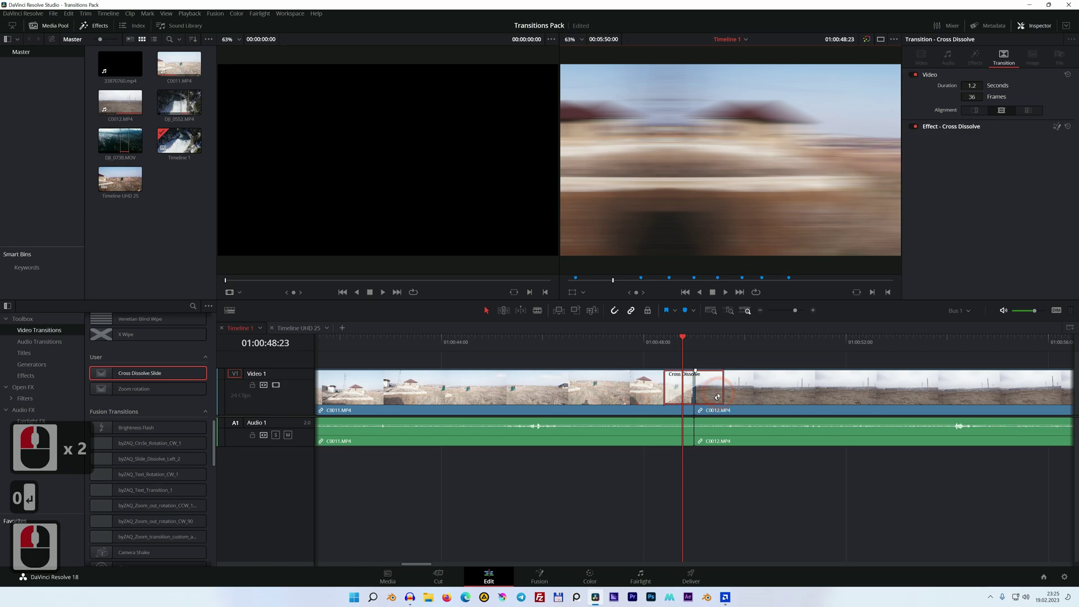
right_click(717, 388)
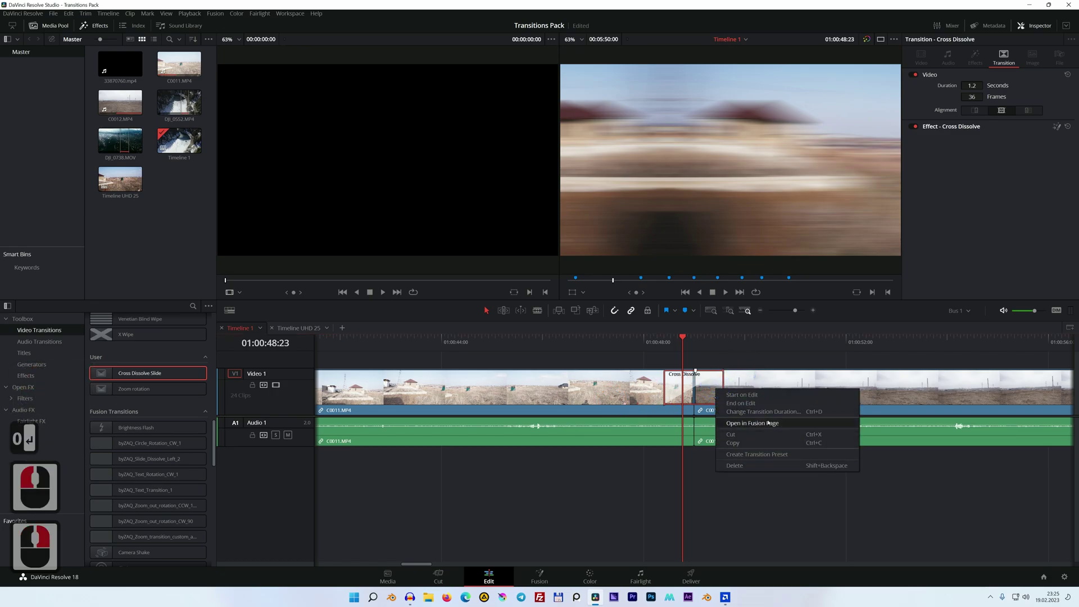
left_click(761, 454)
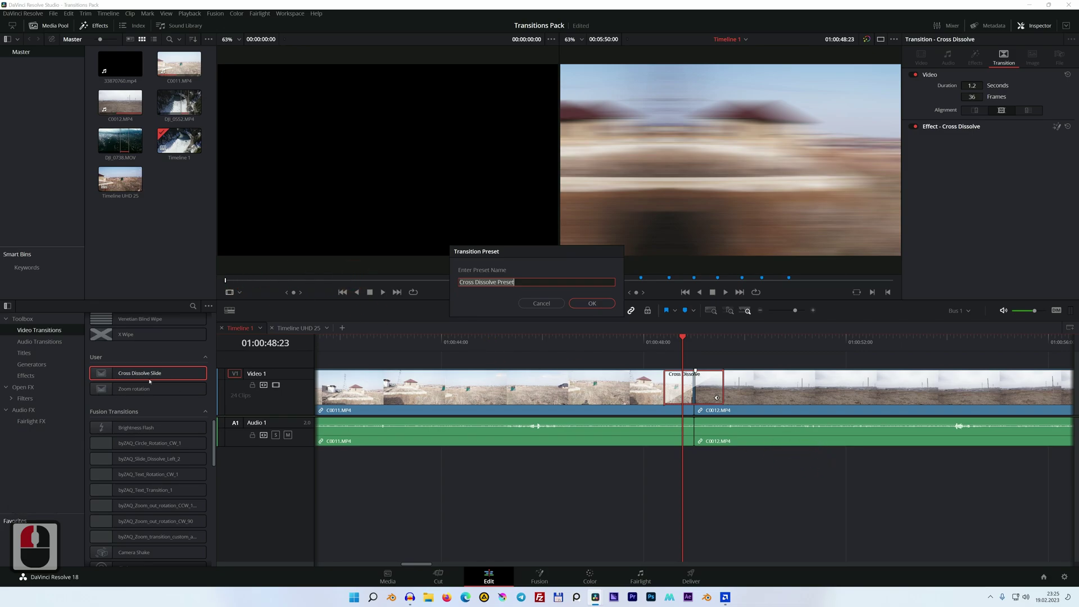
left_click(513, 282)
left_click_drag(495, 281, 553, 282)
key("BackSpace")
type("Slide")
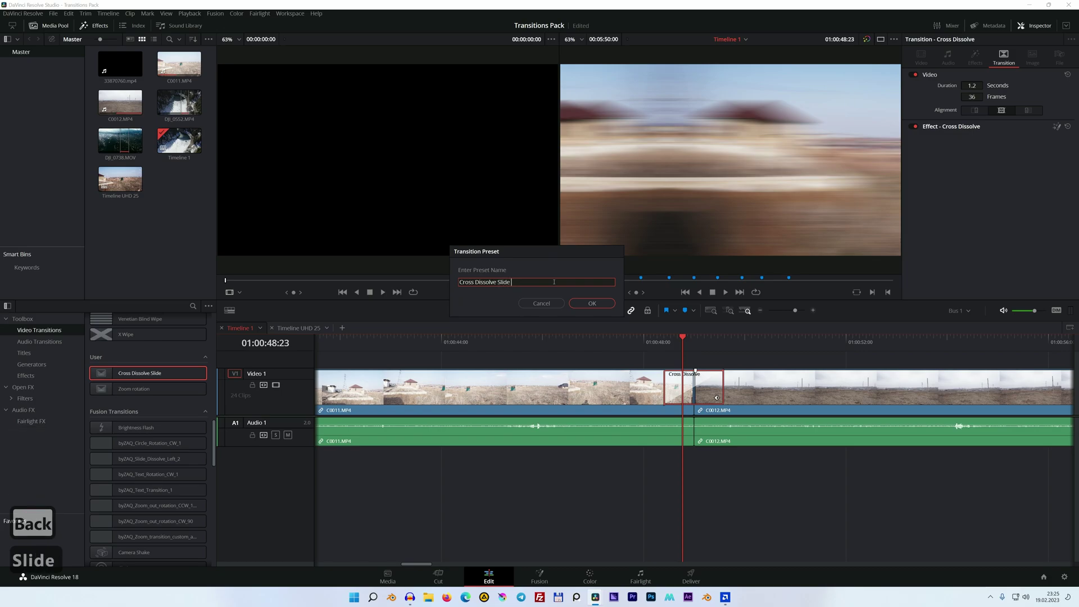
key("Return")
left_click(715, 414)
key("ctrl+minus")
key("ctrl+minus")
key("ctrl+equal")
key("ctrl+equal")
key("ctrl+equal")
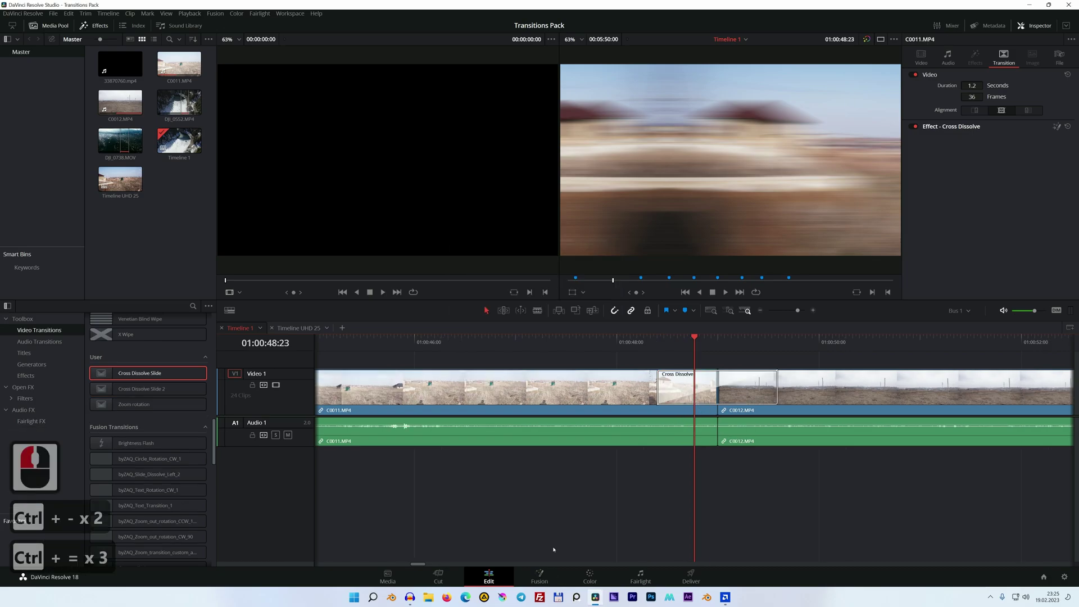
key("ctrl+minus")
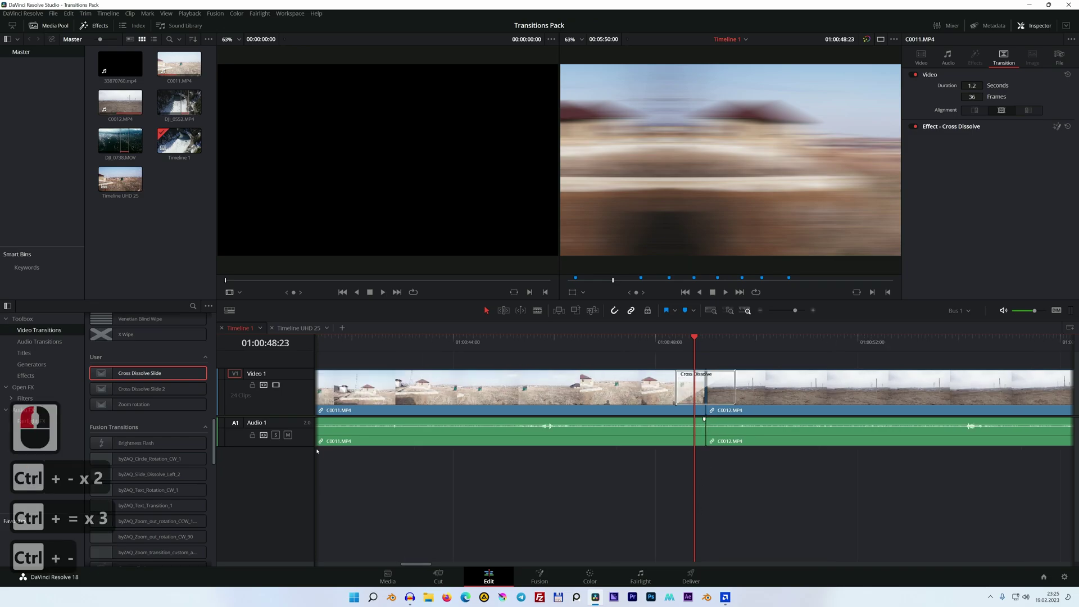
key("ctrl+minus")
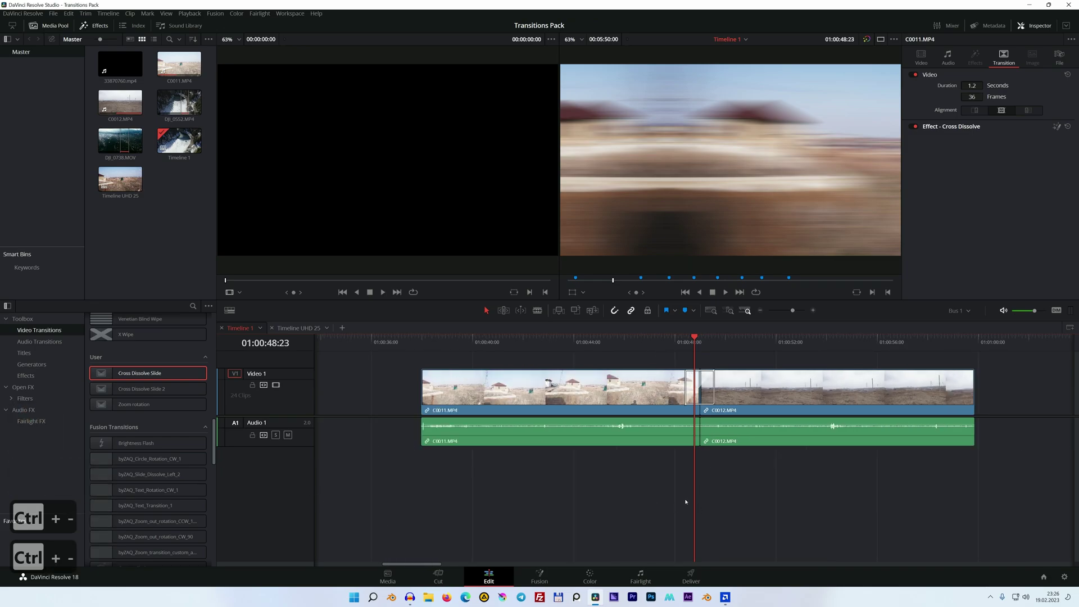